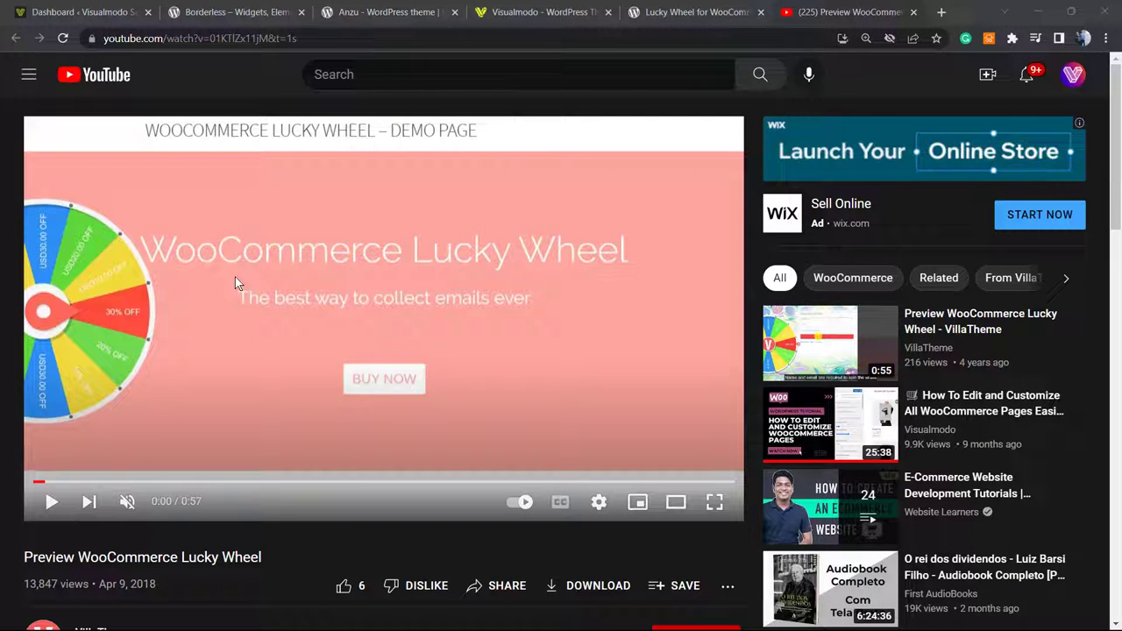
Watch the opening of the Lucky Wheel preview video on YouTube, pausing and resuming it.
left_click(235, 277)
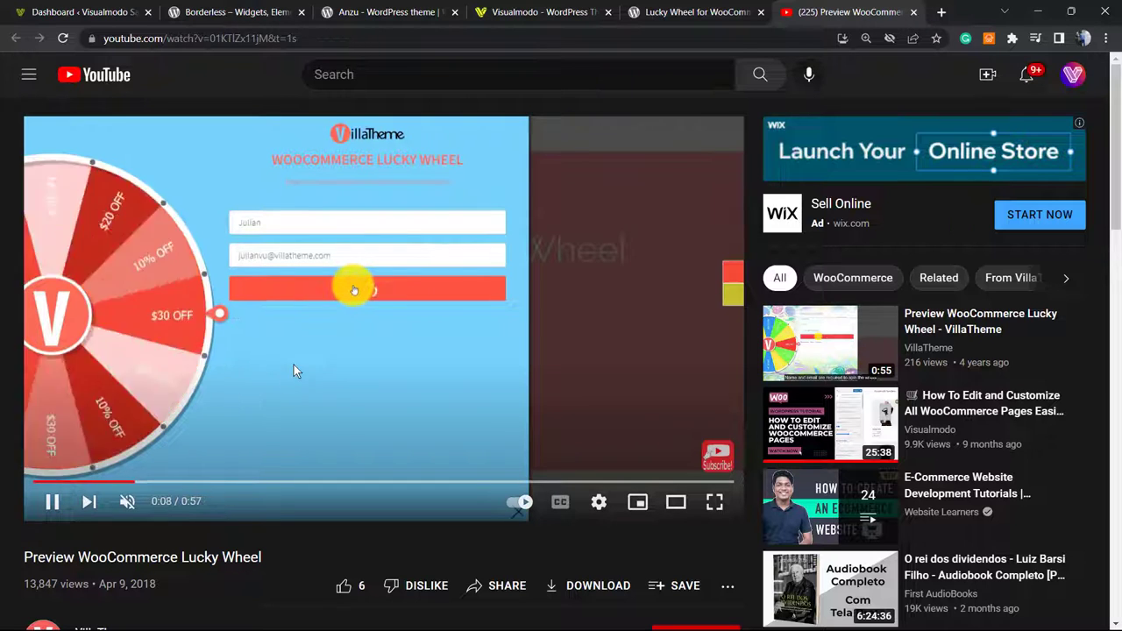
left_click(275, 368)
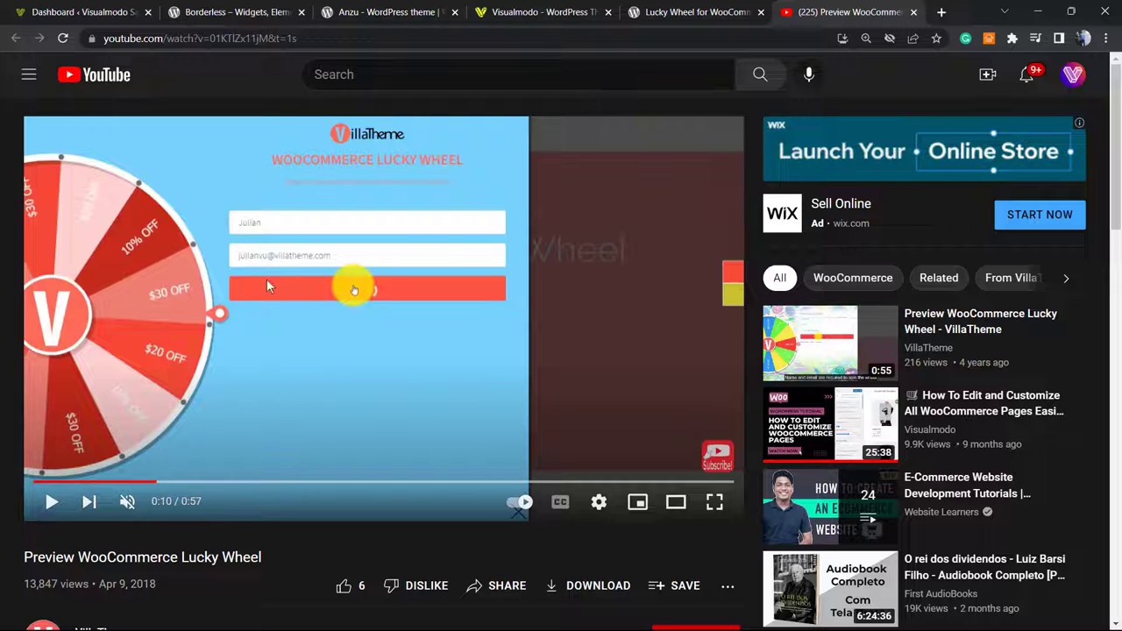
left_click(399, 326)
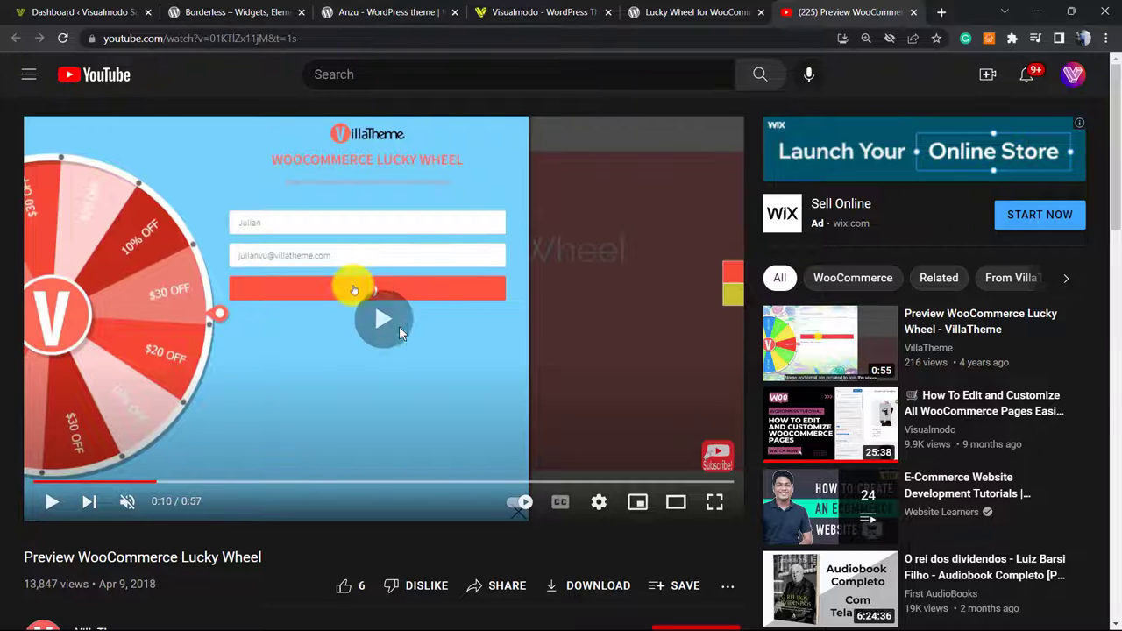
left_click(324, 369)
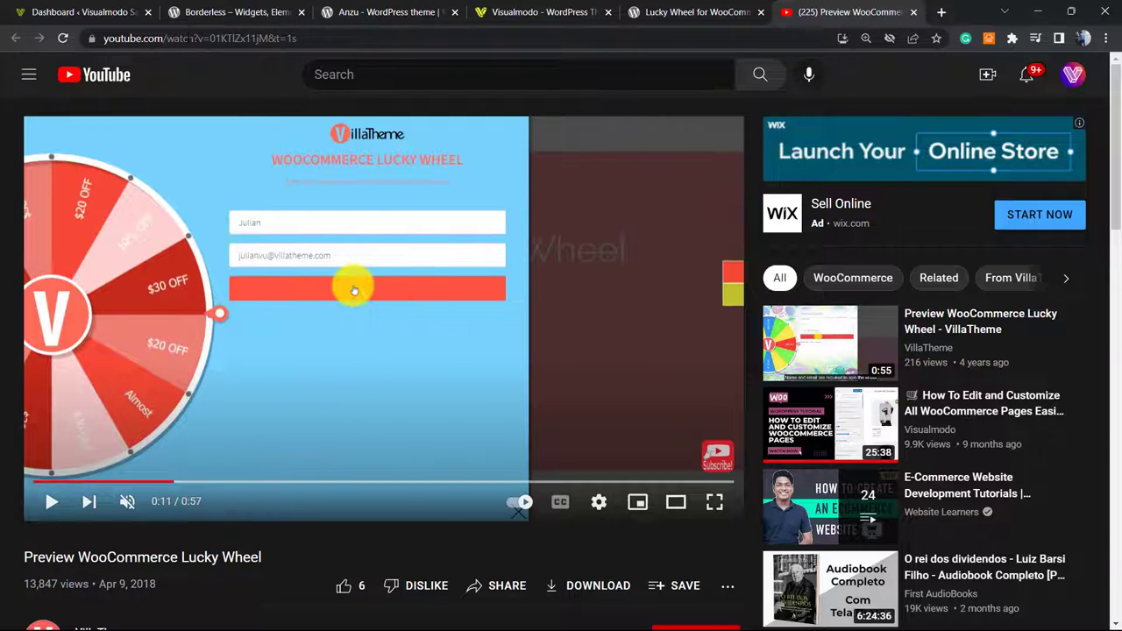
left_click(211, 12)
Open WooCommerce's All Products list and dismiss the Elementor 'Using WooCommerce?' notice.
left_click(131, 9)
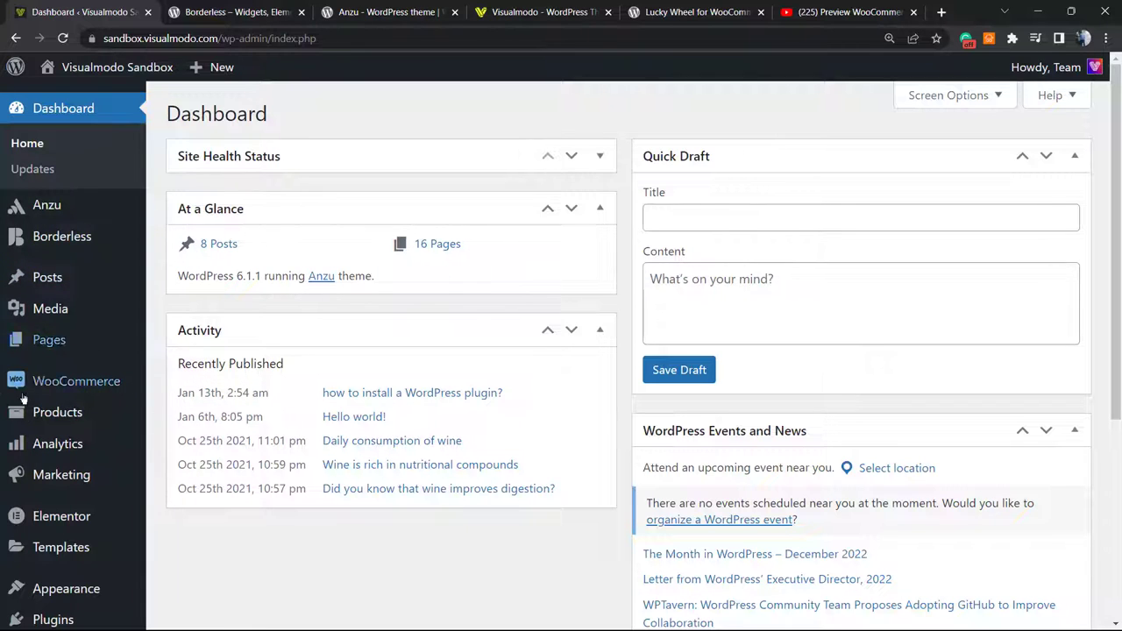
mouse_move(77, 381)
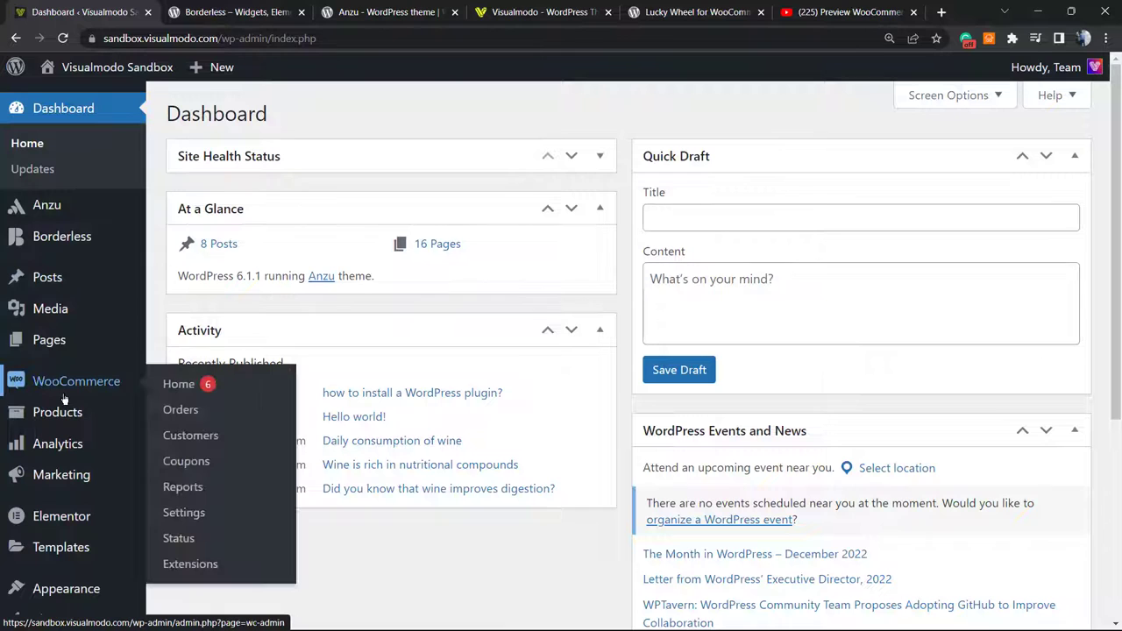
left_click(58, 386)
left_click(58, 418)
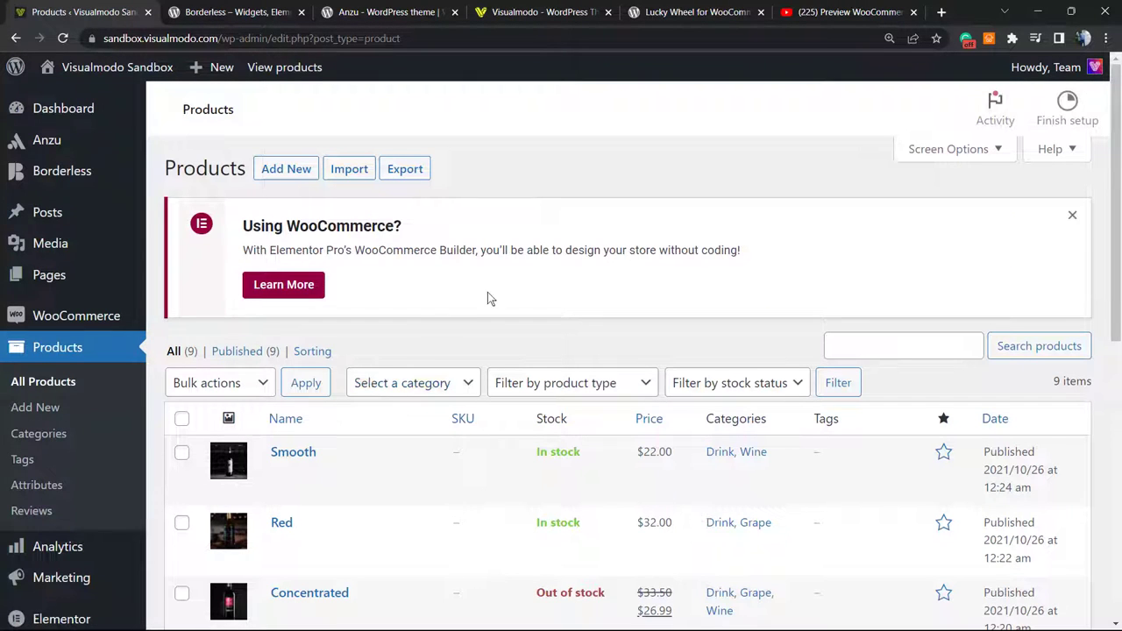
left_click(1072, 215)
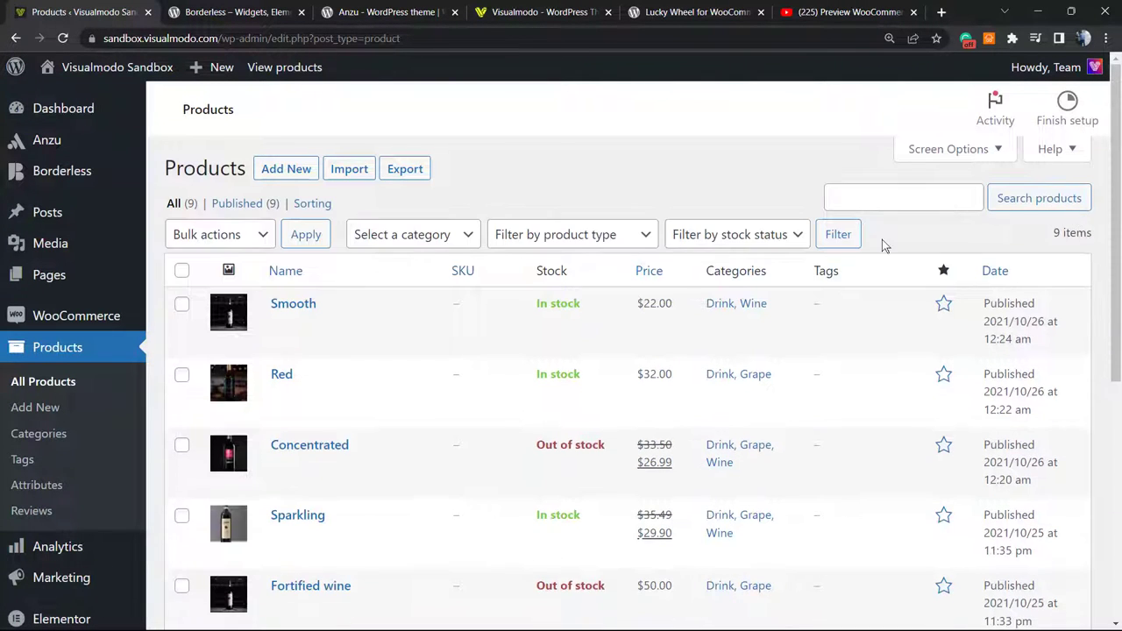
mouse_move(307, 526)
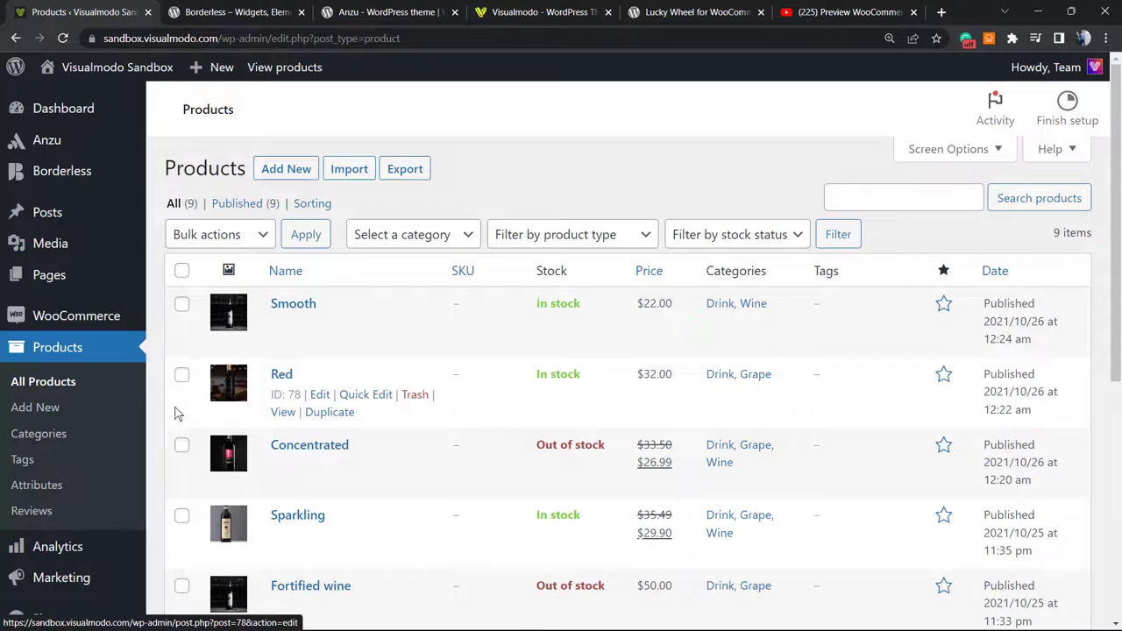
scroll(105, 405, "down", 2)
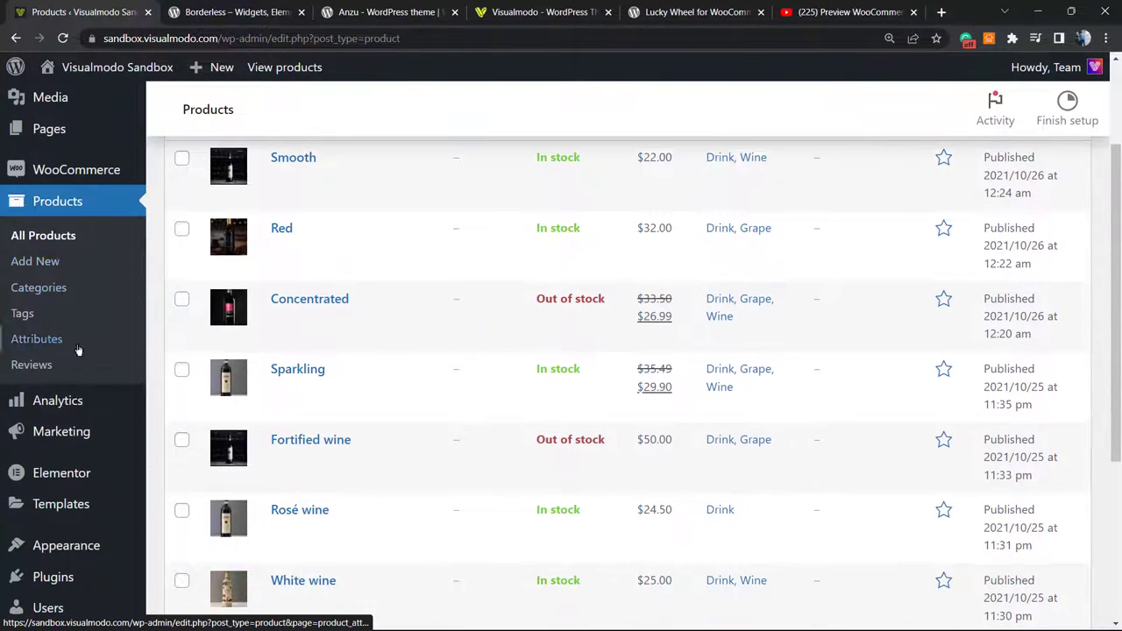
mouse_move(53, 577)
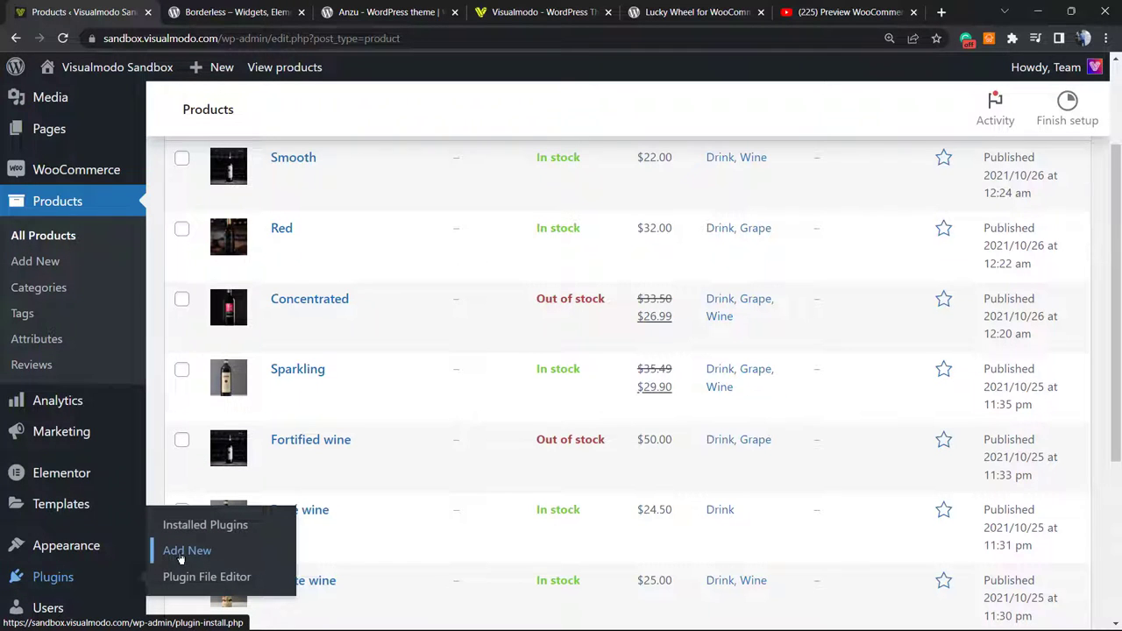
Search Add New plugins for 'Lucky Wheel for WooCommerce', then install and activate it.
left_click(180, 553)
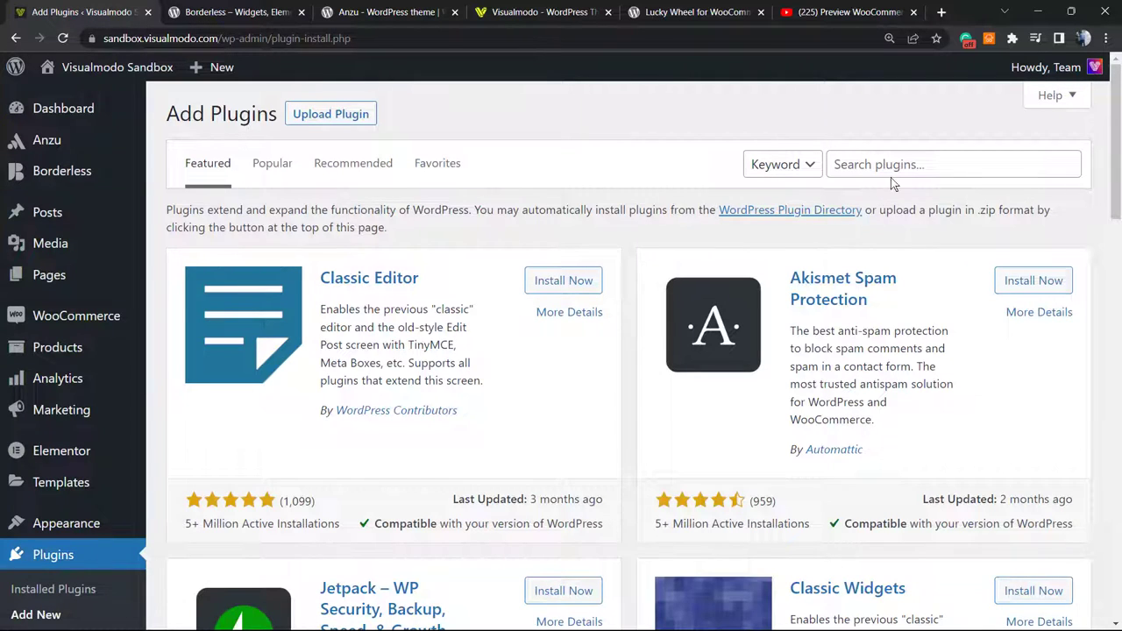
left_click(887, 166)
type("Lucky Wheel for WooCommerce")
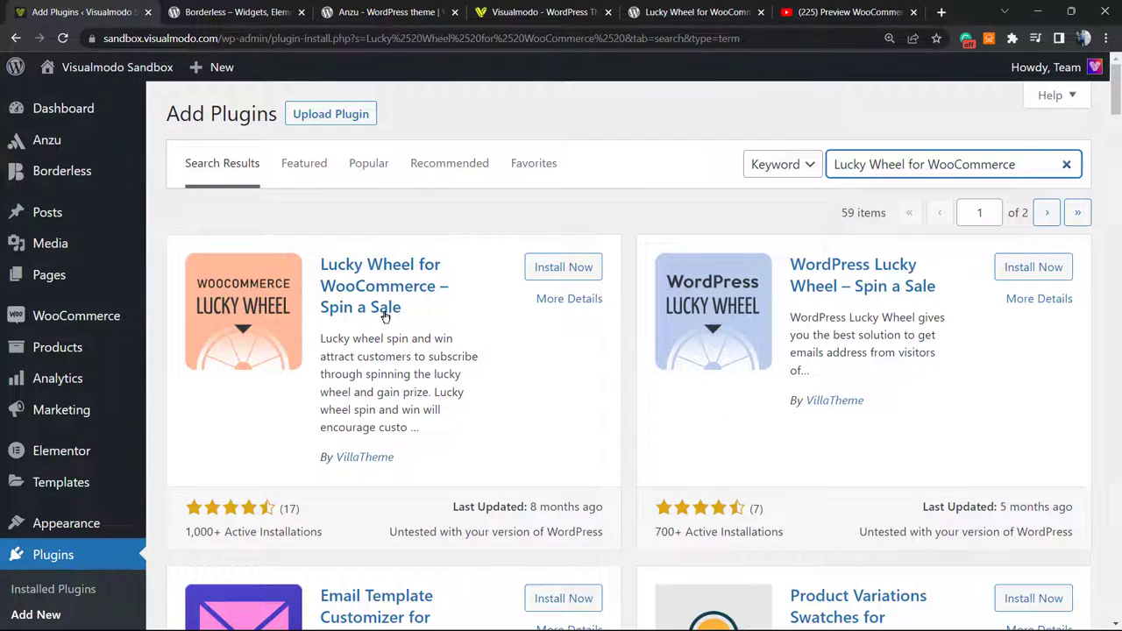
left_click(530, 272)
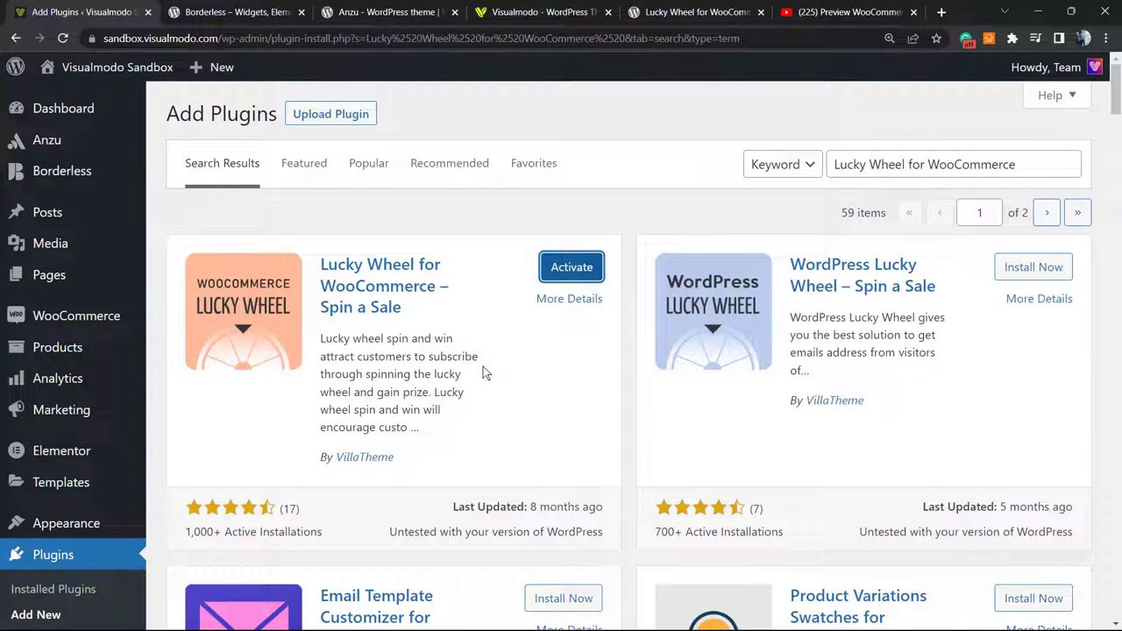
left_click(572, 275)
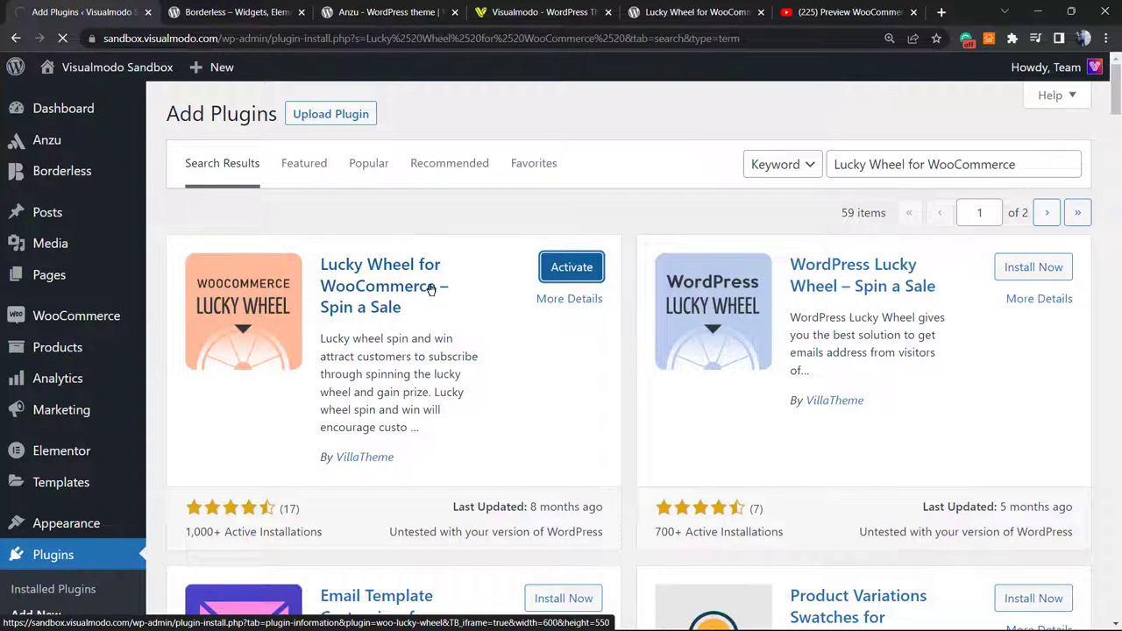
scroll(460, 298, "down", 2)
scroll(457, 303, "down", 2)
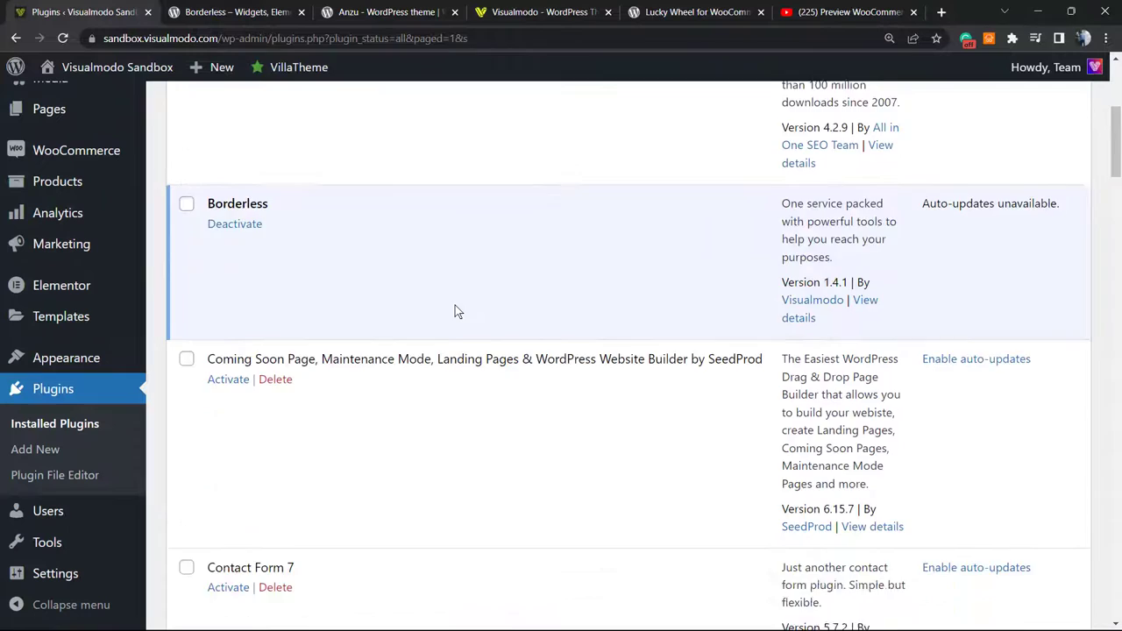
scroll(455, 307, "down", 3)
scroll(453, 311, "down", 1)
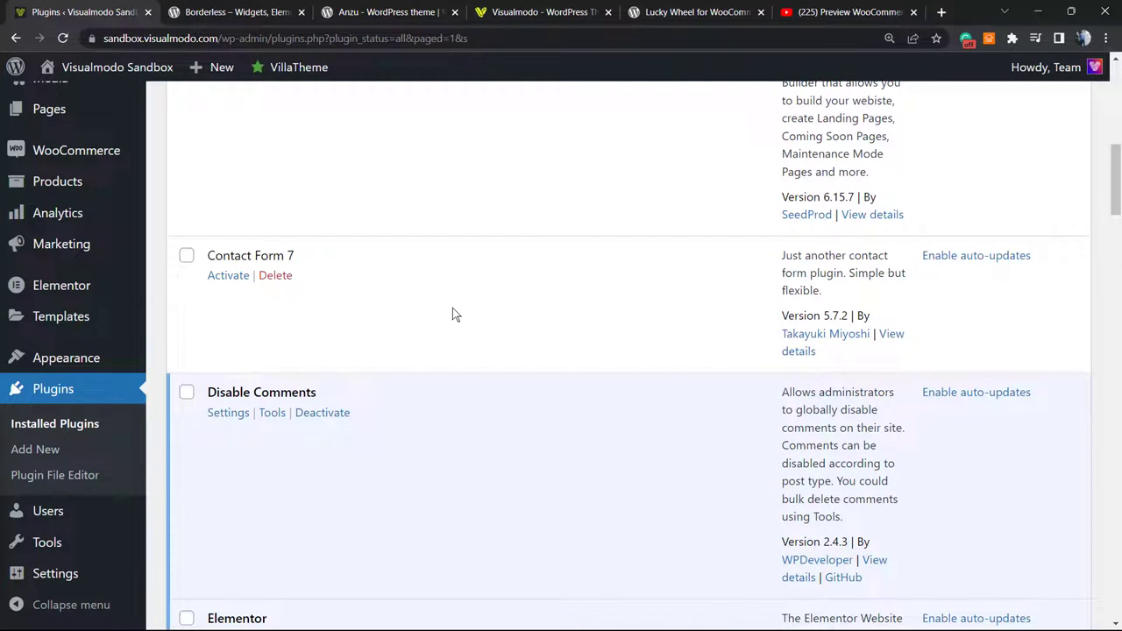
scroll(453, 315, "down", 1)
scroll(456, 318, "down", 5)
scroll(456, 318, "down", 4)
scroll(456, 319, "down", 1)
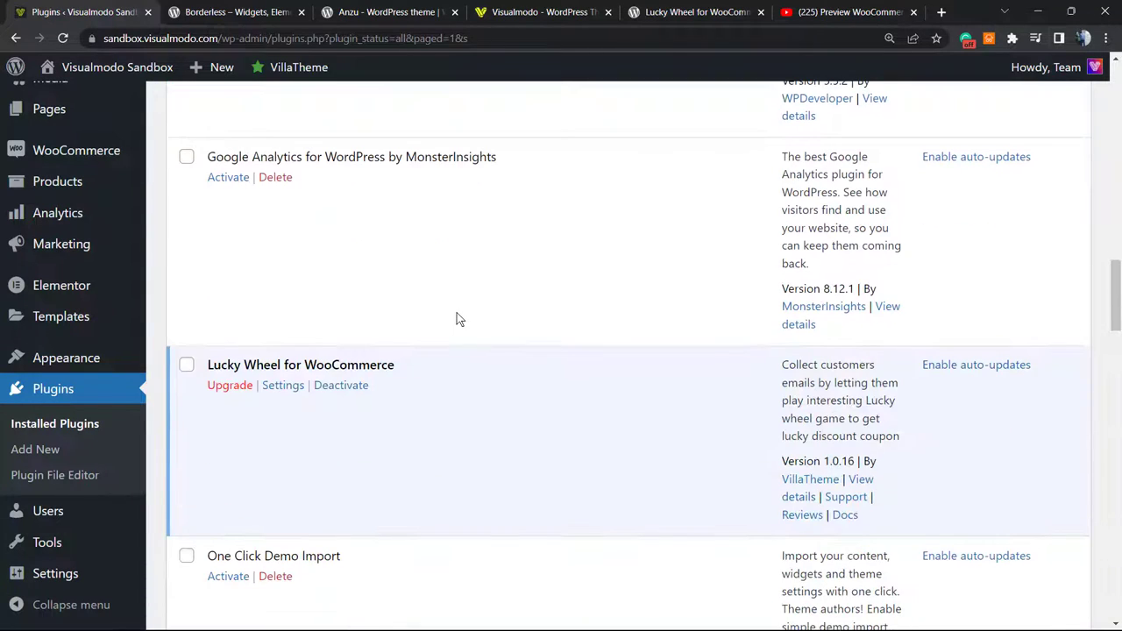
triple_click(253, 368)
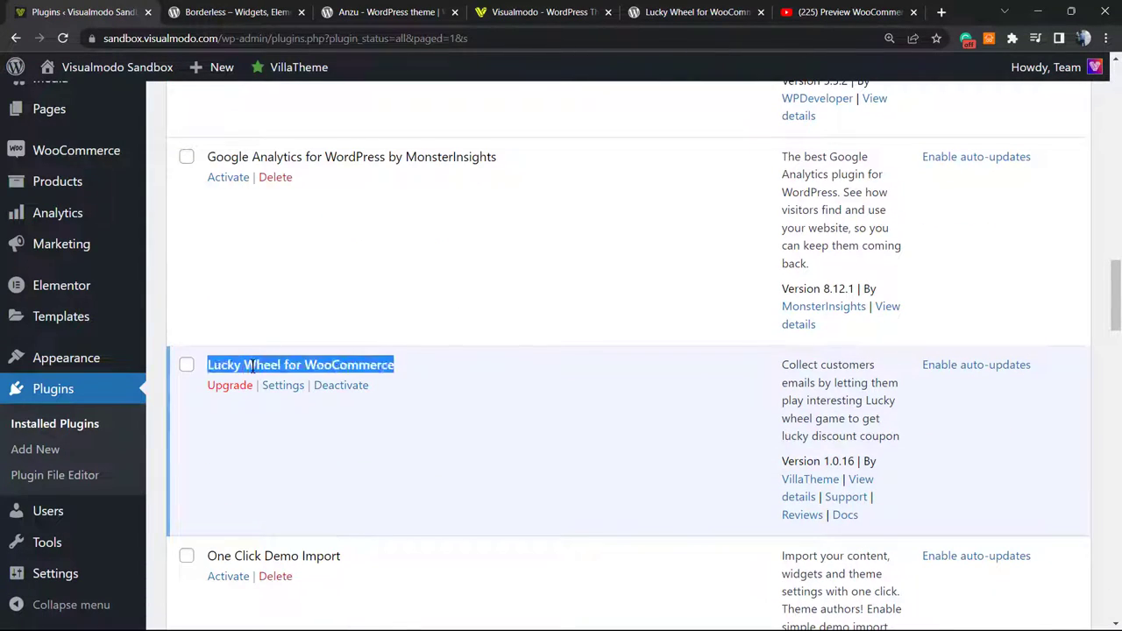
double_click(211, 365)
double_click(261, 365)
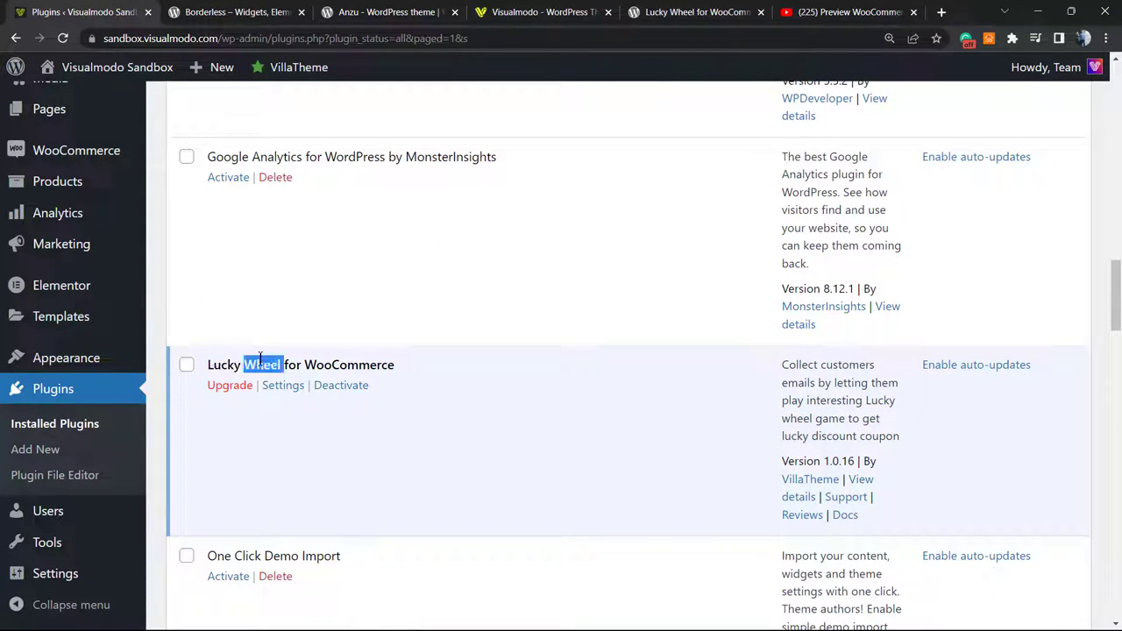
triple_click(261, 365)
scroll(102, 425, "down", 2)
scroll(102, 424, "up", 3)
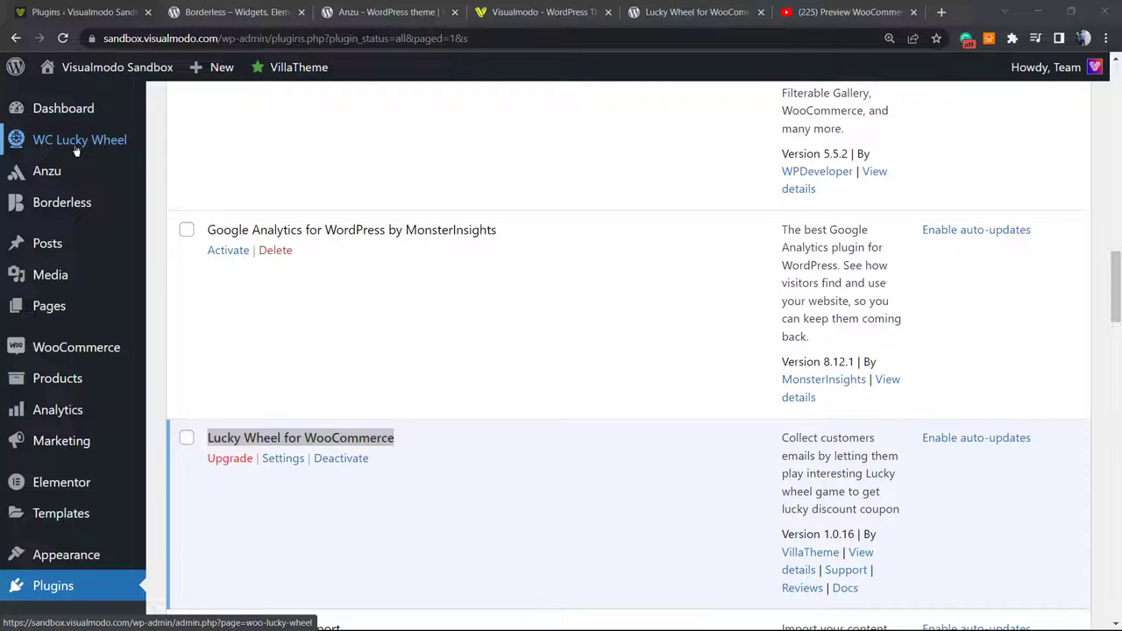
Review and save the Lucky Wheel General settings: one spin per email, 24-hour delay.
left_click(272, 459)
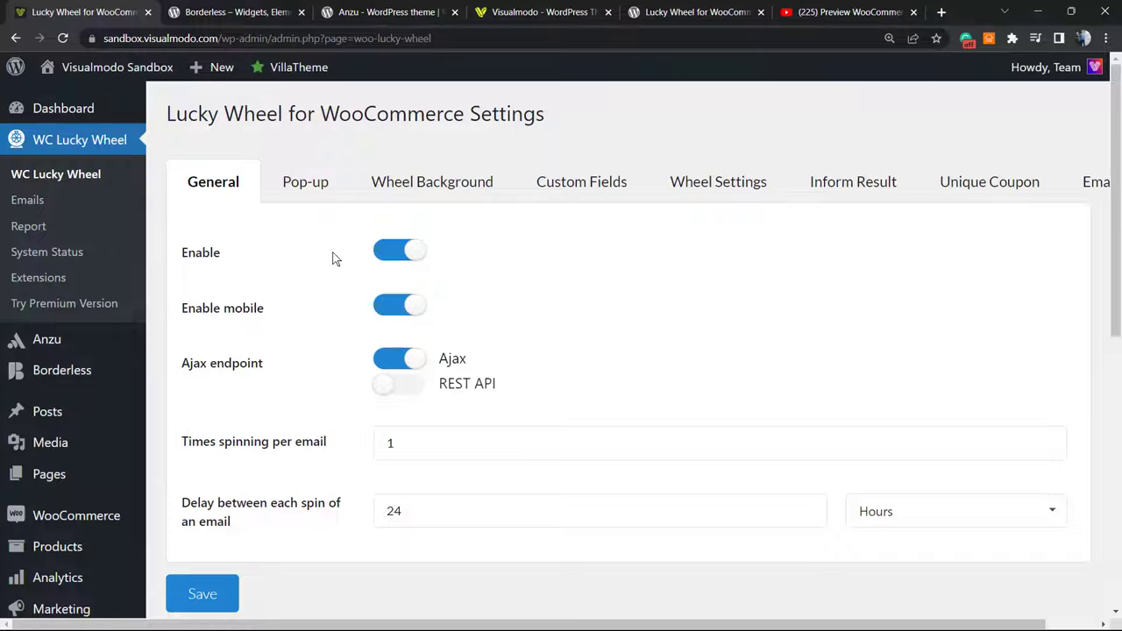
scroll(333, 259, "down", 3)
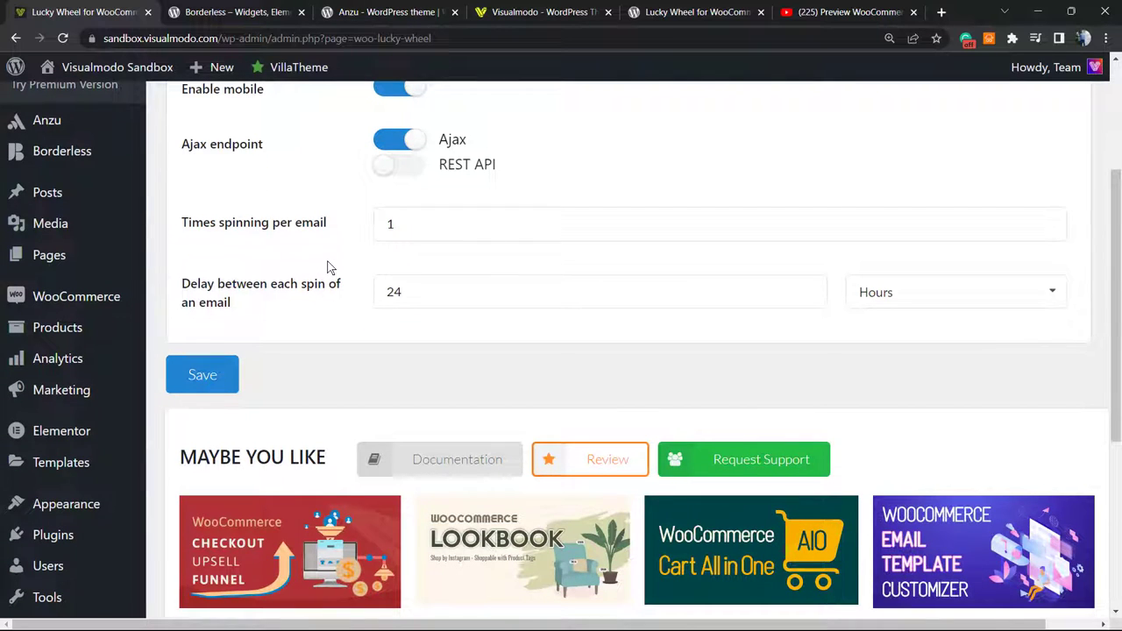
scroll(330, 267, "up", 3)
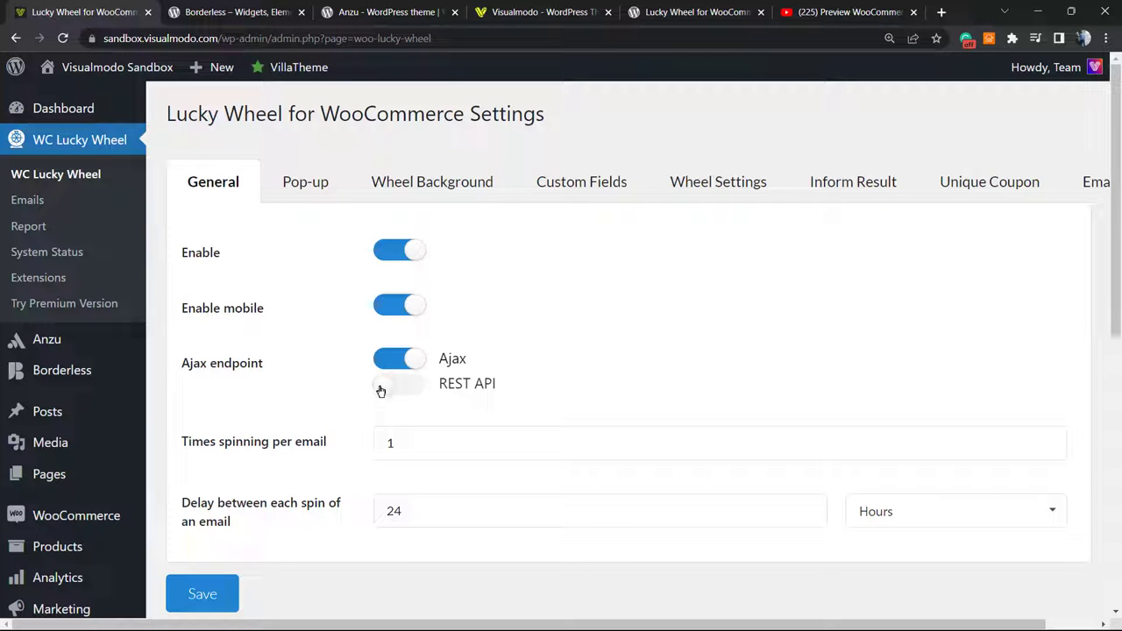
scroll(333, 390, "down", 1)
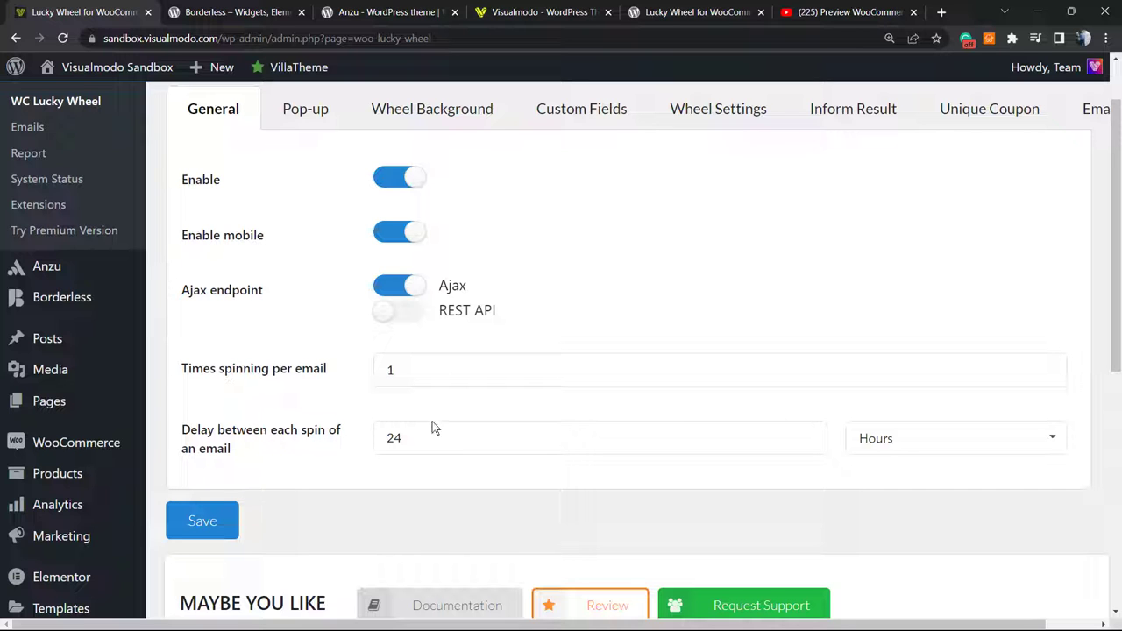
scroll(507, 451, "down", 3)
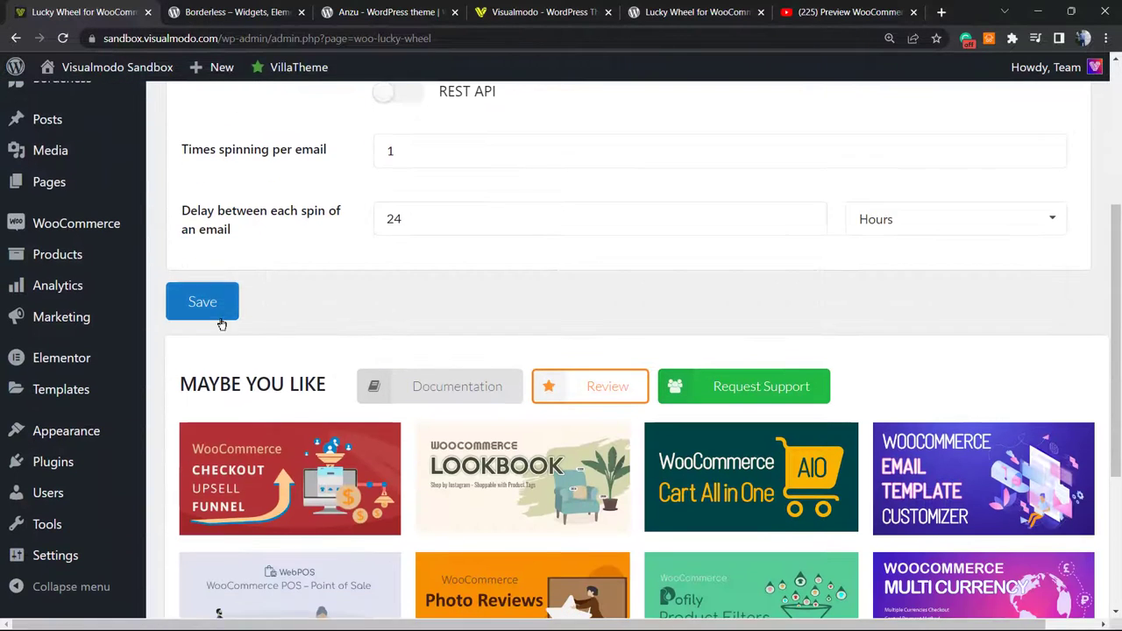
left_click(219, 310)
Scroll through the suggested plugins listed below the settings.
scroll(427, 408, "down", 3)
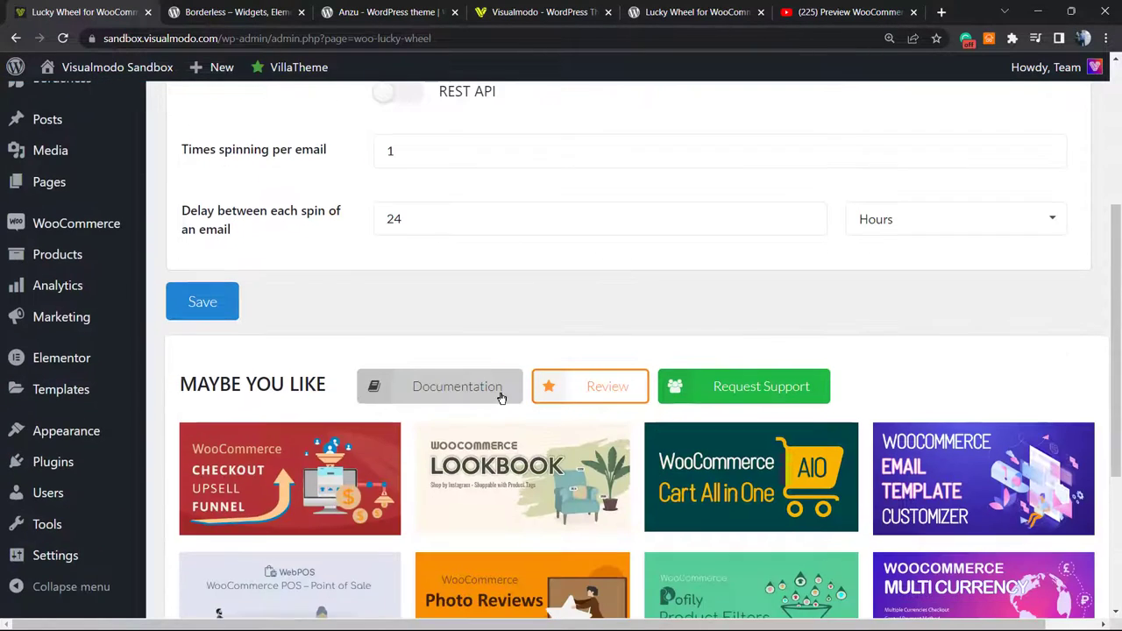
scroll(500, 395, "down", 1)
scroll(396, 403, "down", 1)
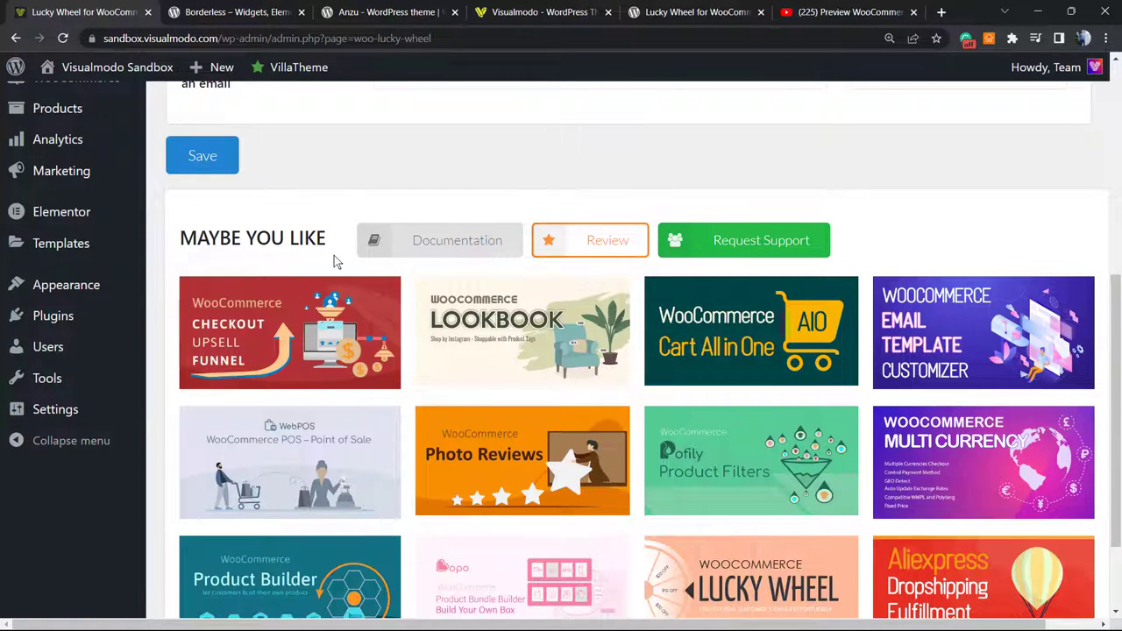
scroll(759, 355, "down", 2)
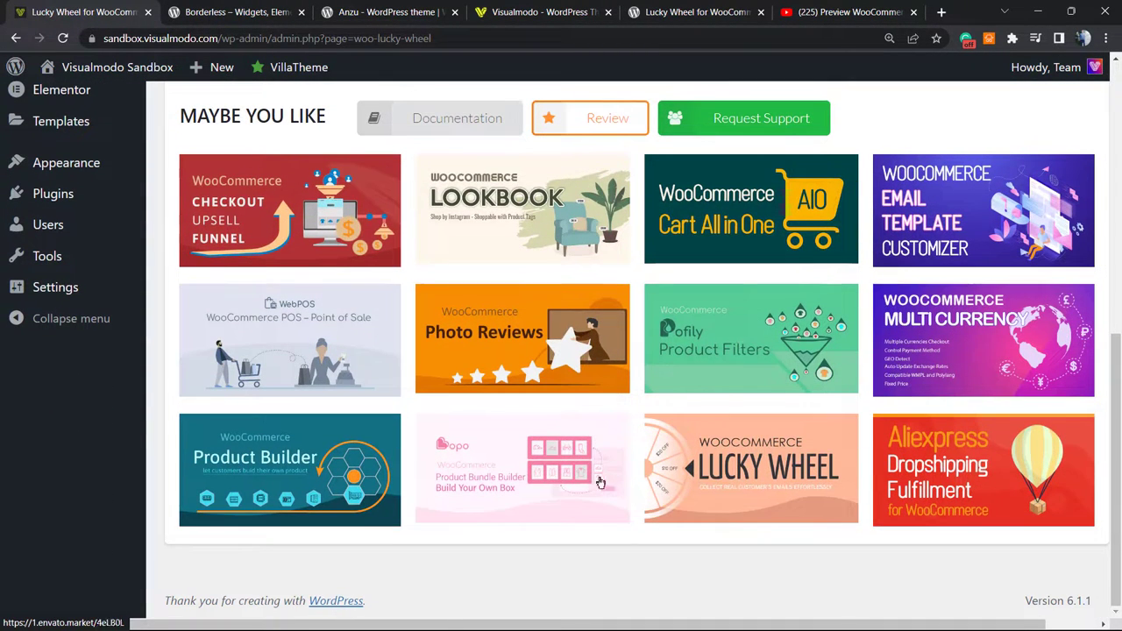
scroll(342, 507, "up", 3)
scroll(511, 395, "up", 3)
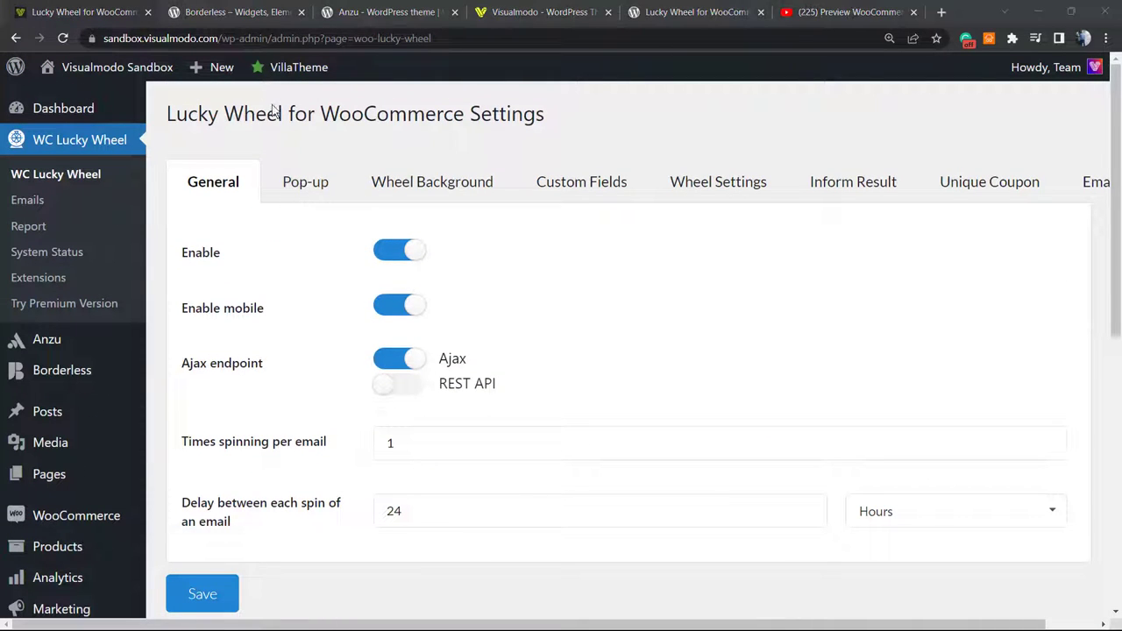
left_click(293, 188)
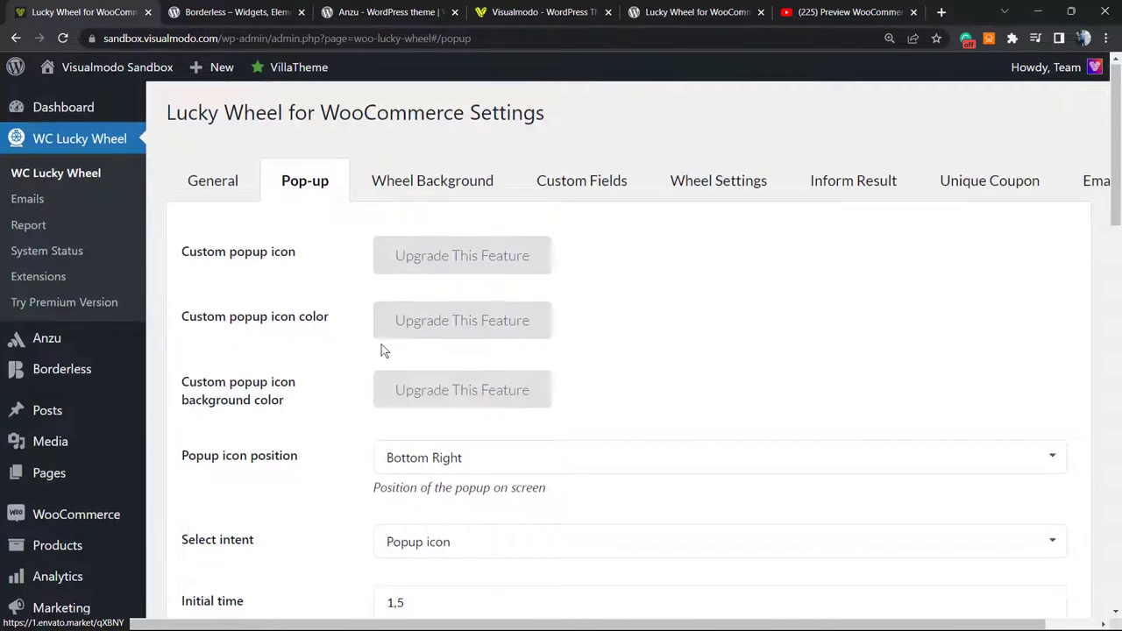
scroll(383, 351, "down", 1)
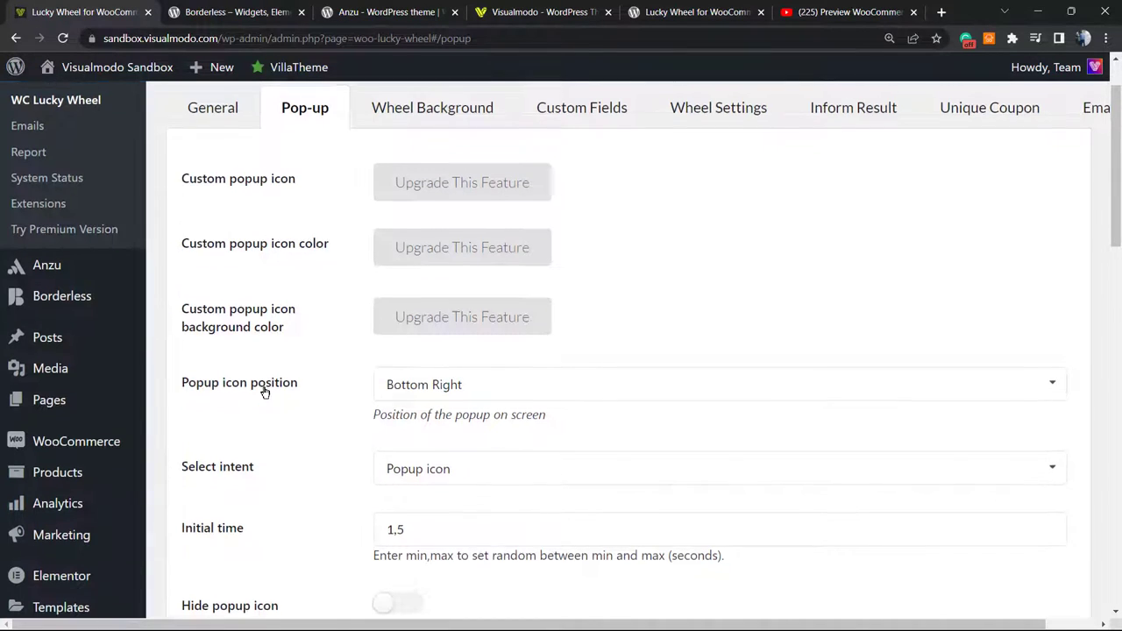
scroll(307, 381, "down", 1)
scroll(412, 368, "down", 1)
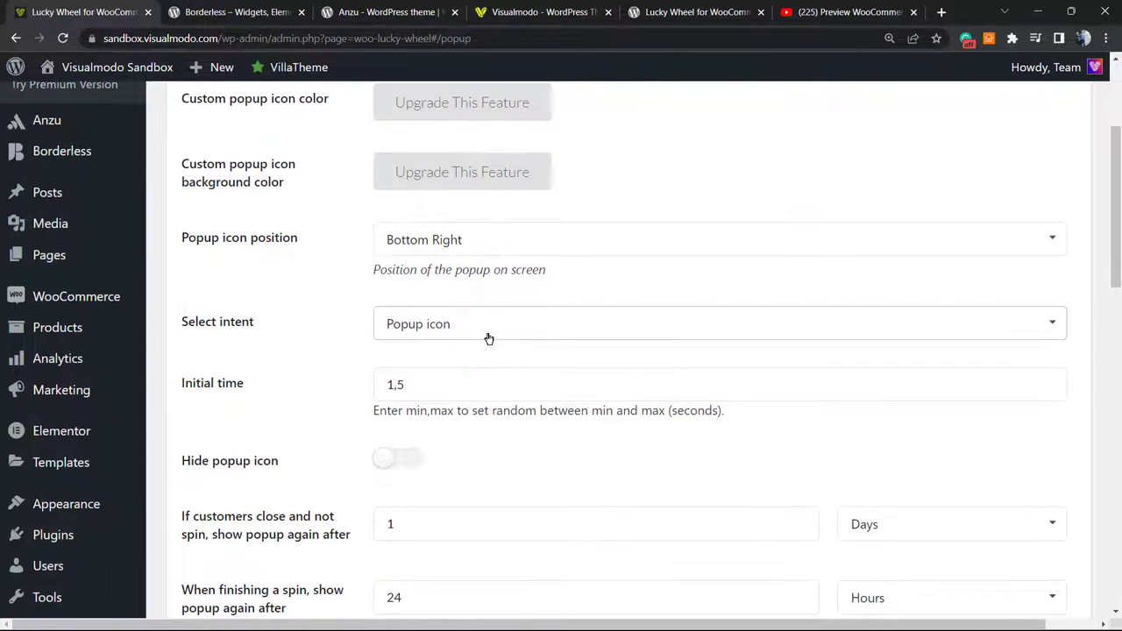
scroll(271, 398, "down", 1)
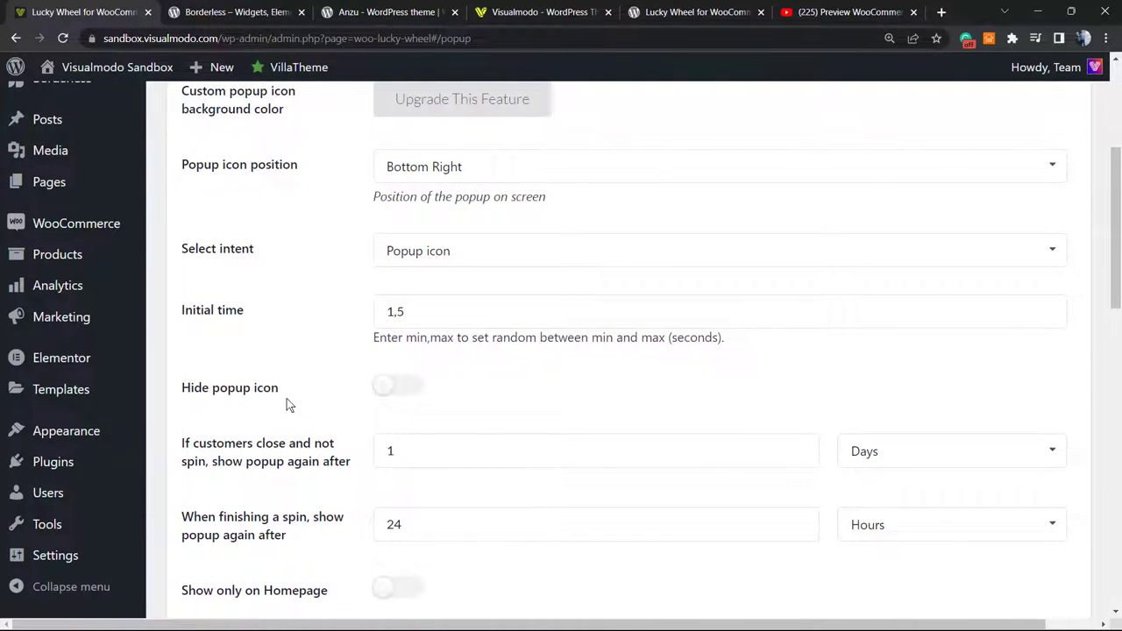
scroll(402, 390, "down", 1)
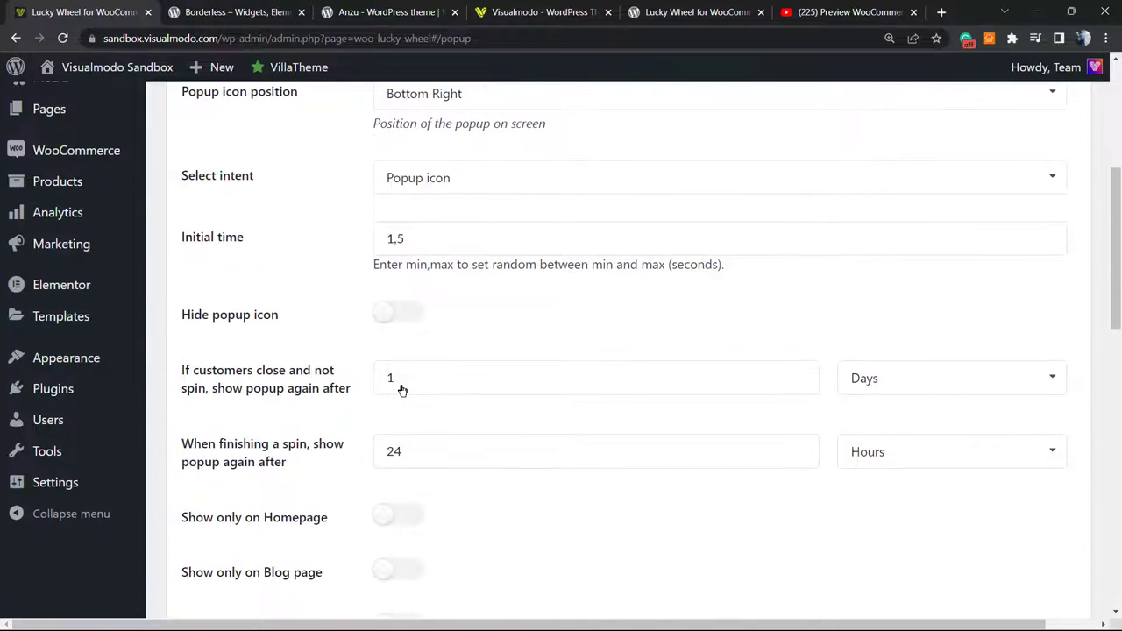
scroll(315, 392, "down", 1)
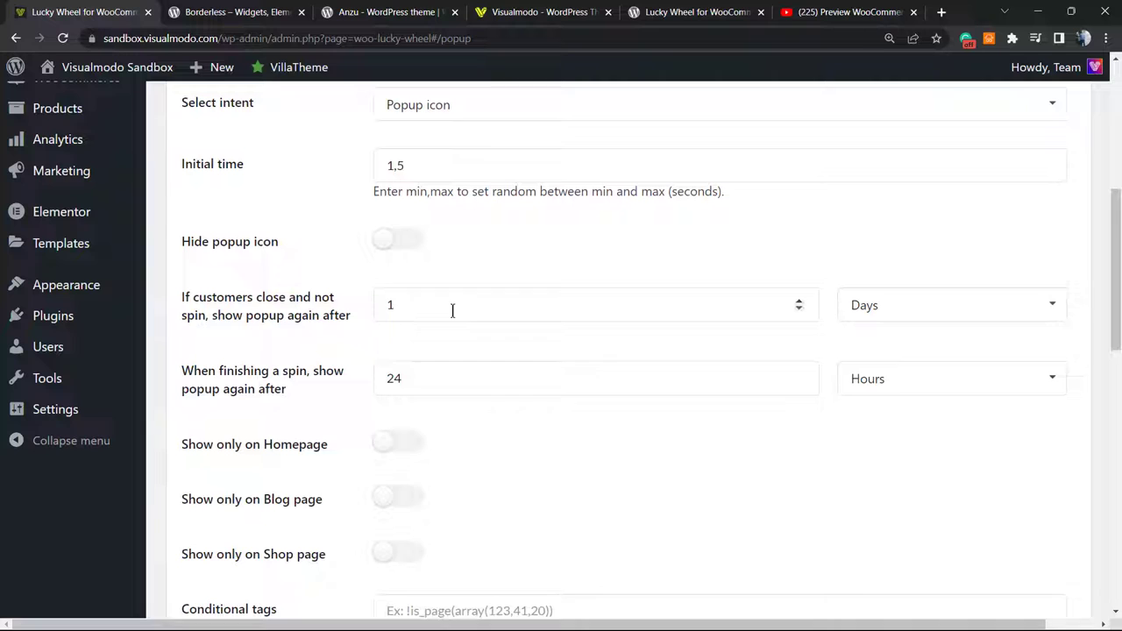
scroll(263, 425, "down", 1)
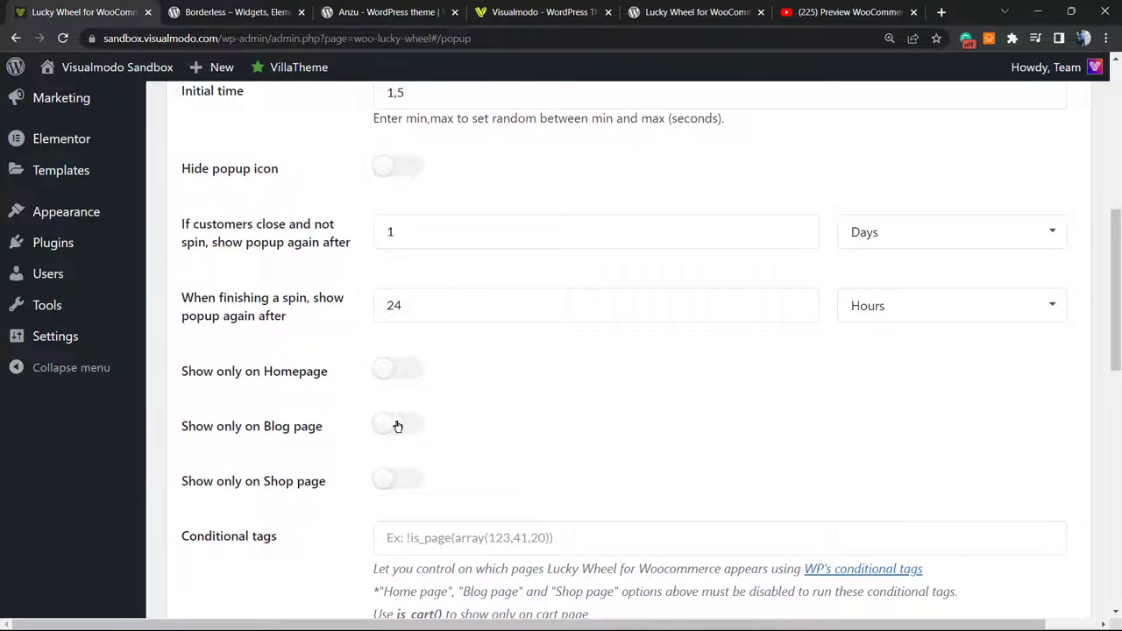
scroll(396, 422, "down", 1)
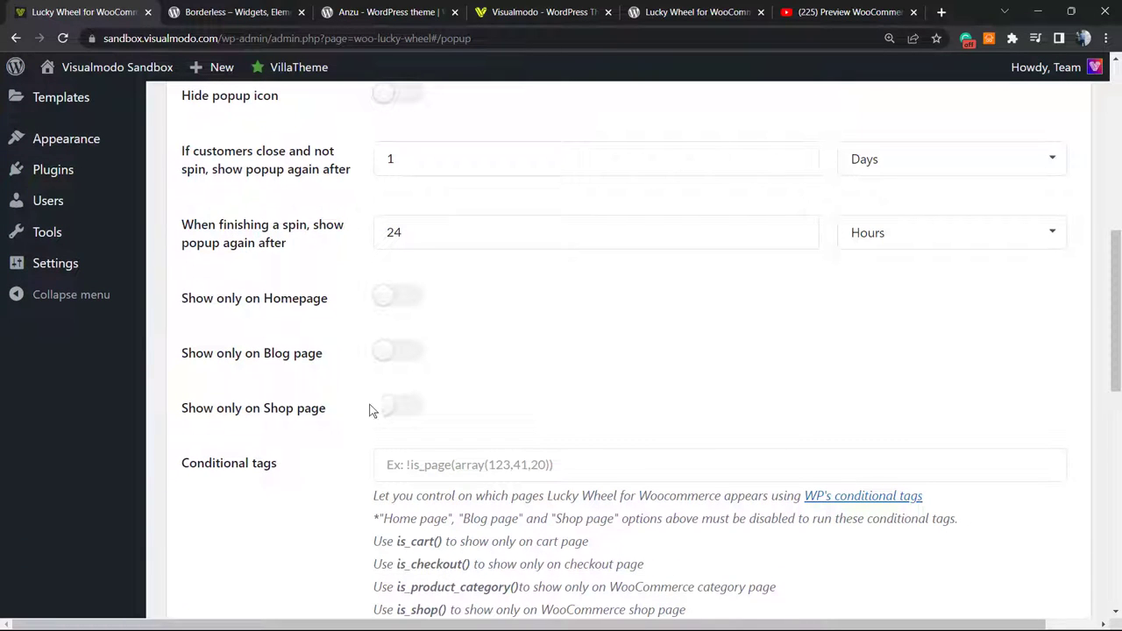
scroll(388, 406, "down", 1)
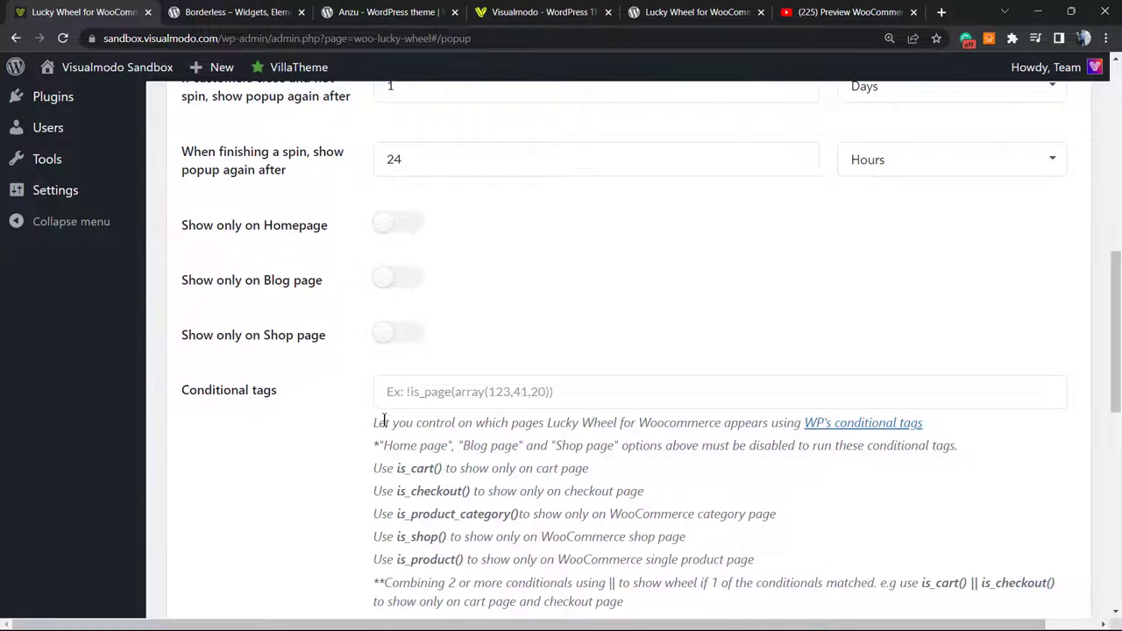
scroll(412, 405, "down", 1)
scroll(375, 410, "down", 2)
scroll(375, 411, "down", 3)
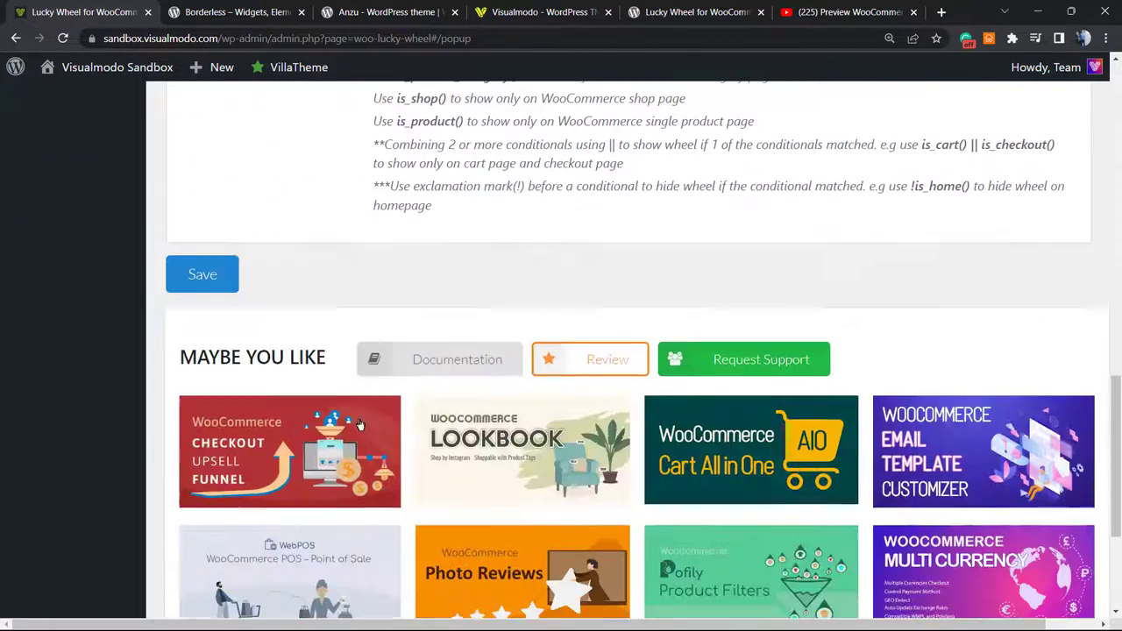
scroll(374, 406, "up", 6)
scroll(363, 406, "up", 10)
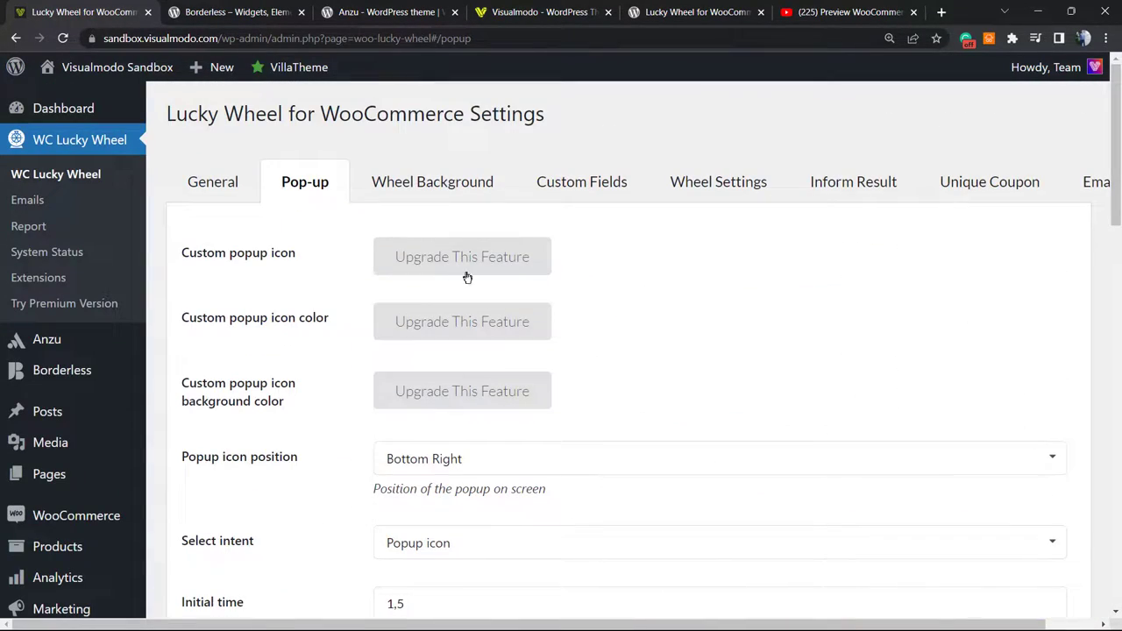
Open the Wheel Background tab, showing background colour #189a7a and an empty background image.
left_click(419, 187)
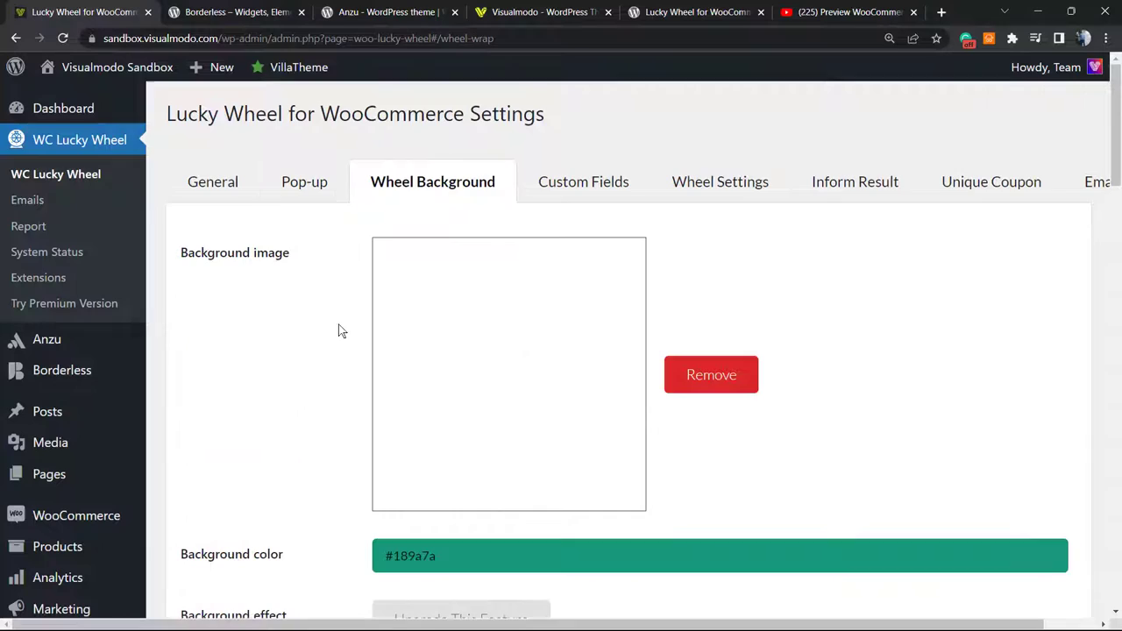
scroll(341, 331, "down", 2)
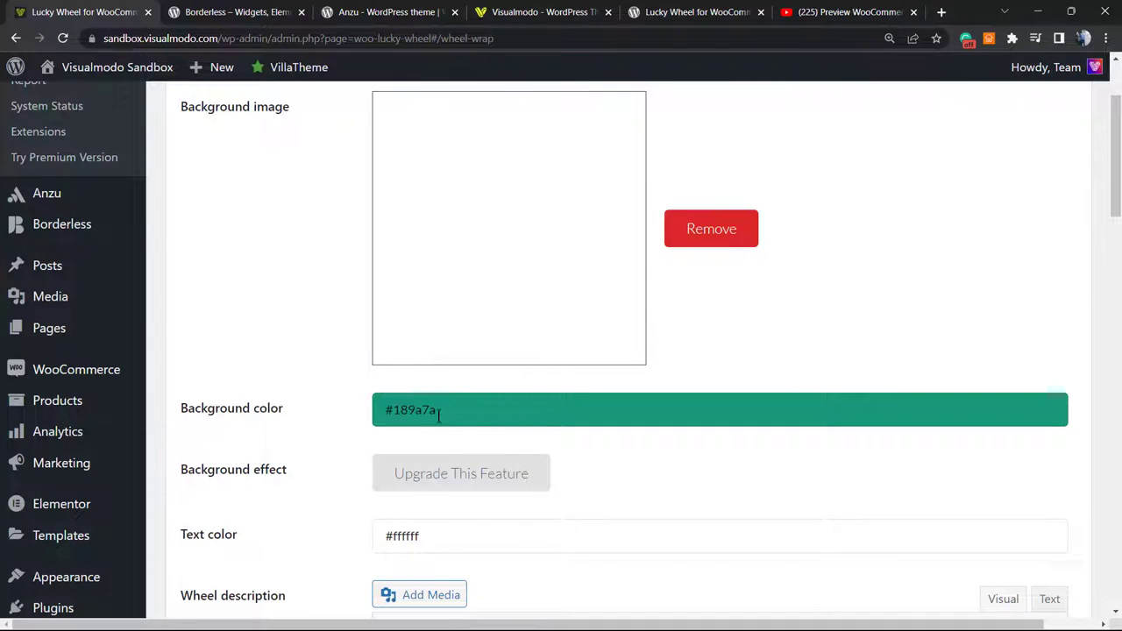
scroll(424, 420, "down", 1)
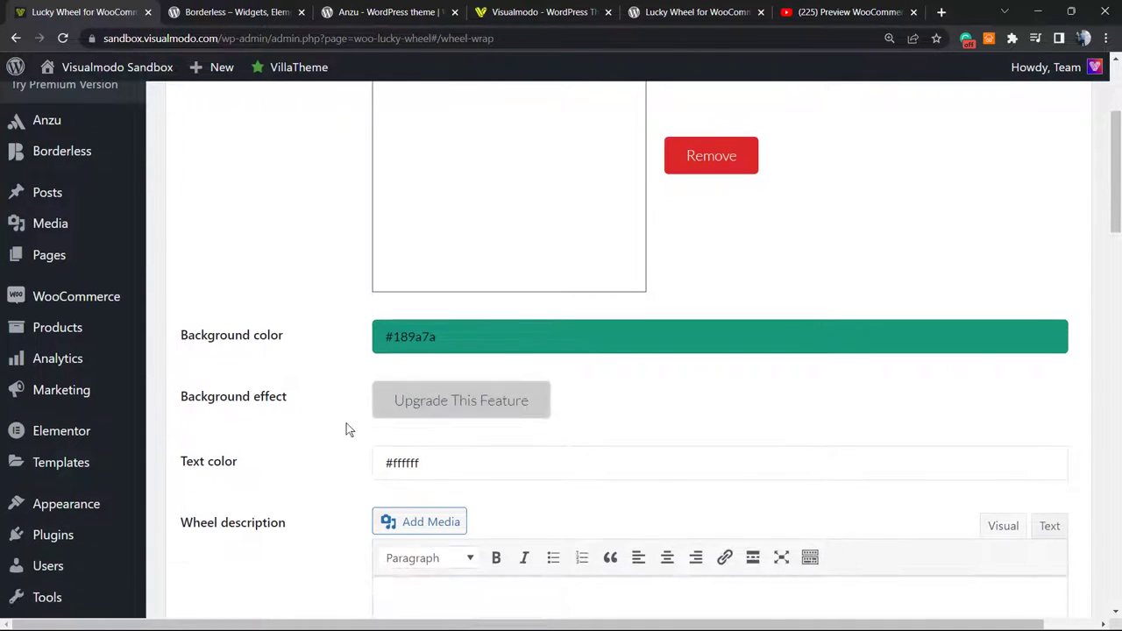
scroll(317, 441, "down", 3)
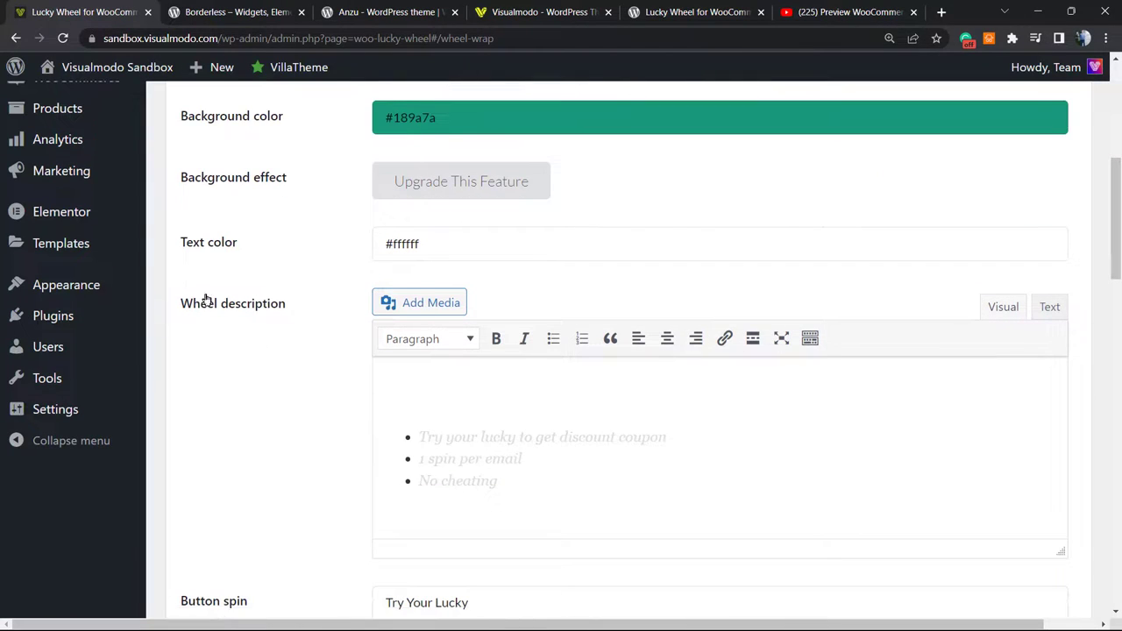
In the wheel description, delete the hidden SPIN TO WIN! heading and select the first bullet.
left_click(488, 408)
double_click(516, 392)
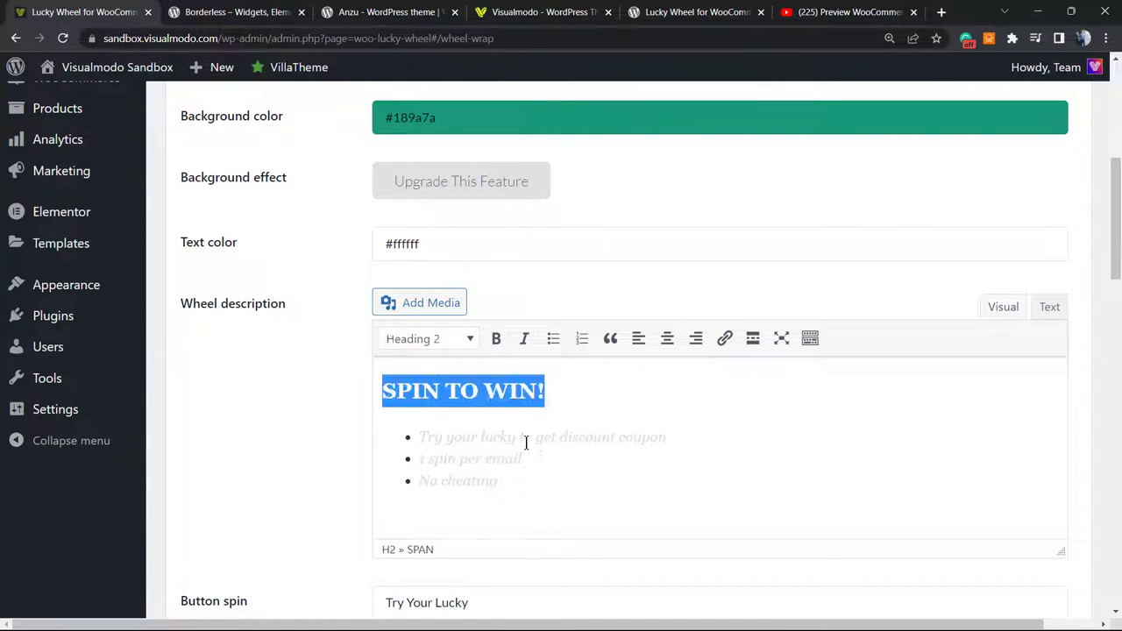
key("Delete")
triple_click(526, 436)
Review the remaining spin button and GDPR fields and click into Custom css.
scroll(324, 399, "down", 3)
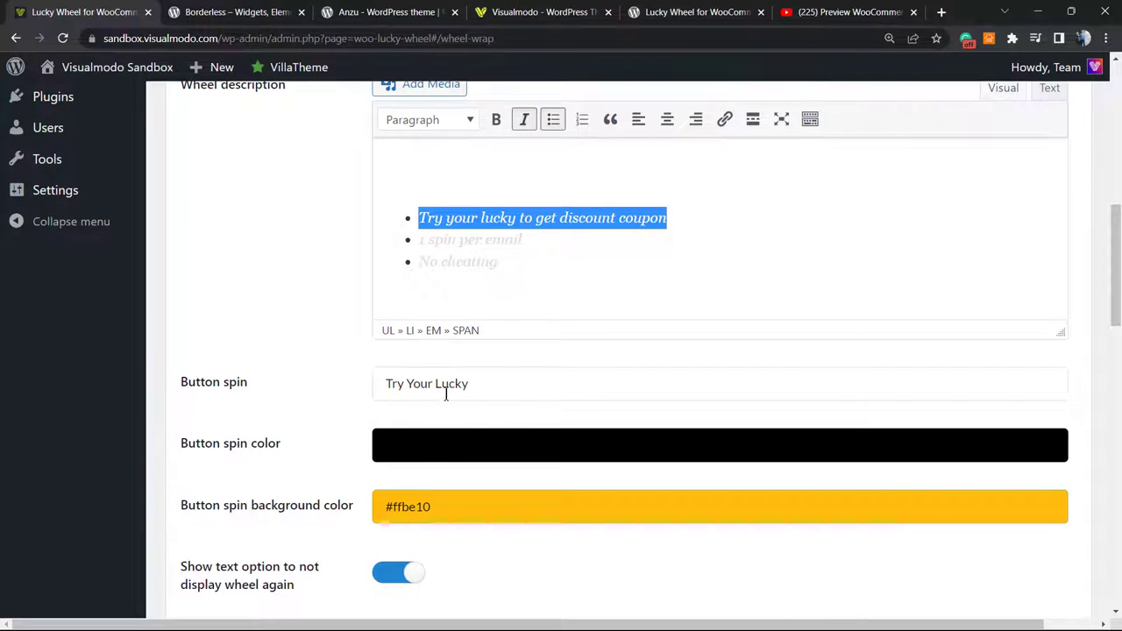
scroll(445, 395, "down", 1)
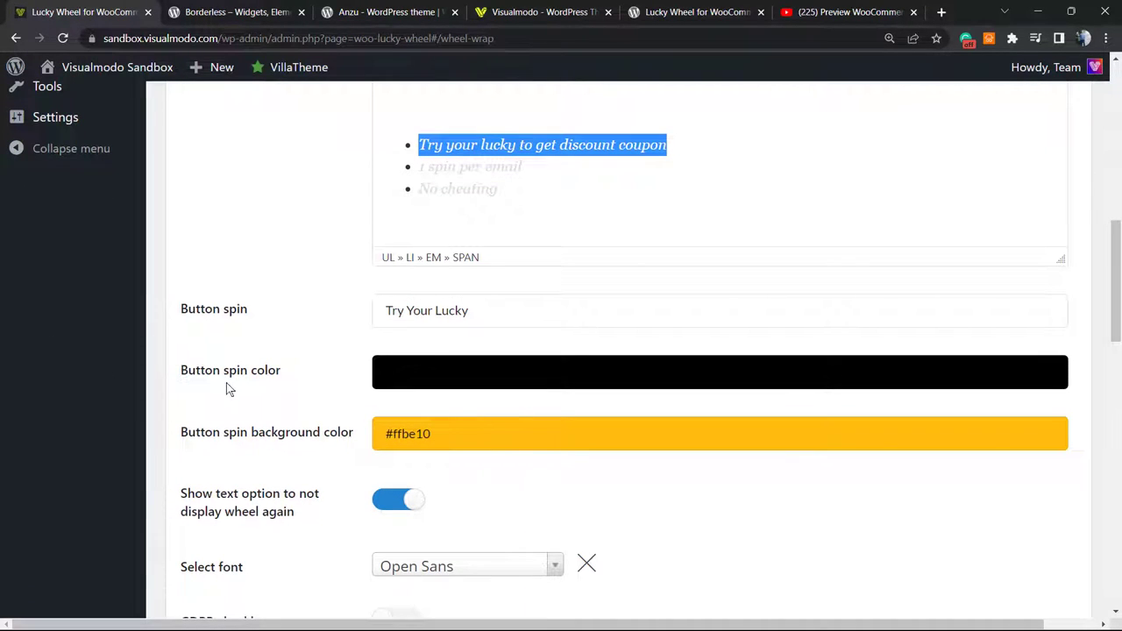
scroll(224, 389, "down", 1)
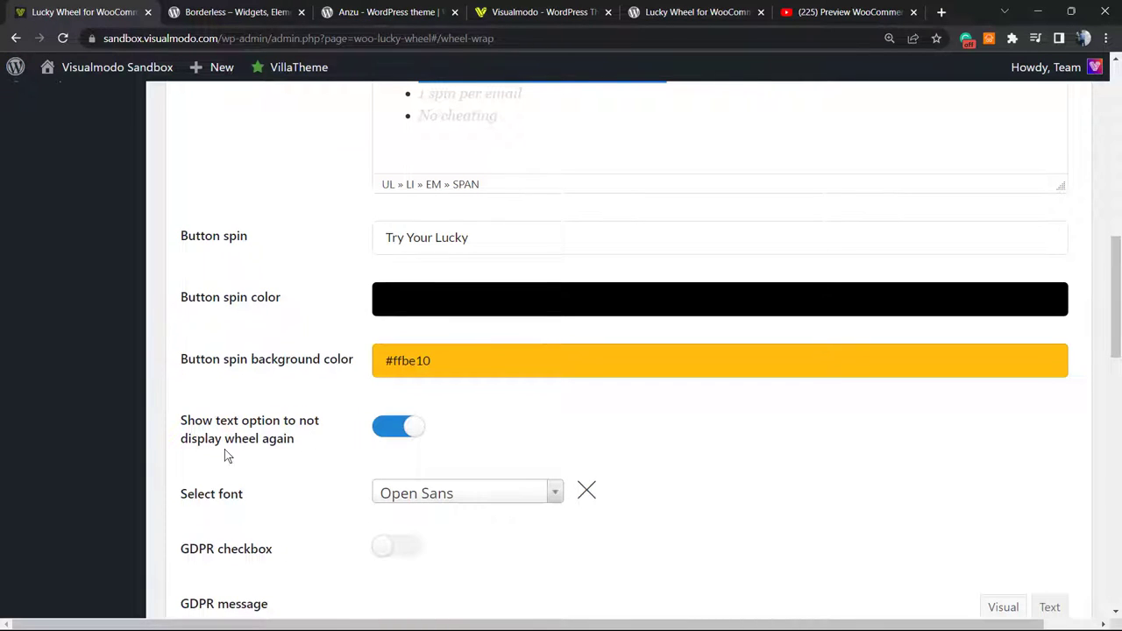
scroll(274, 452, "down", 1)
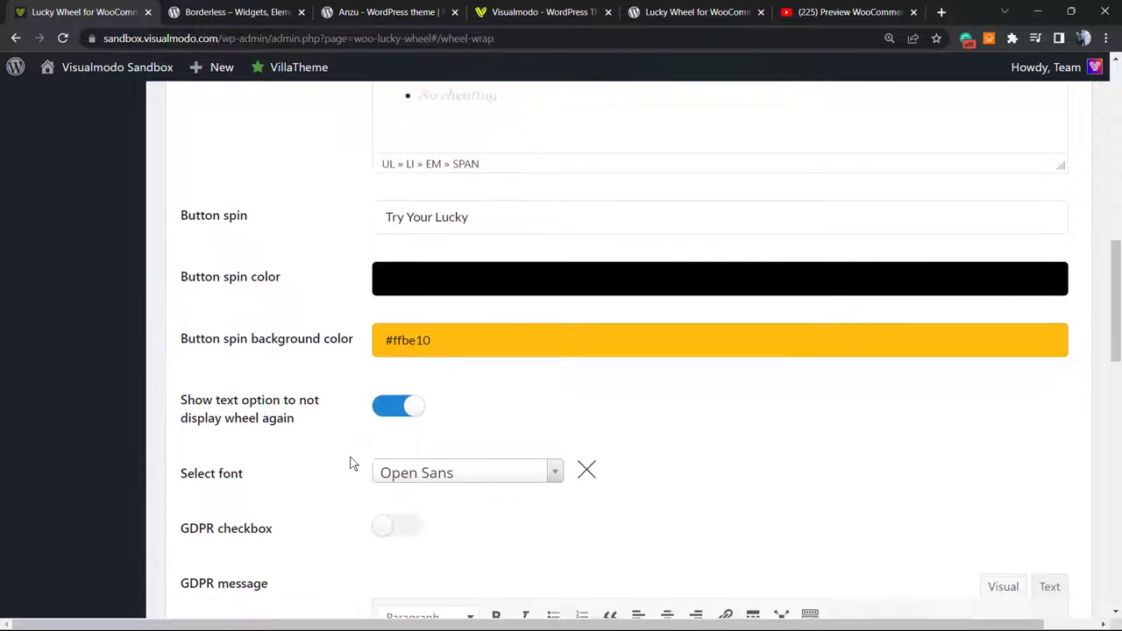
scroll(268, 442, "down", 2)
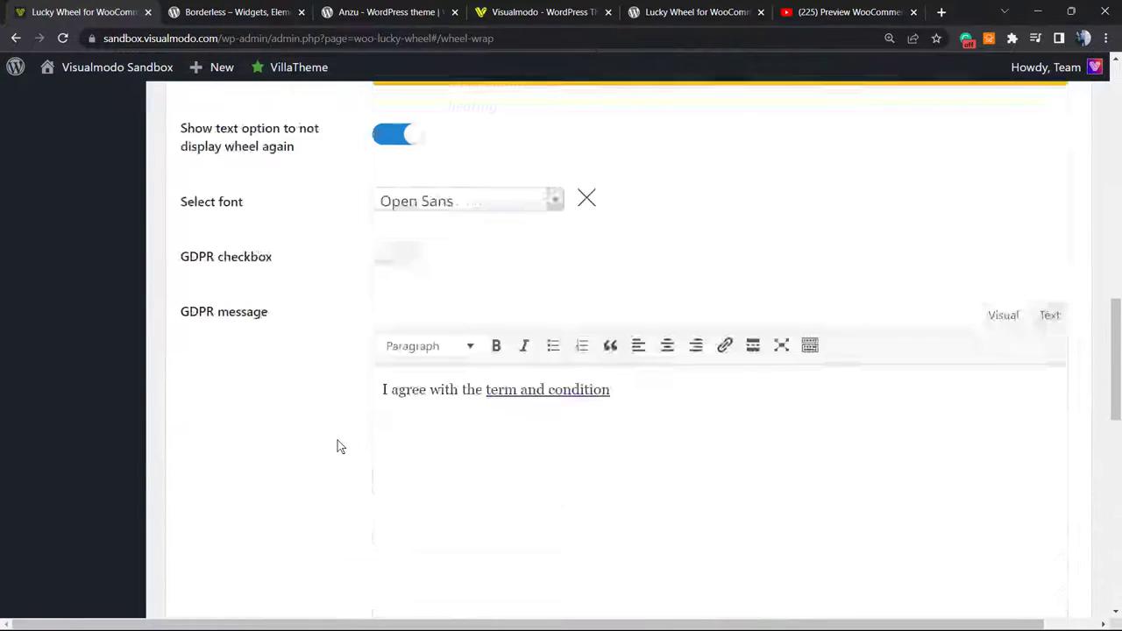
scroll(334, 443, "down", 5)
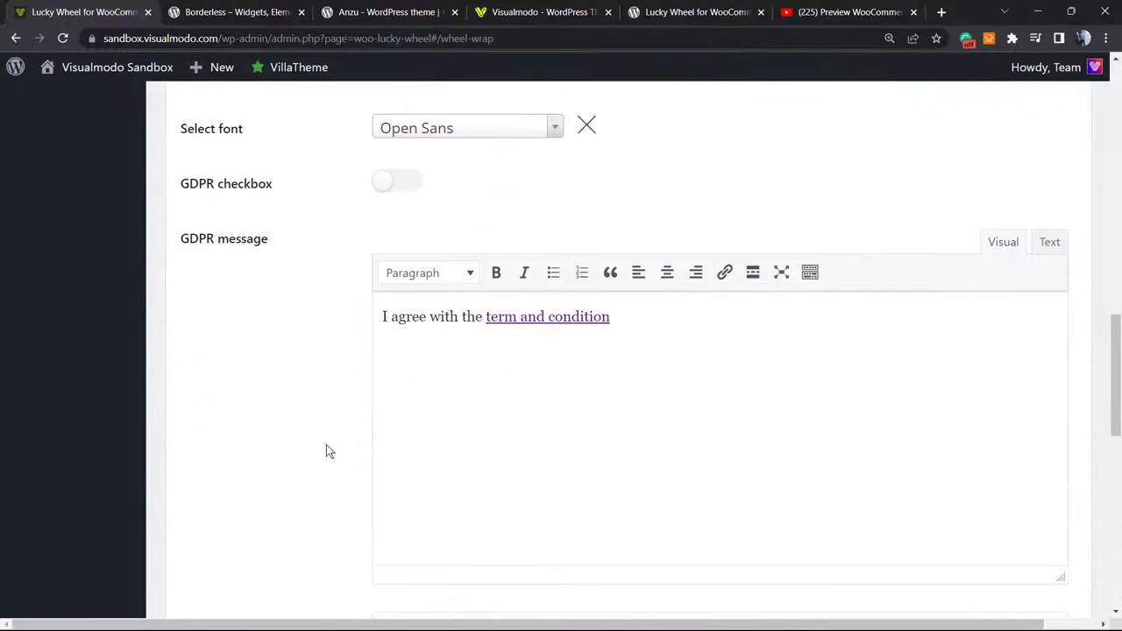
left_click(444, 360)
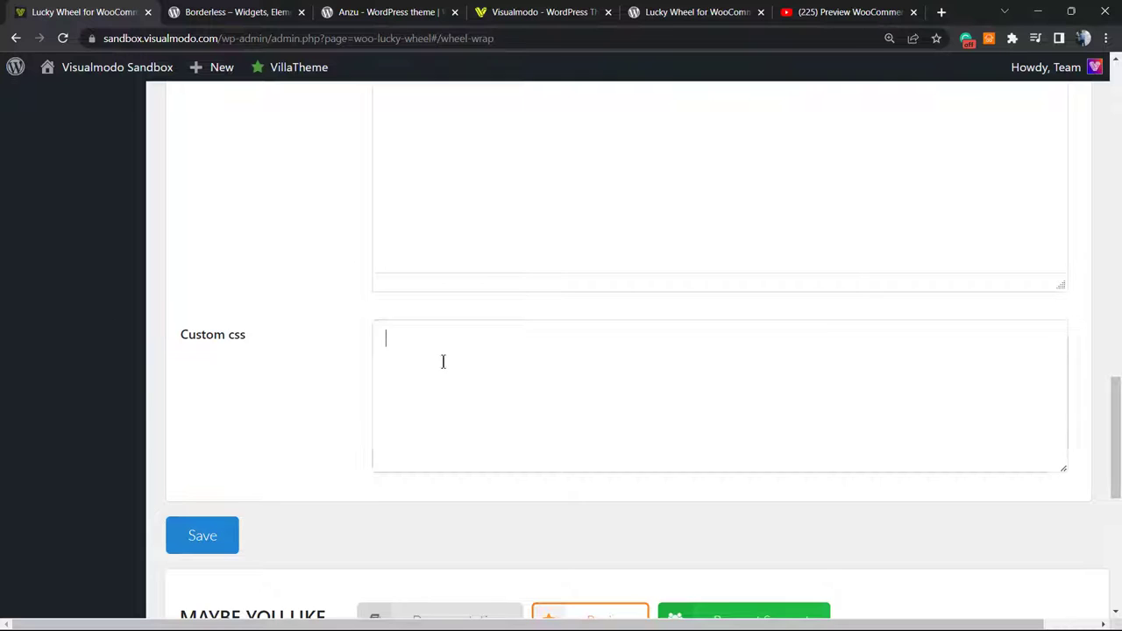
scroll(345, 394, "down", 1)
scroll(278, 421, "up", 10)
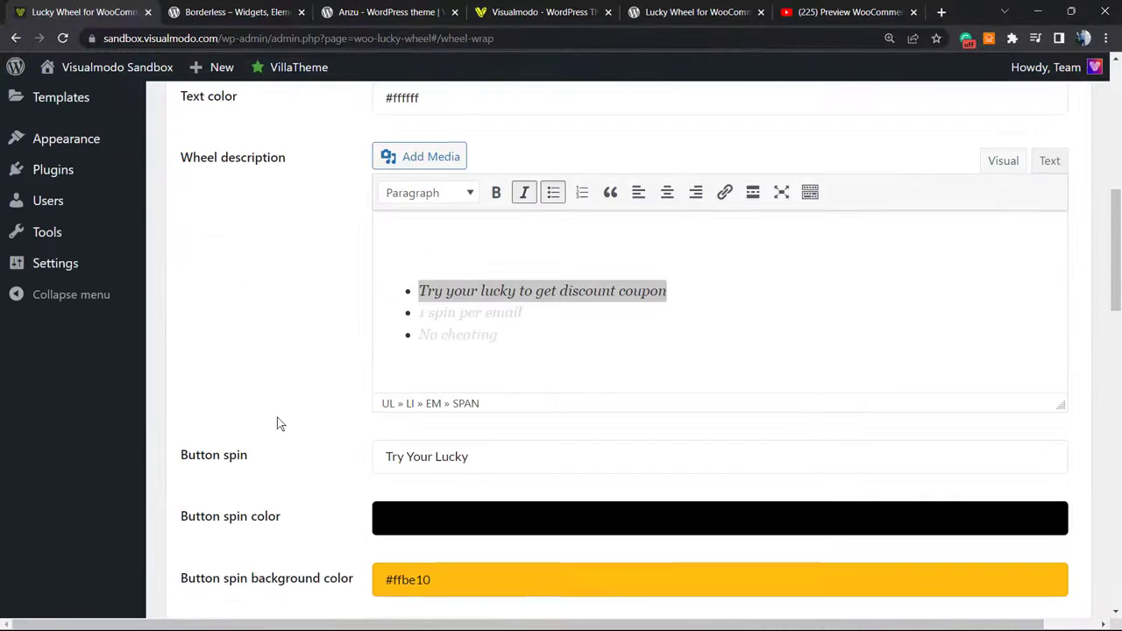
scroll(278, 421, "up", 10)
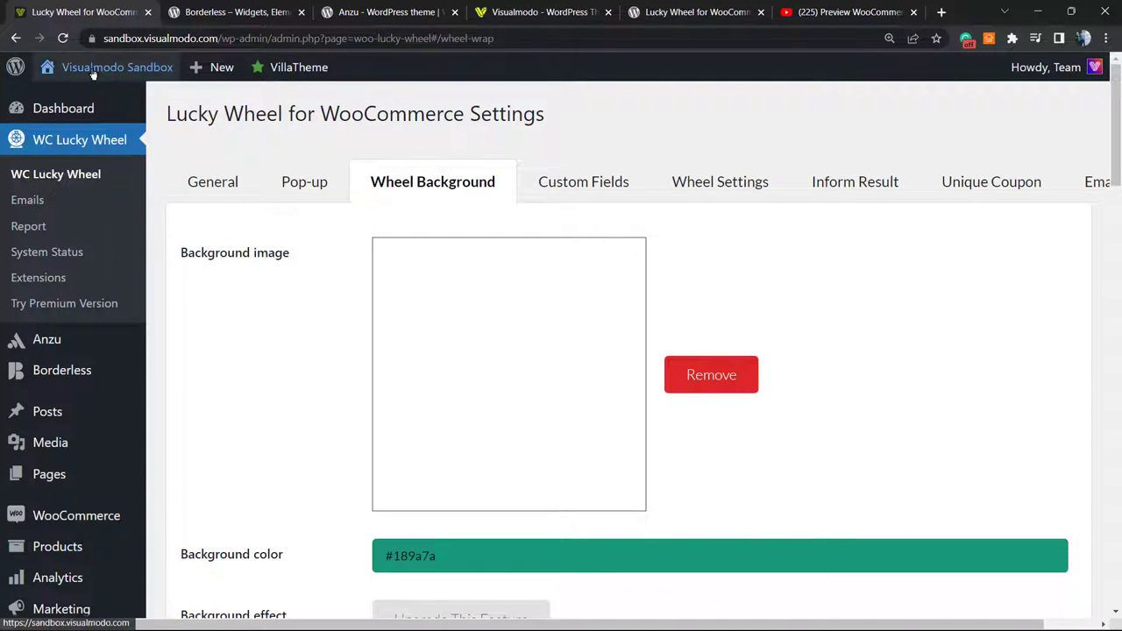
Open the site name link in a new tab and scroll the wine-shop homepage.
mouse_move(117, 67)
right_click(88, 96)
left_click(119, 109)
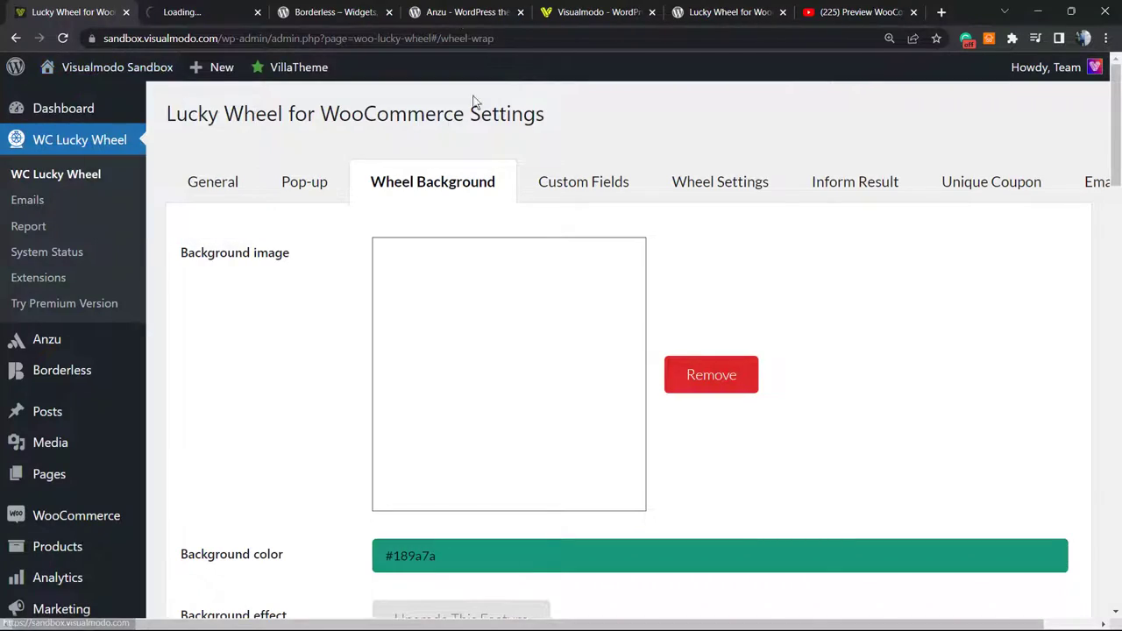
left_click(180, 12)
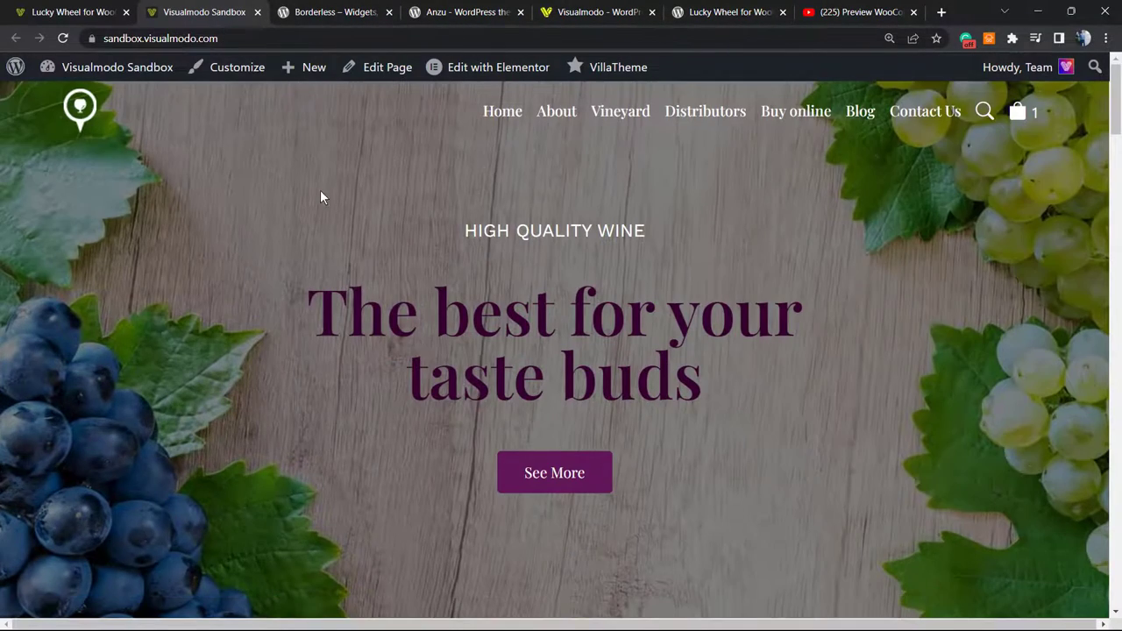
scroll(340, 232, "down", 4)
scroll(340, 226, "down", 5)
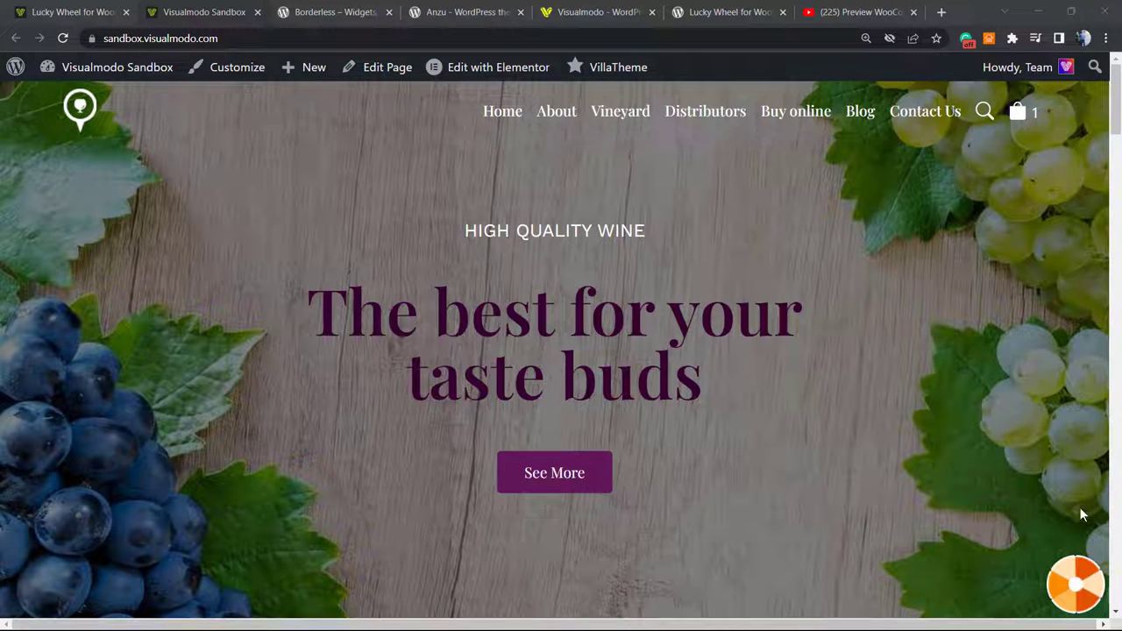
Open the spin-to-win popup from the wheel icon and enter a test name and email address.
left_click(1063, 589)
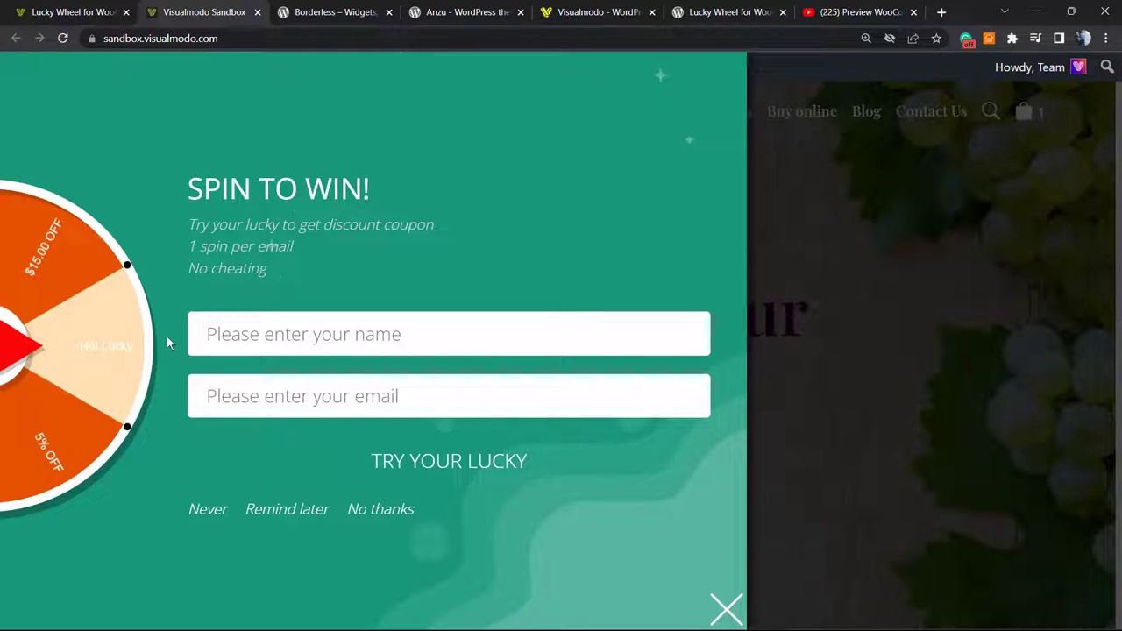
left_click(297, 343)
type("Claudio ")
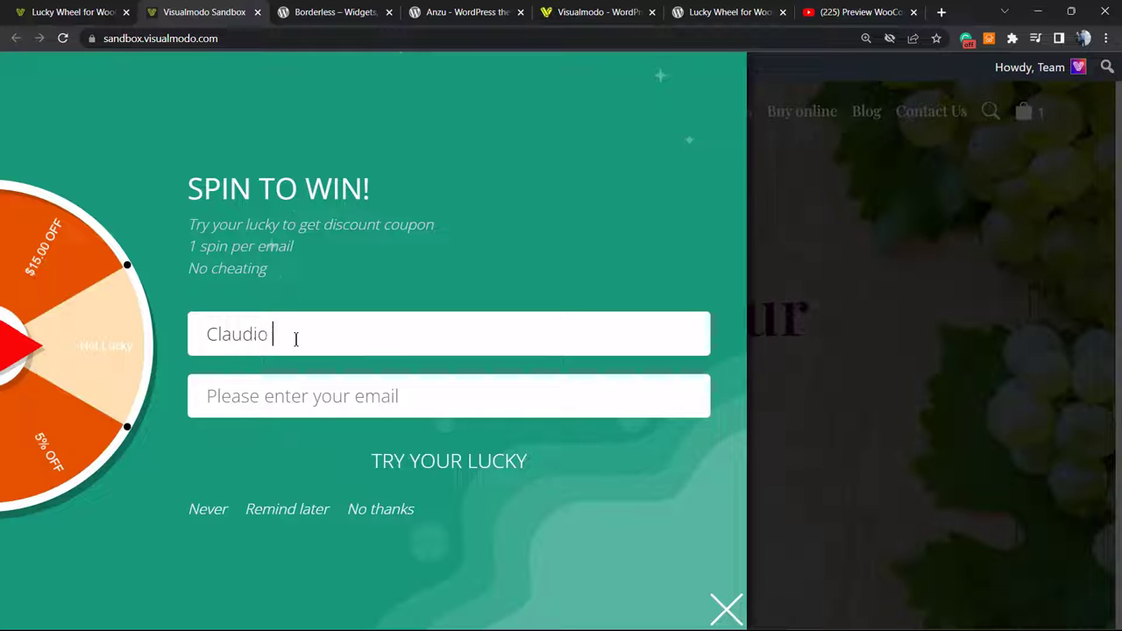
type("P")
left_click(304, 402)
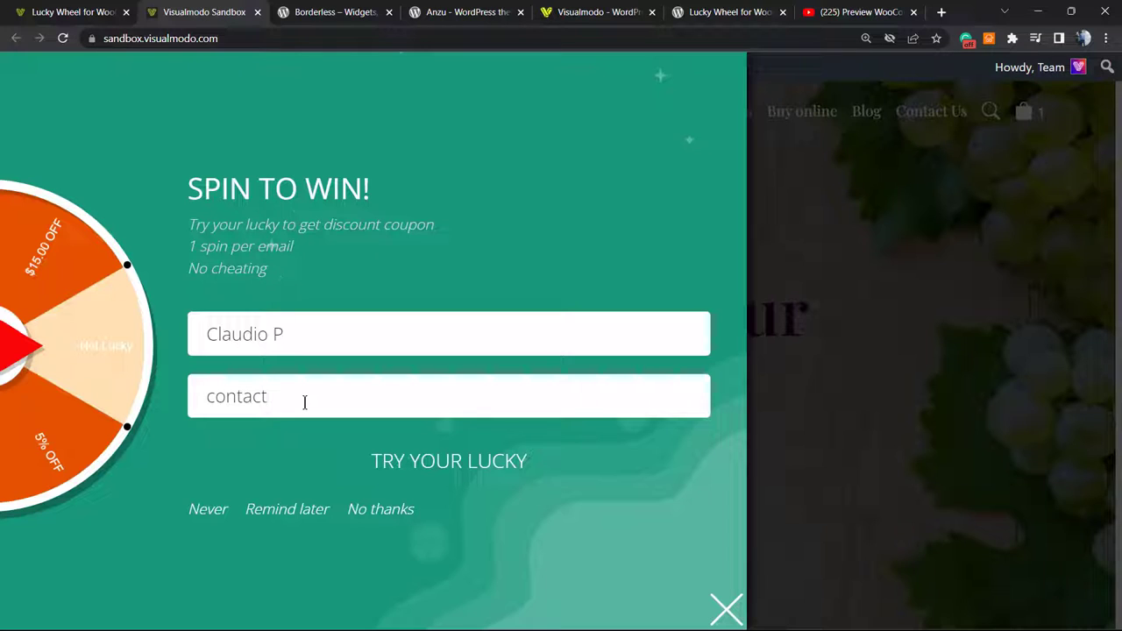
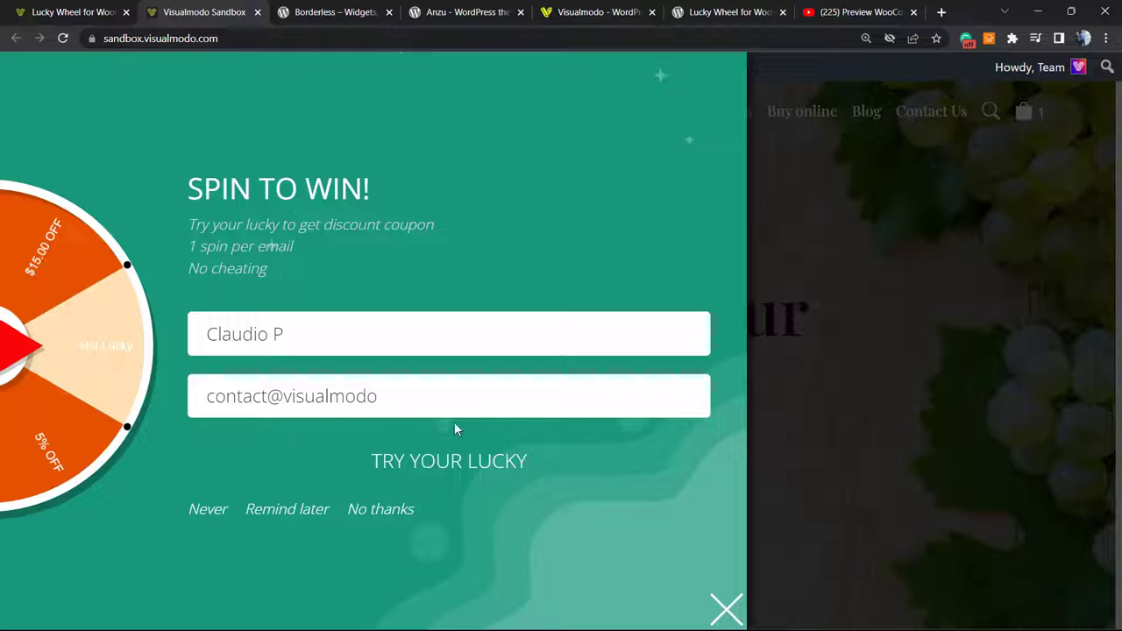
left_click(459, 464)
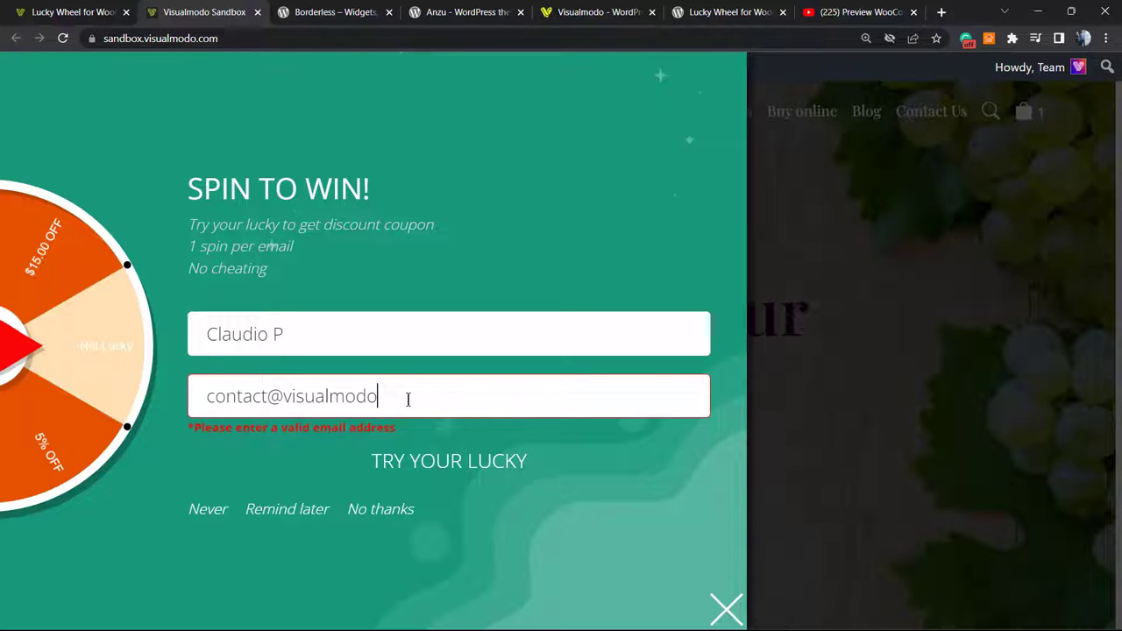
Finish the email, spin the wheel to a Not Lucky result, and close the popup.
type("com")
left_click(438, 469)
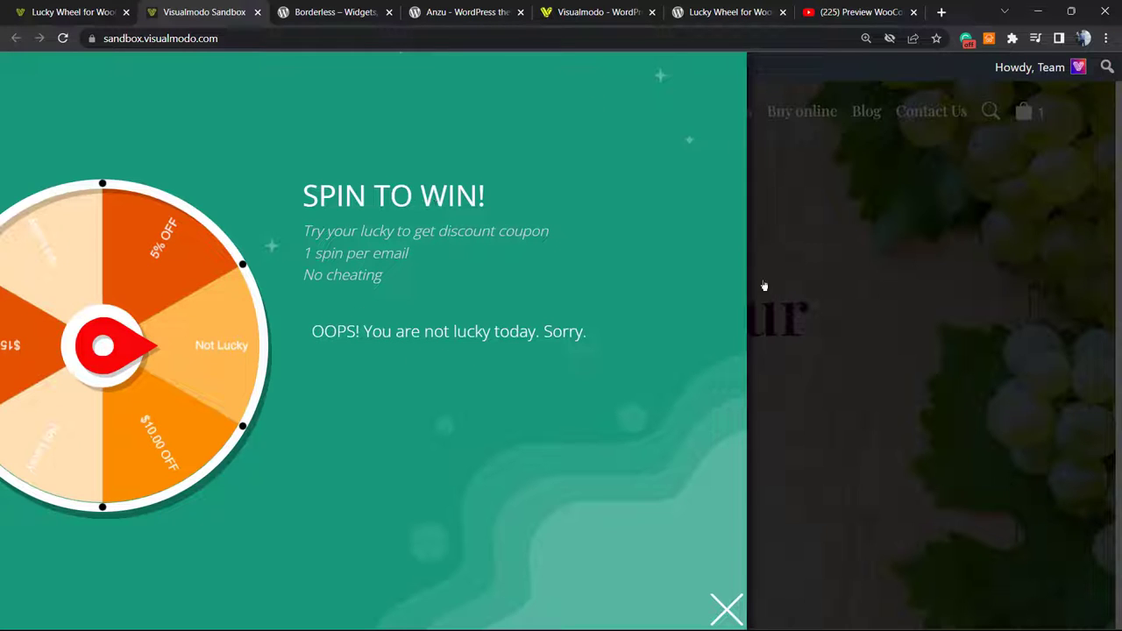
left_click(720, 610)
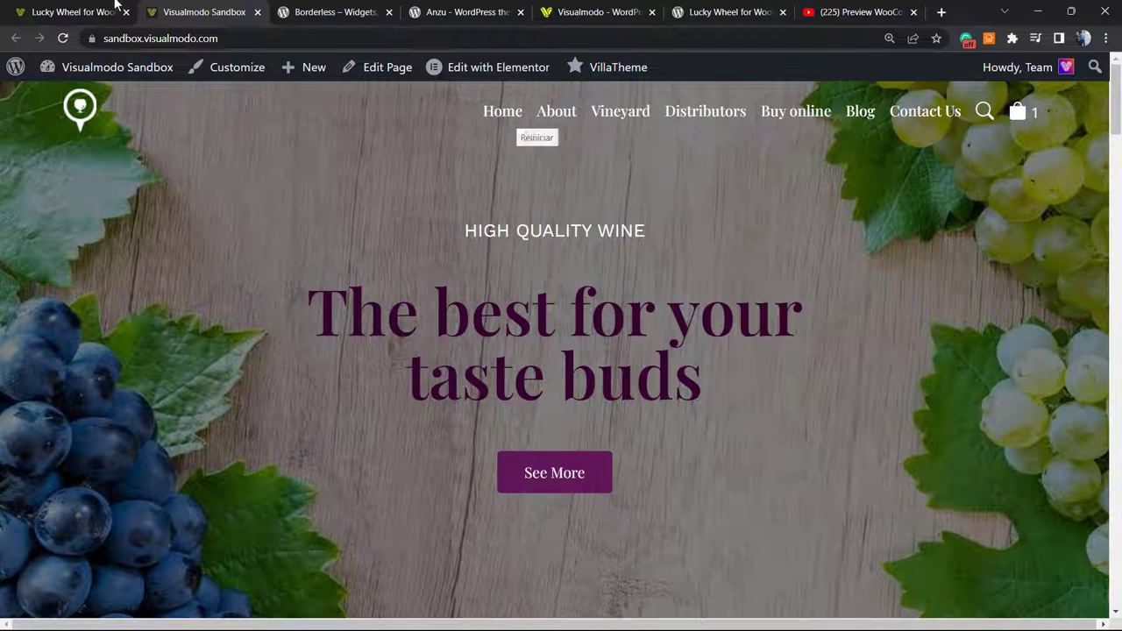
On the General tab, raise spins per email to 4, set the delay unit to Seconds, and save.
left_click(307, 11)
left_click(98, 12)
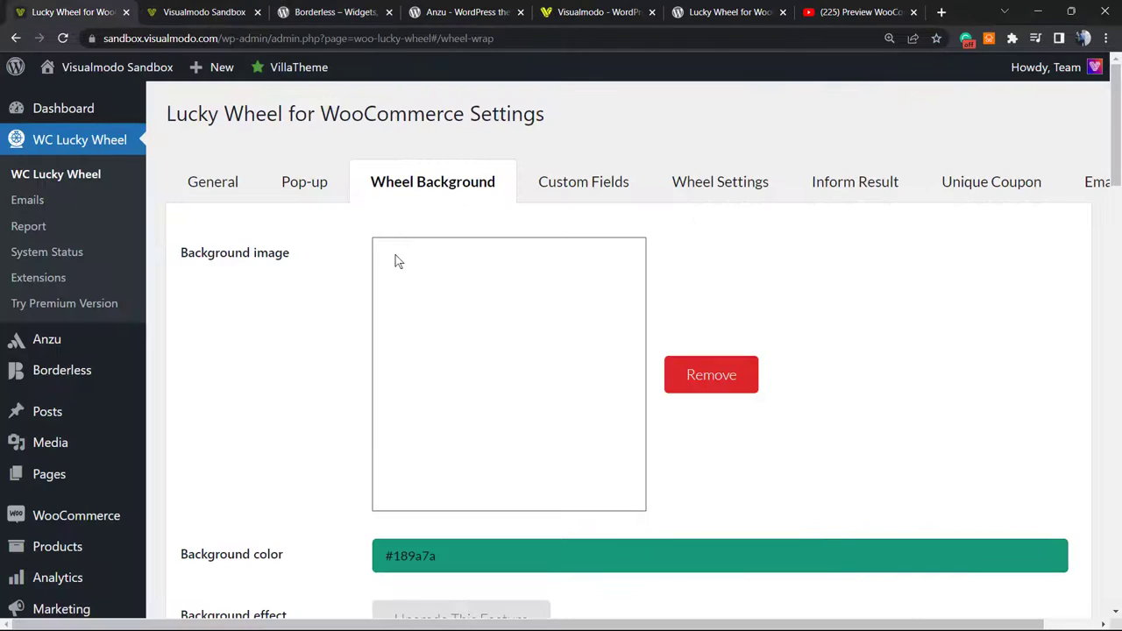
left_click(216, 171)
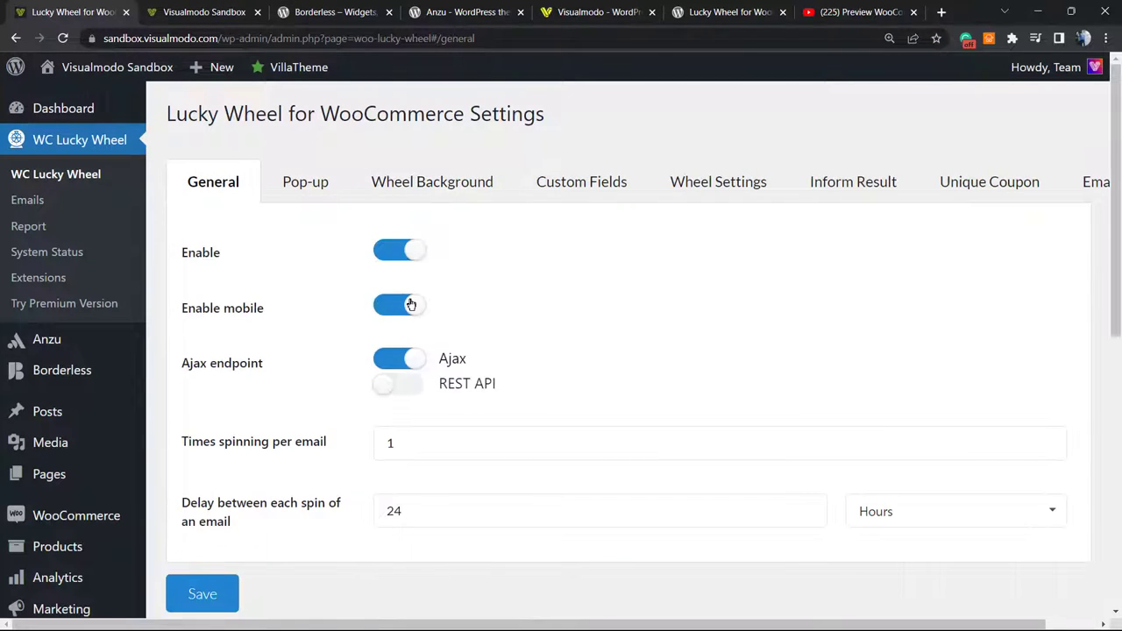
scroll(404, 316, "down", 1)
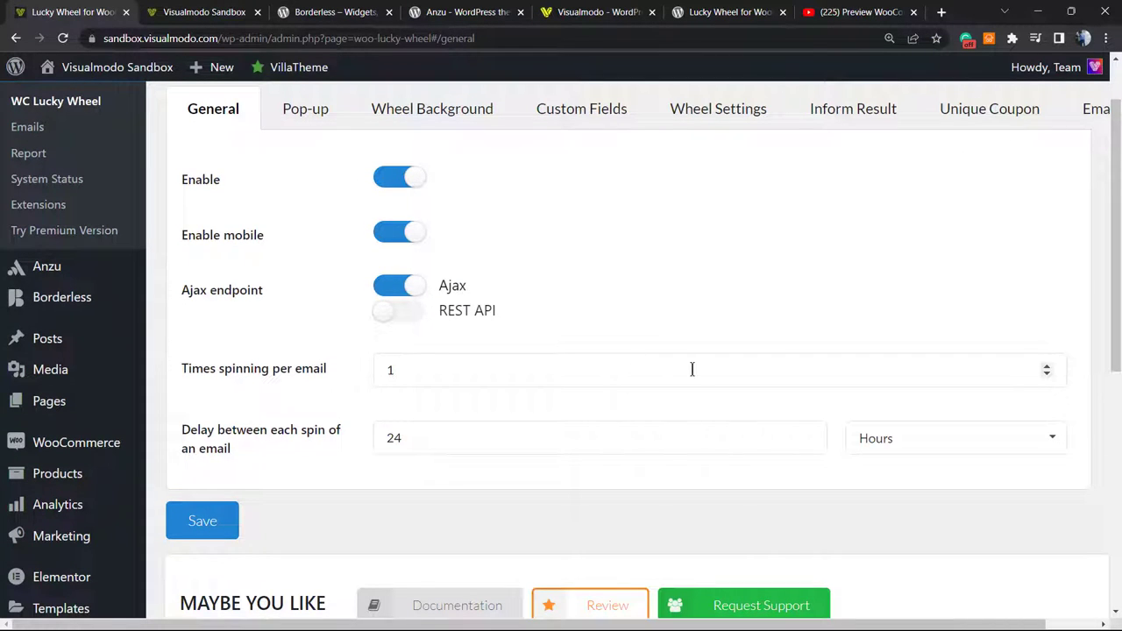
left_click(1047, 366)
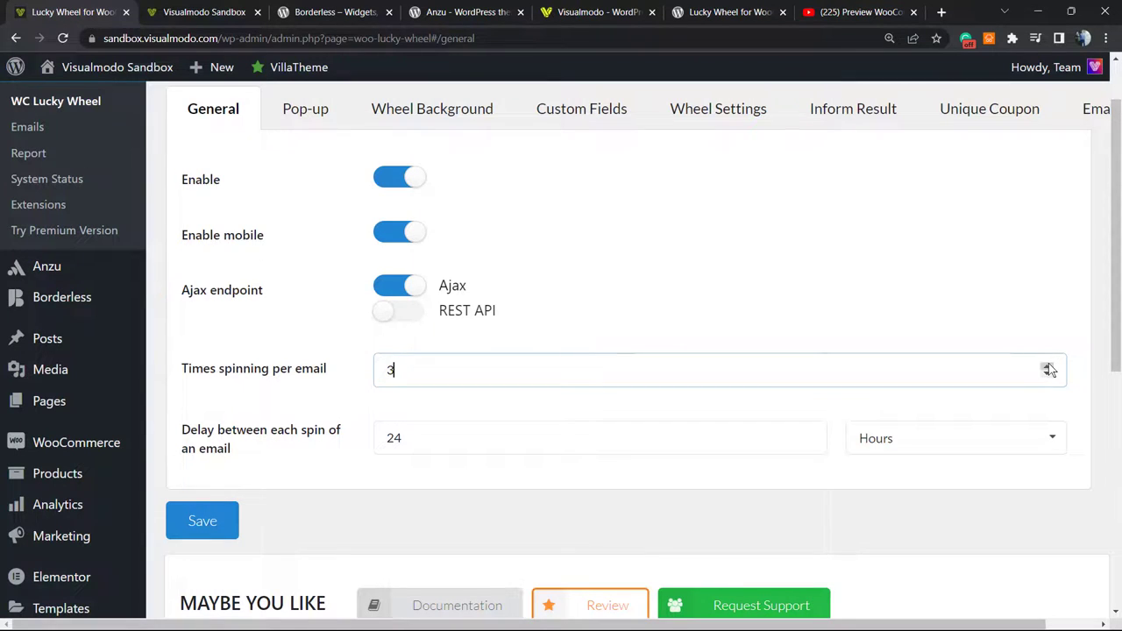
left_click(1047, 366)
left_click(428, 437)
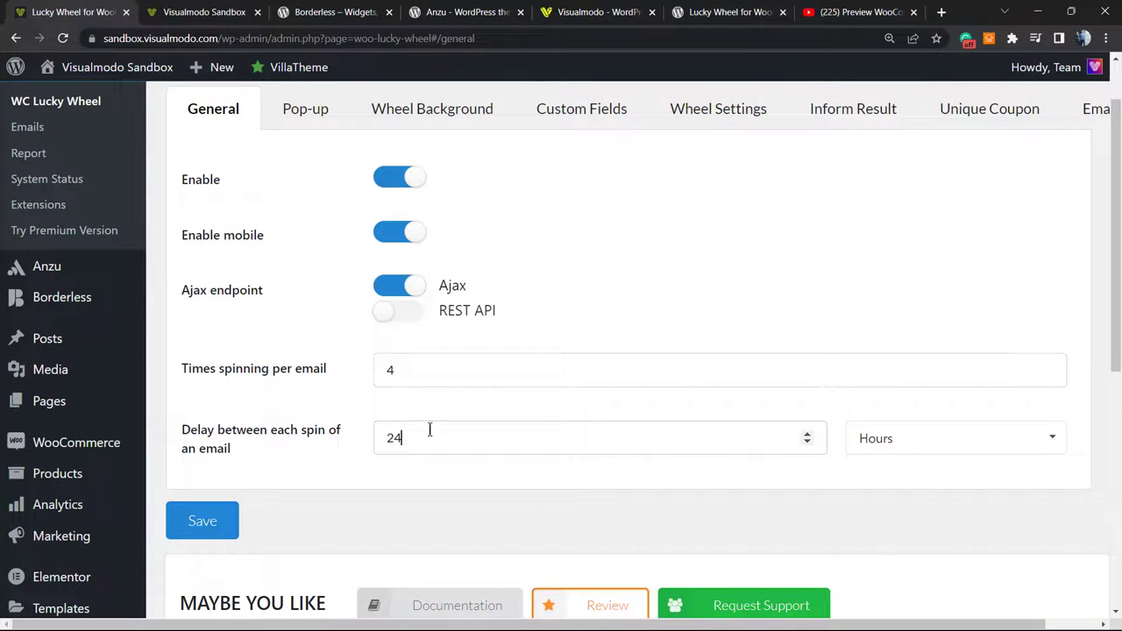
left_click(859, 444)
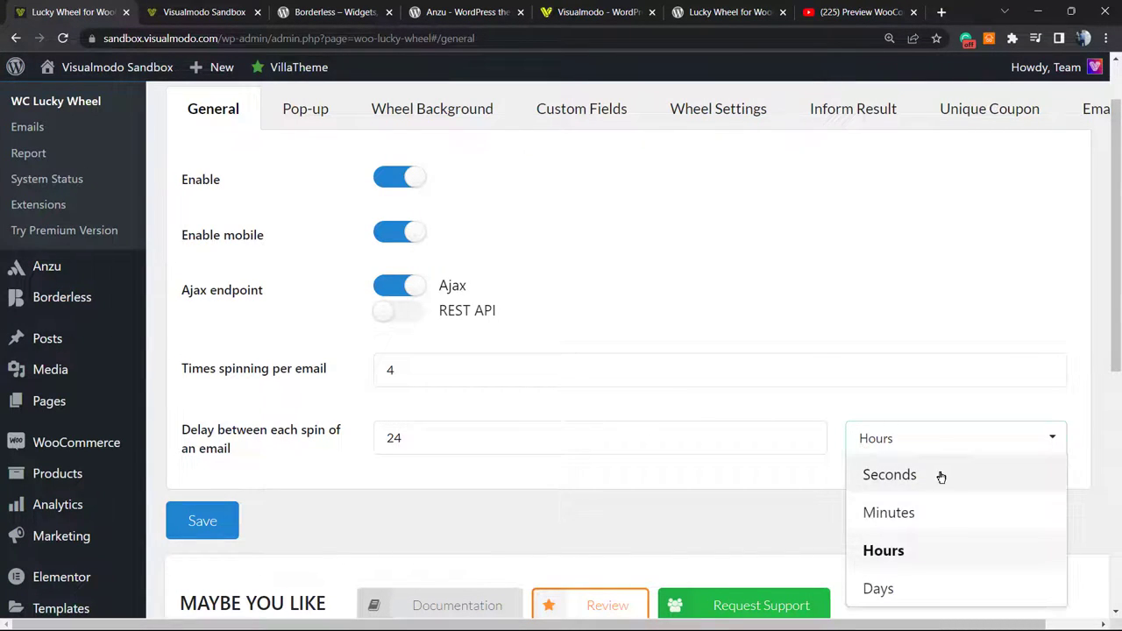
left_click(890, 474)
left_click(195, 522)
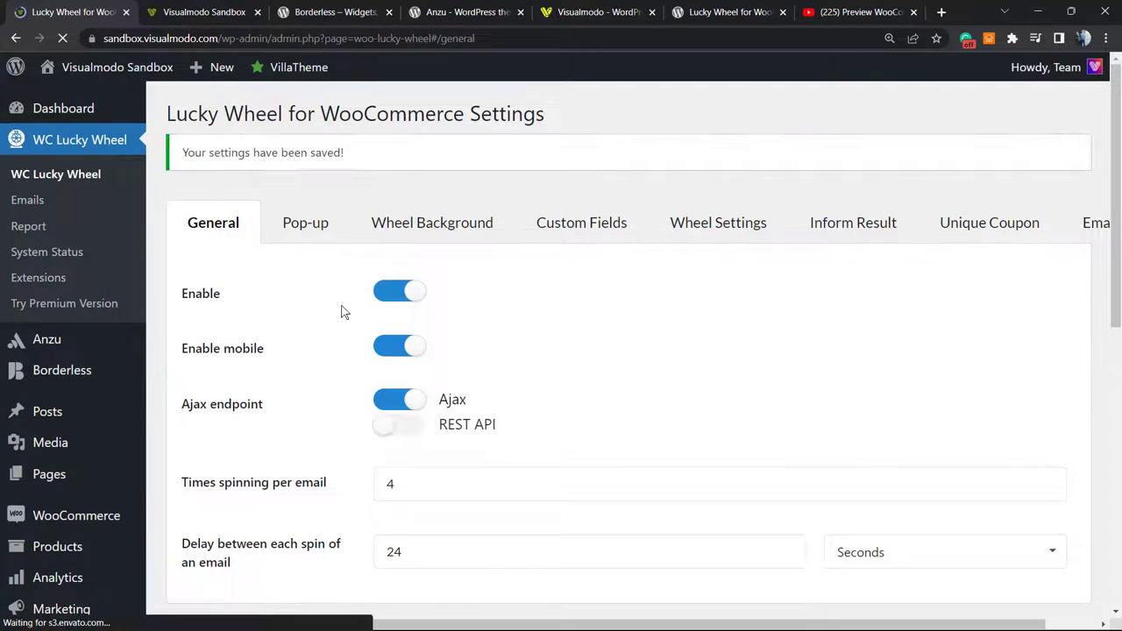
left_click(221, 9)
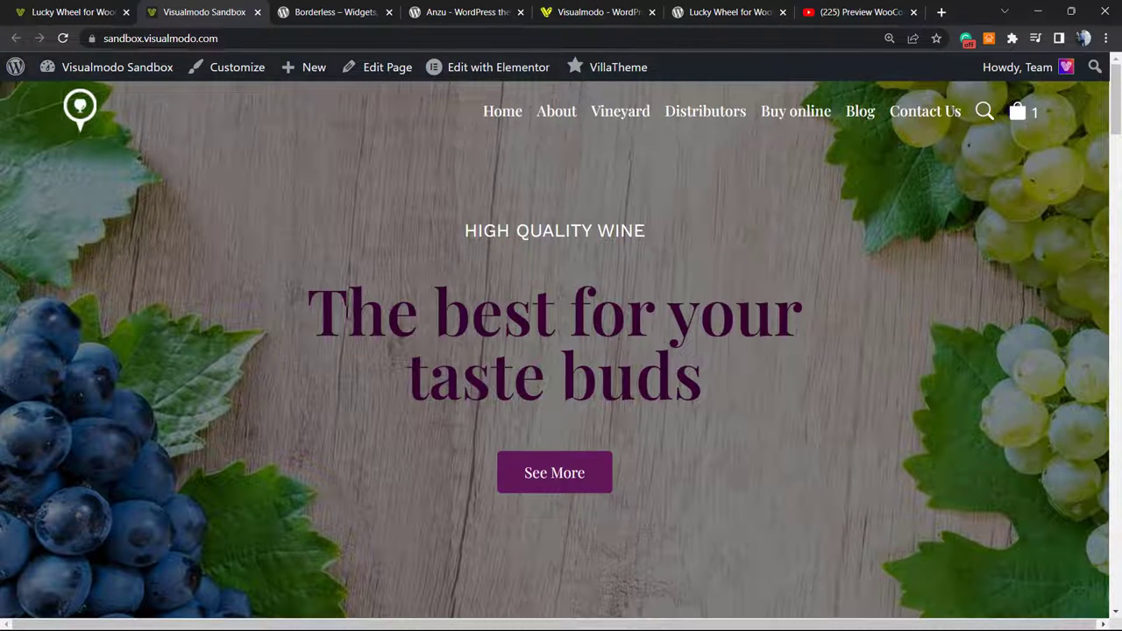
Reload the storefront three times with F5, then return to the Lucky Wheel settings.
key("F5")
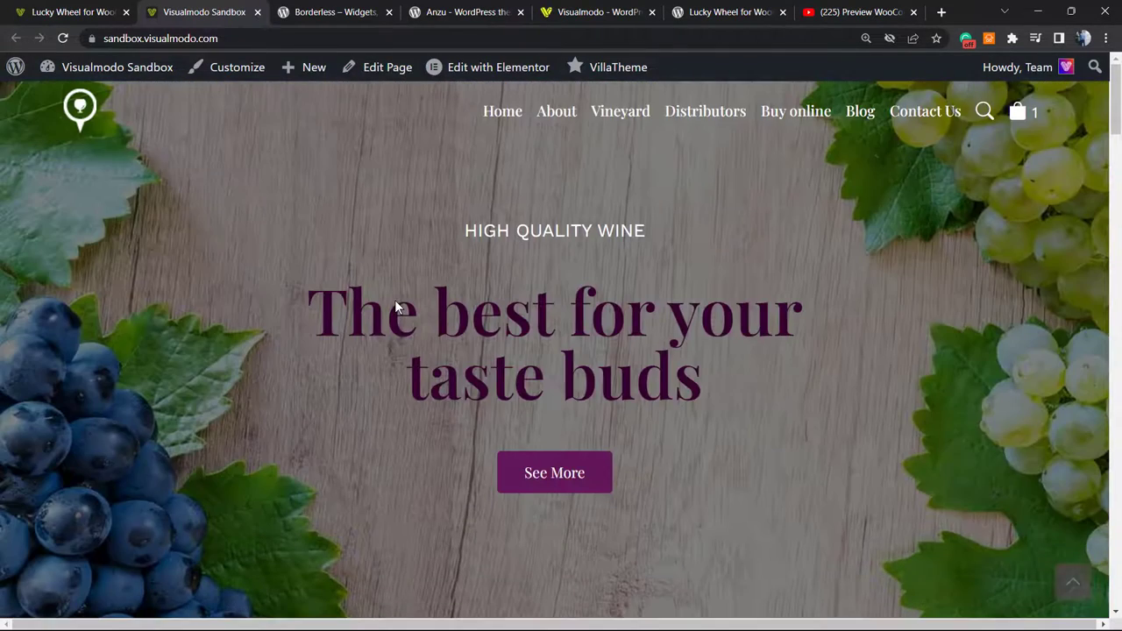
key("F5")
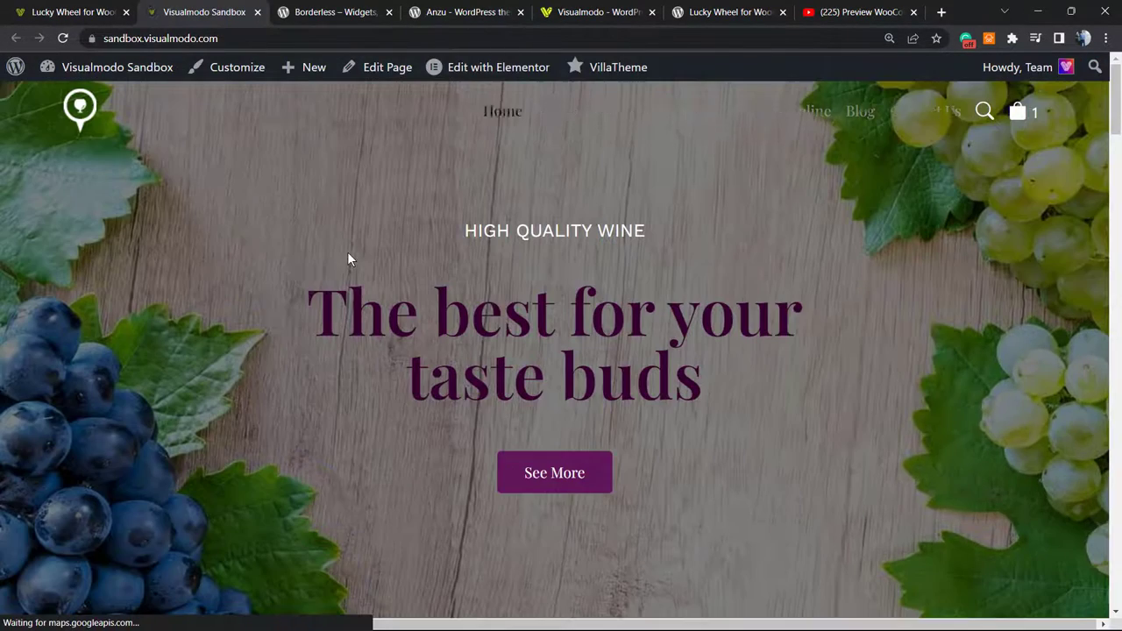
key("F5")
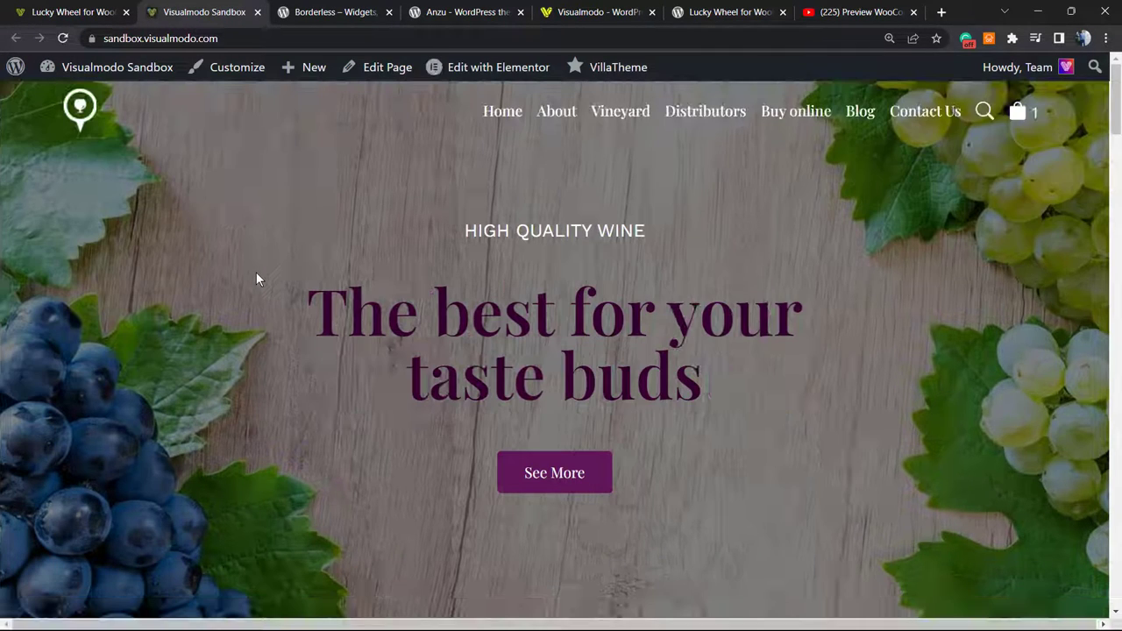
key("ctrl+shift+Tab")
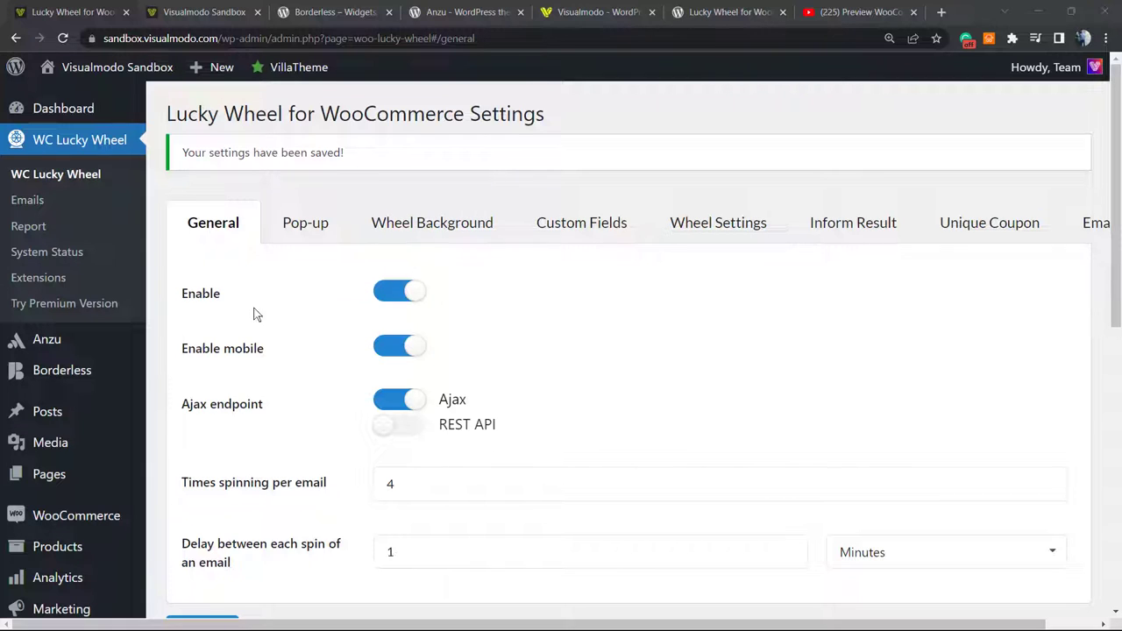
On the Custom Fields tab, turn 'Field name is required' on and back off so the name stays optional.
left_click(555, 235)
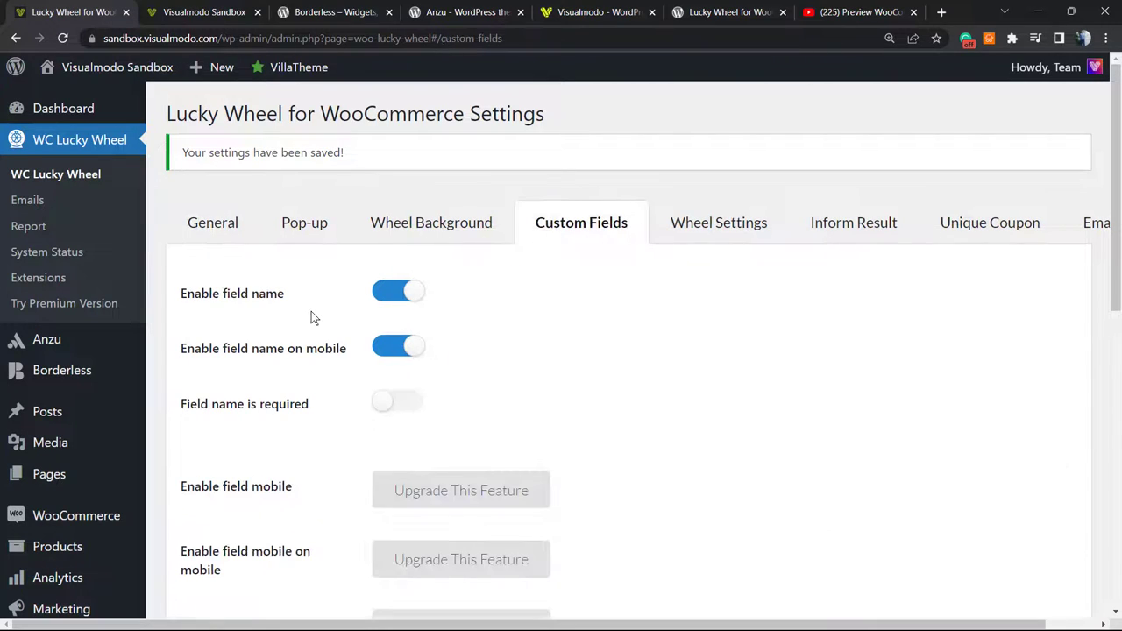
double_click(226, 406)
left_click(253, 412)
left_click_drag(320, 410, 239, 422)
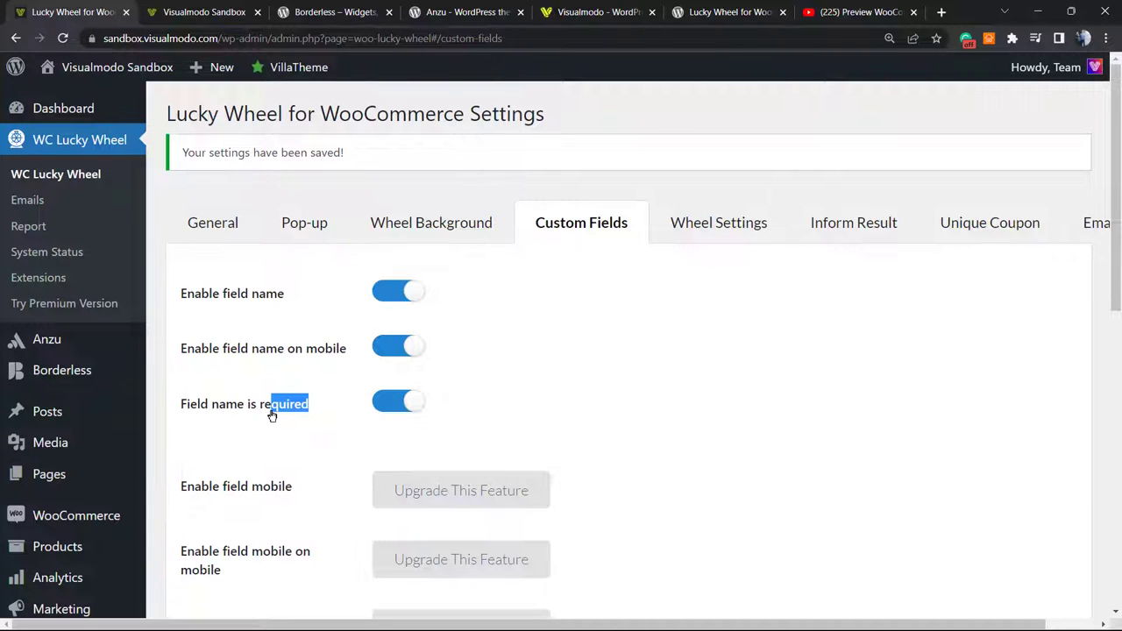
left_click(350, 394)
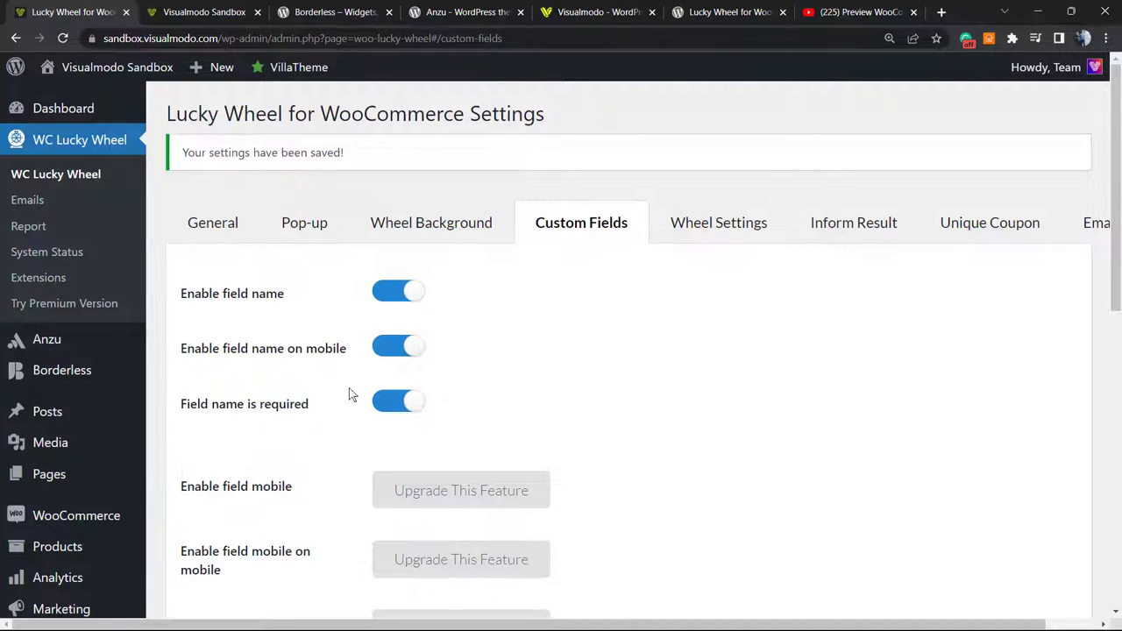
left_click(411, 401)
scroll(435, 395, "down", 3)
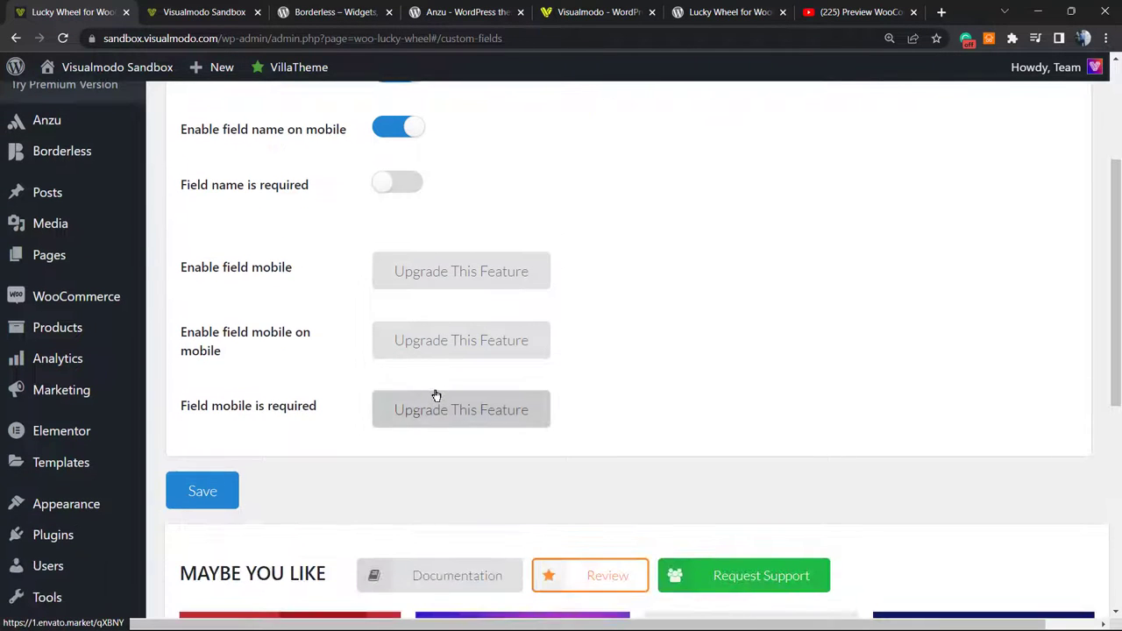
scroll(436, 397, "up", 3)
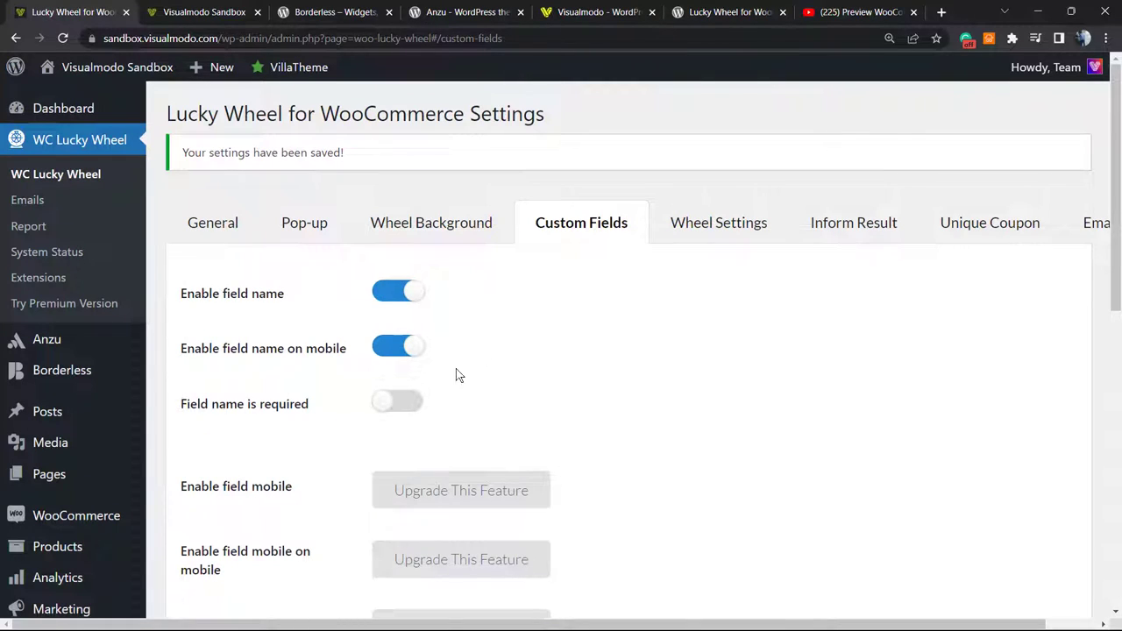
Go to the Wheel Settings tab and scroll down to the wheel display options.
left_click(653, 221)
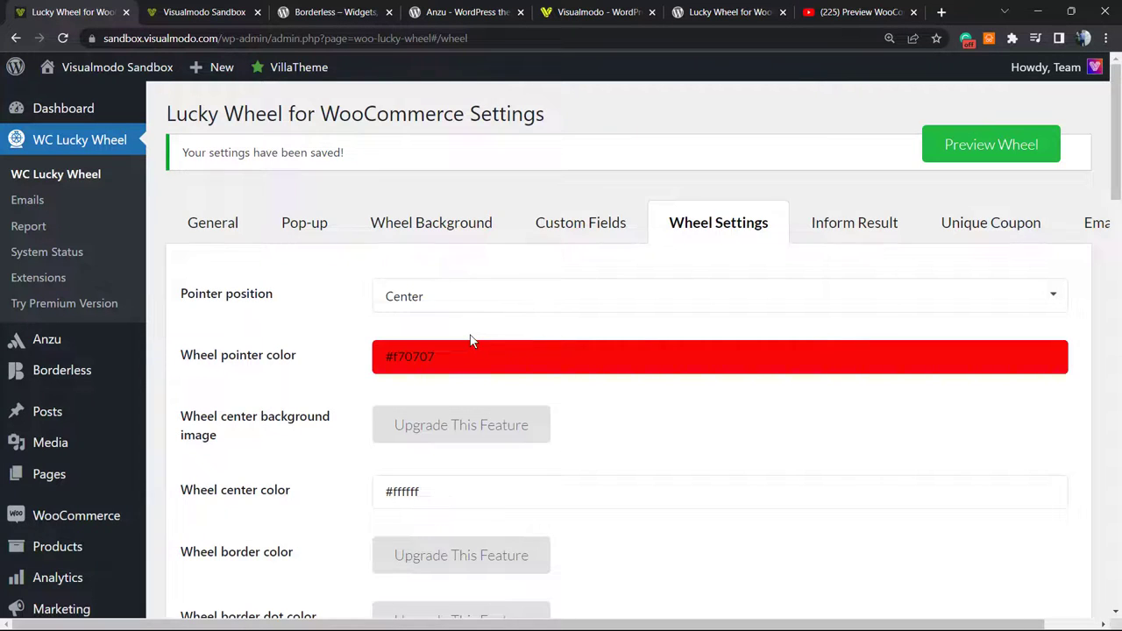
scroll(468, 338, "down", 2)
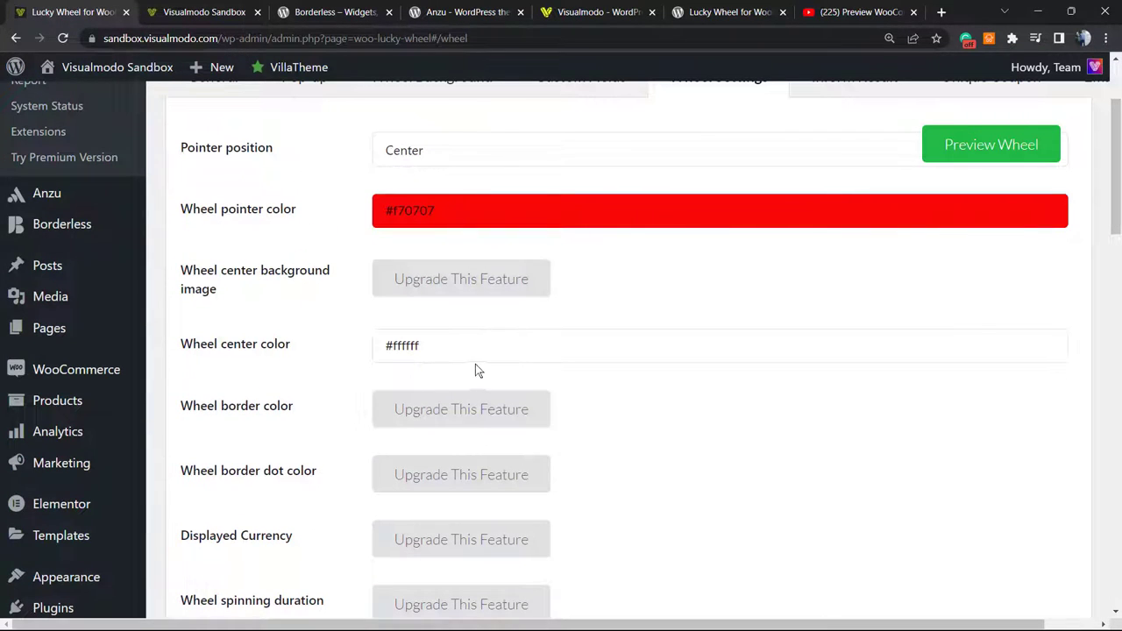
scroll(470, 361, "down", 2)
scroll(466, 359, "down", 1)
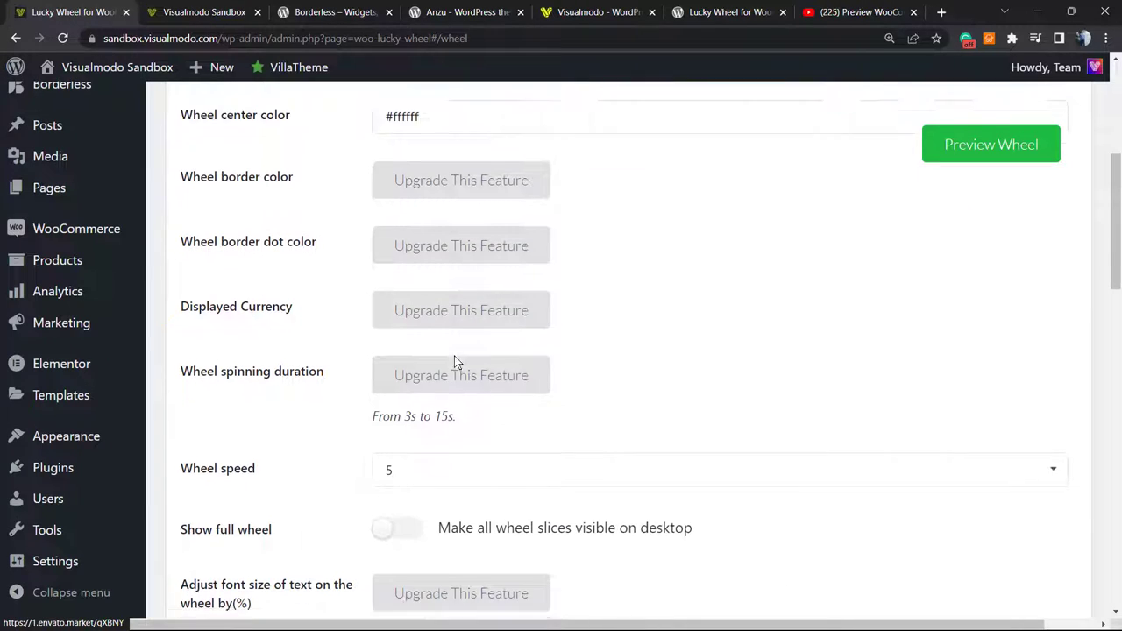
scroll(455, 361, "down", 1)
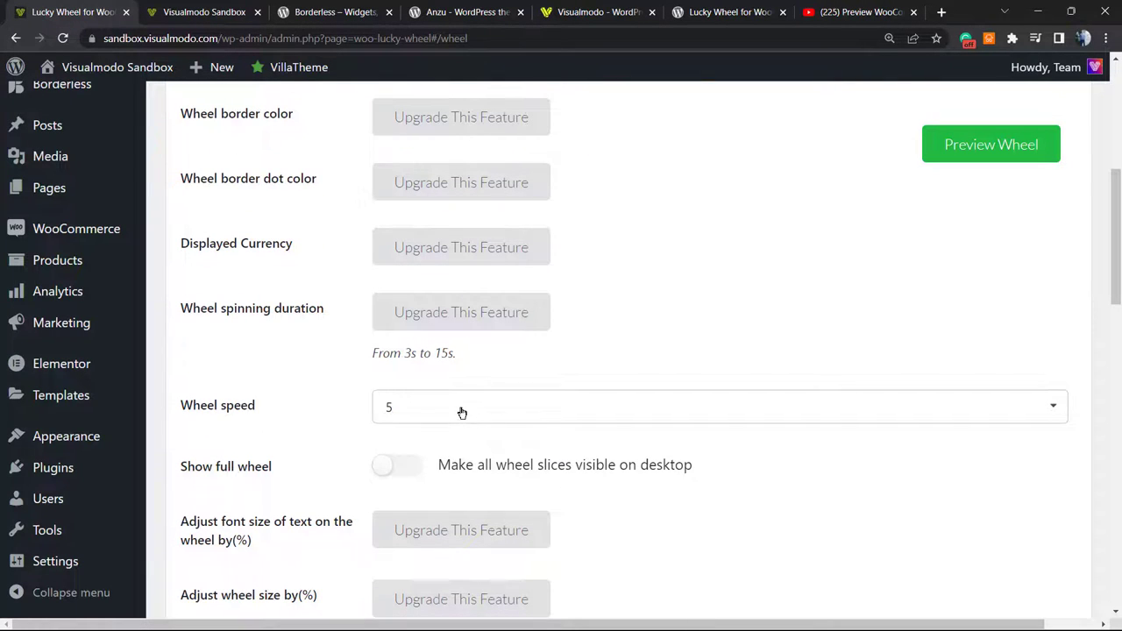
scroll(447, 408, "down", 1)
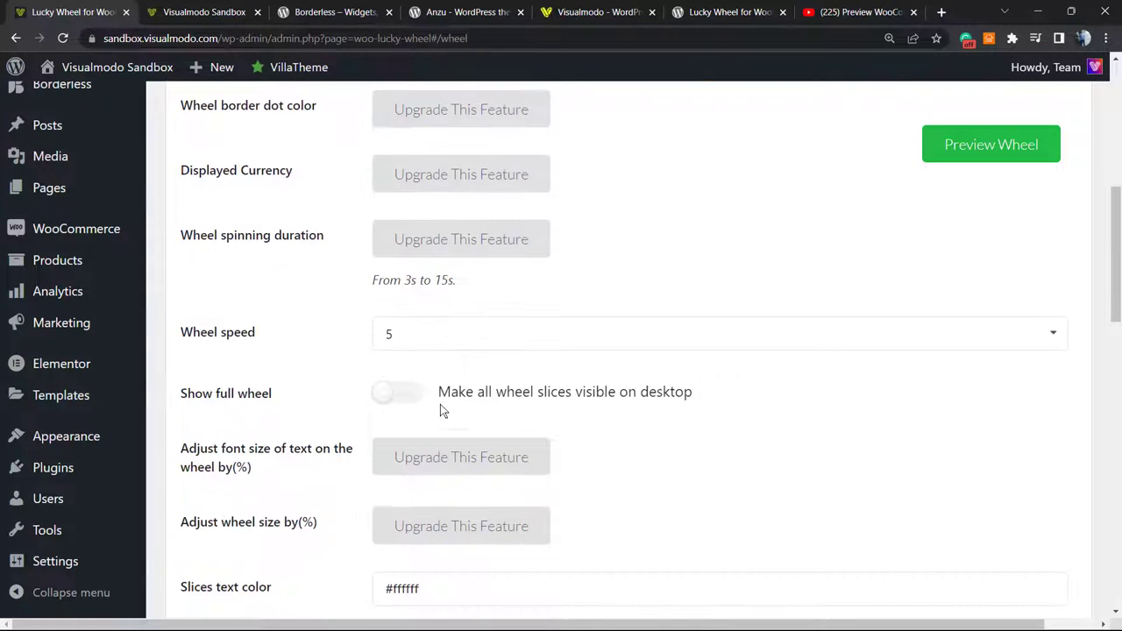
Turn on 'Show full wheel' for desktop and review the slice coupon table.
left_click(394, 396)
scroll(354, 411, "down", 2)
scroll(371, 325, "up", 1)
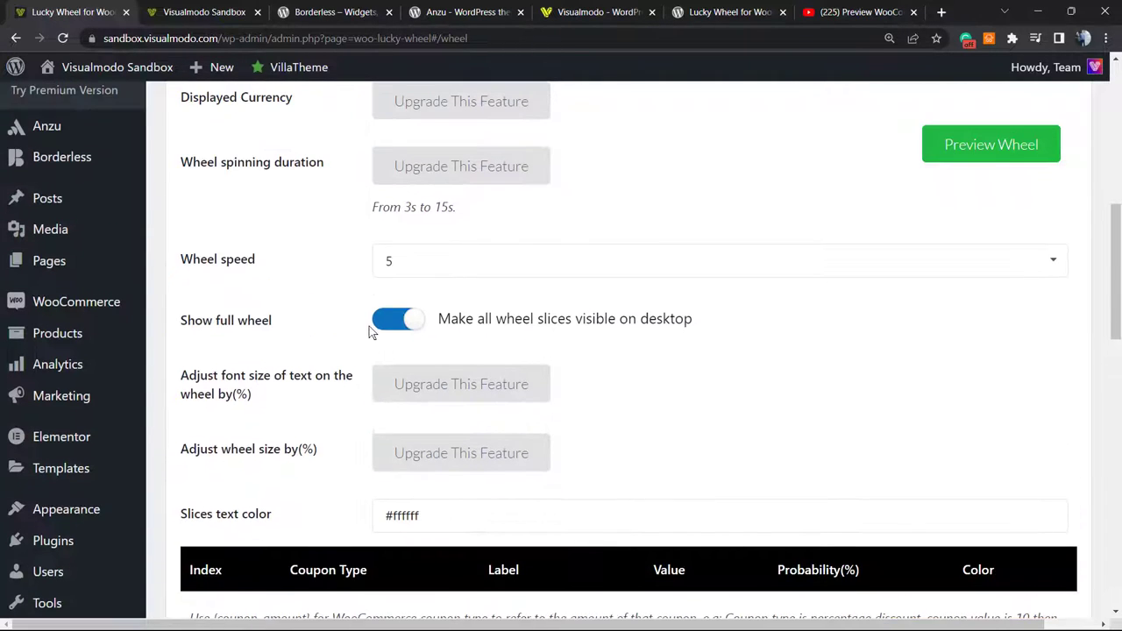
scroll(365, 338, "up", 1)
scroll(359, 345, "down", 3)
scroll(370, 338, "up", 2)
scroll(364, 347, "down", 1)
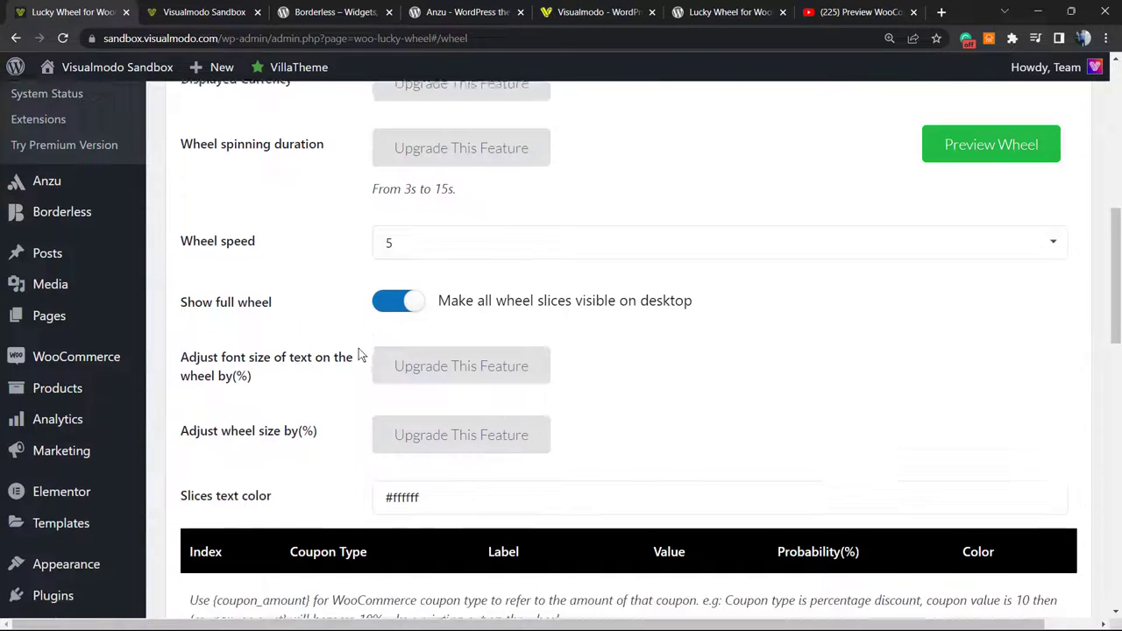
scroll(346, 371, "down", 1)
scroll(346, 377, "up", 1)
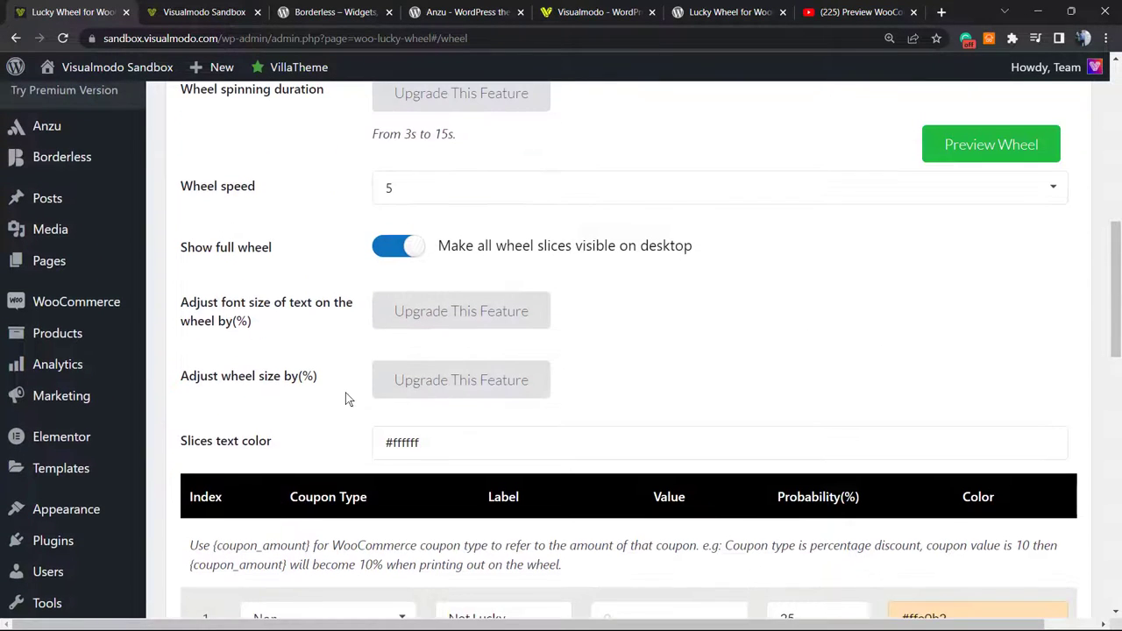
scroll(349, 396, "down", 1)
scroll(334, 369, "down", 1)
scroll(316, 341, "down", 1)
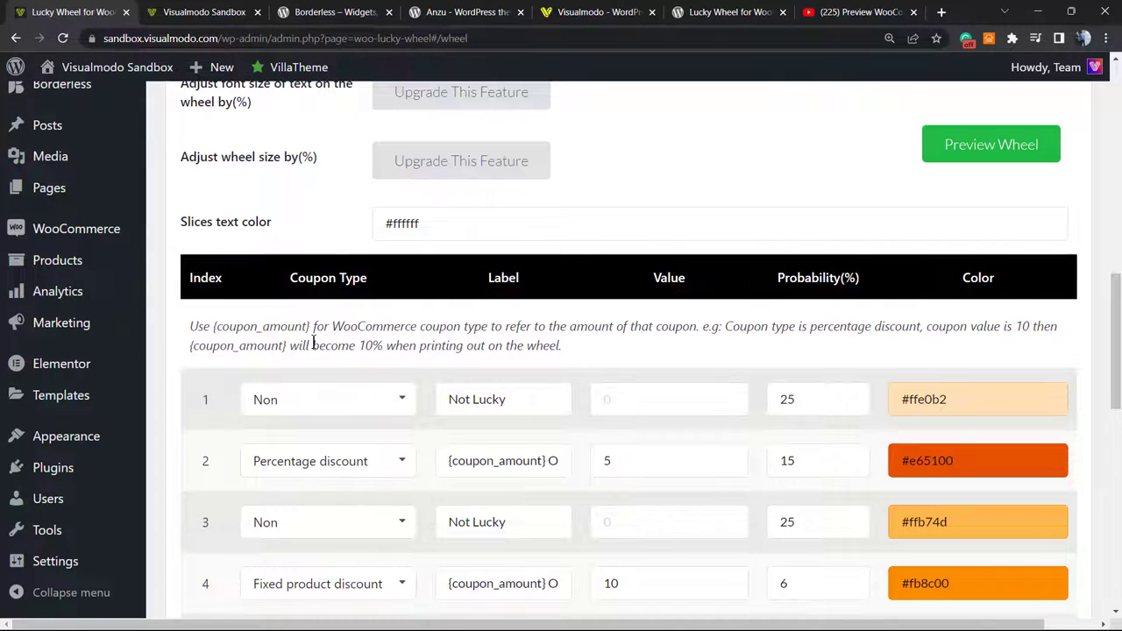
scroll(355, 370, "up", 1)
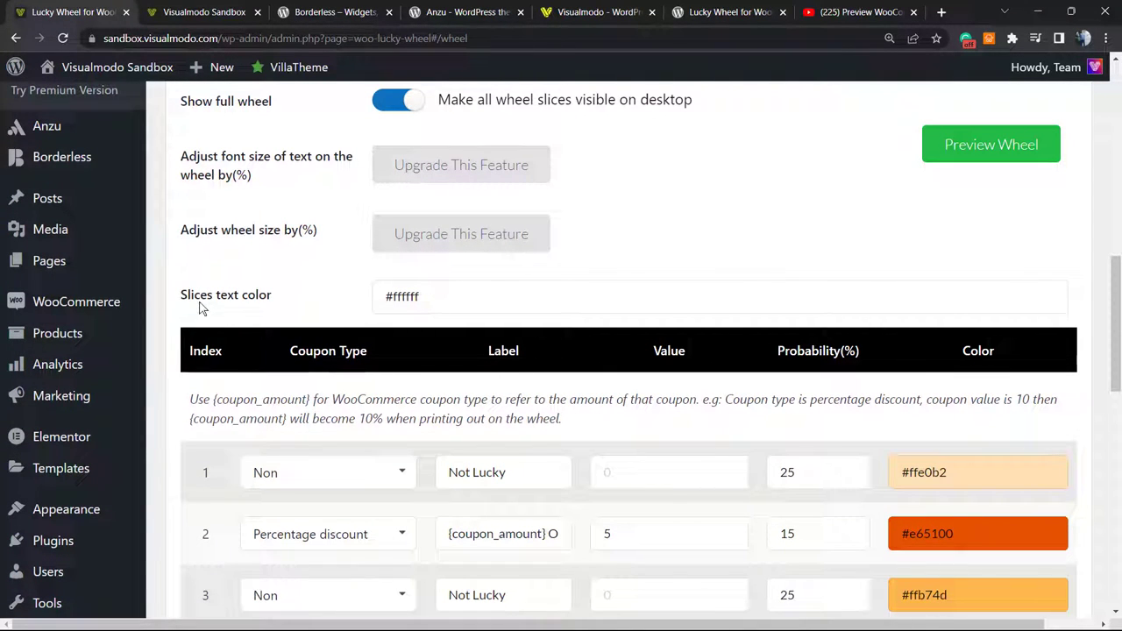
scroll(426, 326, "down", 1)
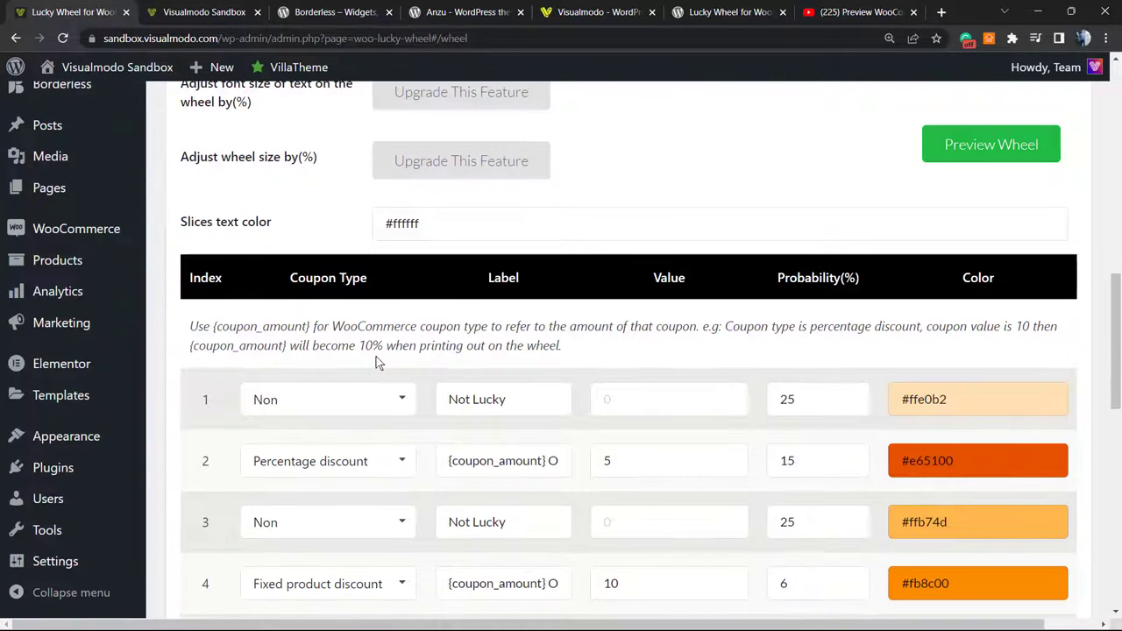
scroll(735, 311, "down", 2)
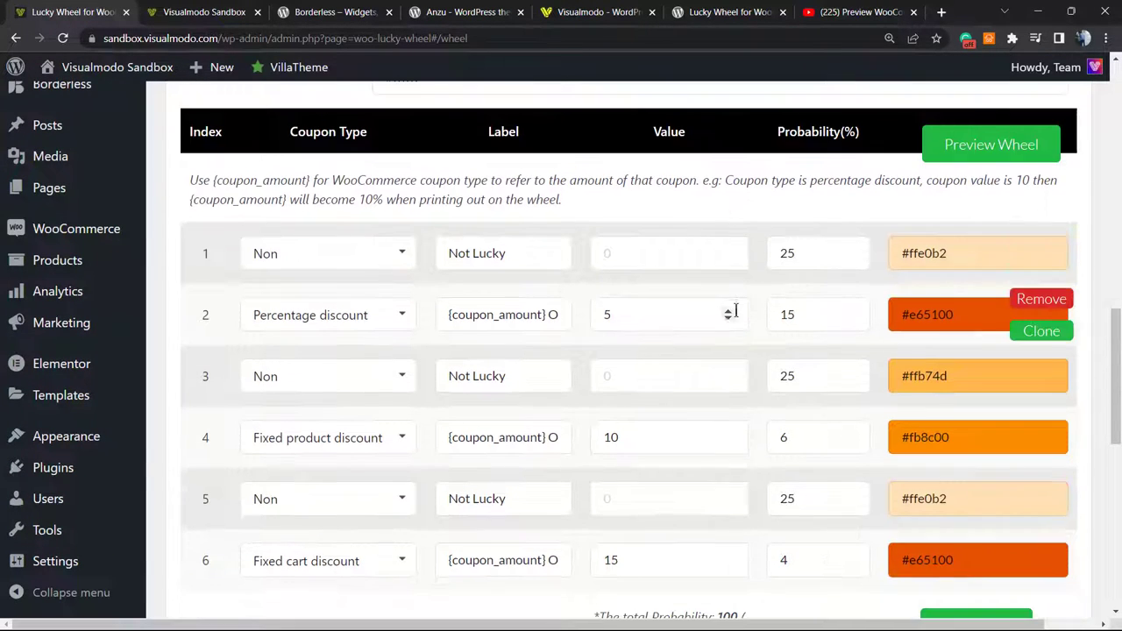
scroll(657, 316, "down", 2)
scroll(652, 323, "down", 3)
scroll(651, 323, "up", 4)
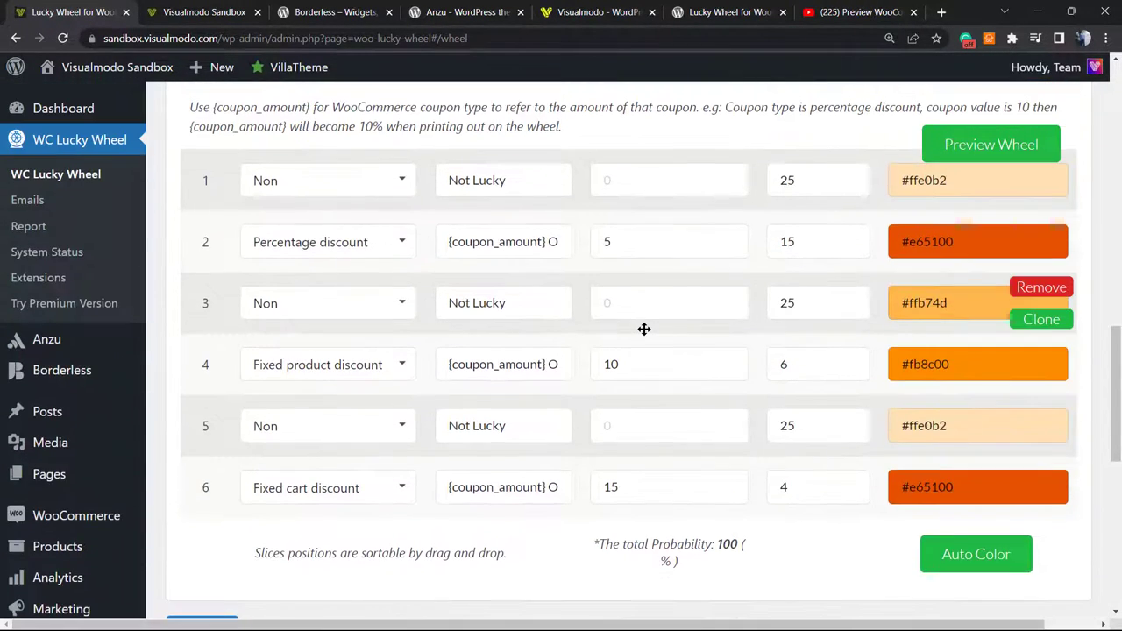
scroll(363, 424, "up", 2)
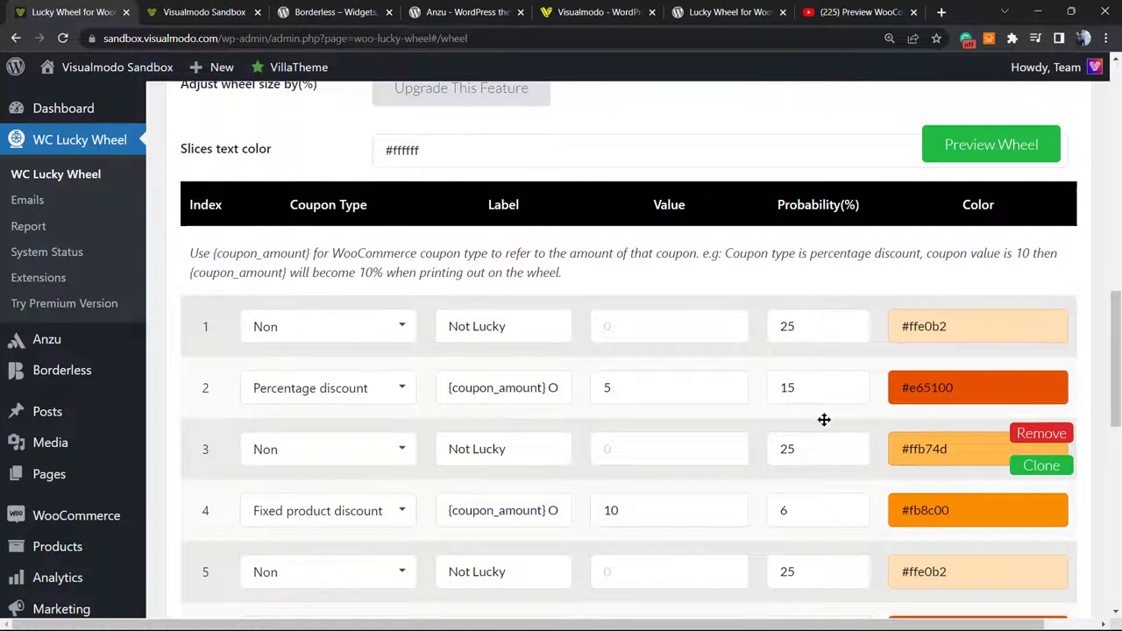
scroll(664, 258, "down", 1)
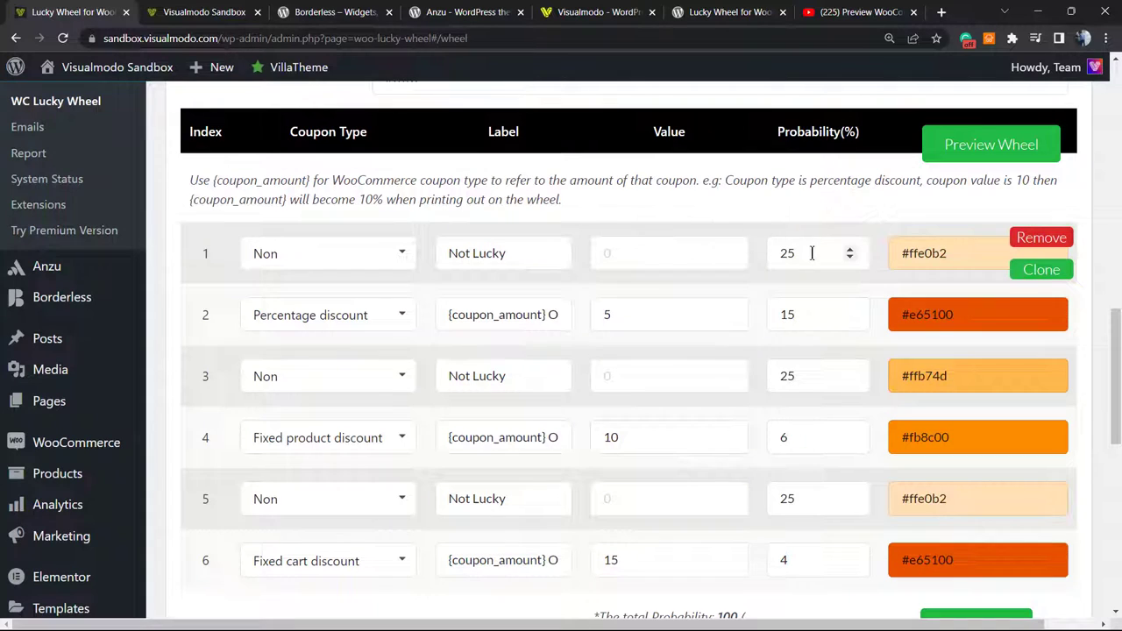
scroll(591, 368, "down", 2)
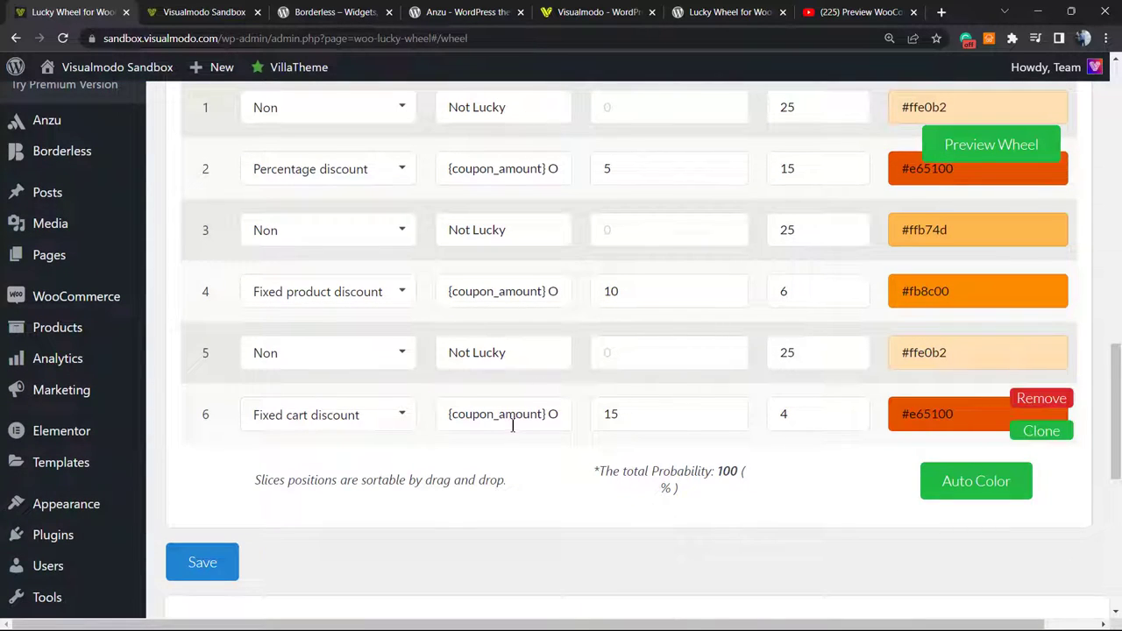
scroll(500, 434, "up", 1)
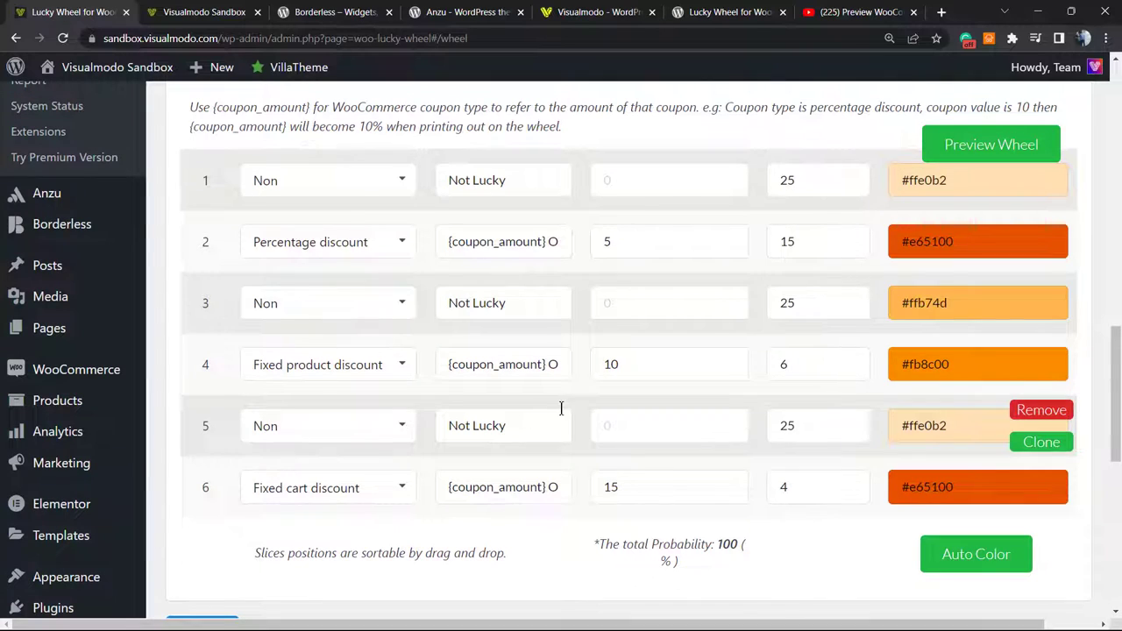
scroll(561, 427, "down", 3)
scroll(550, 439, "up", 1)
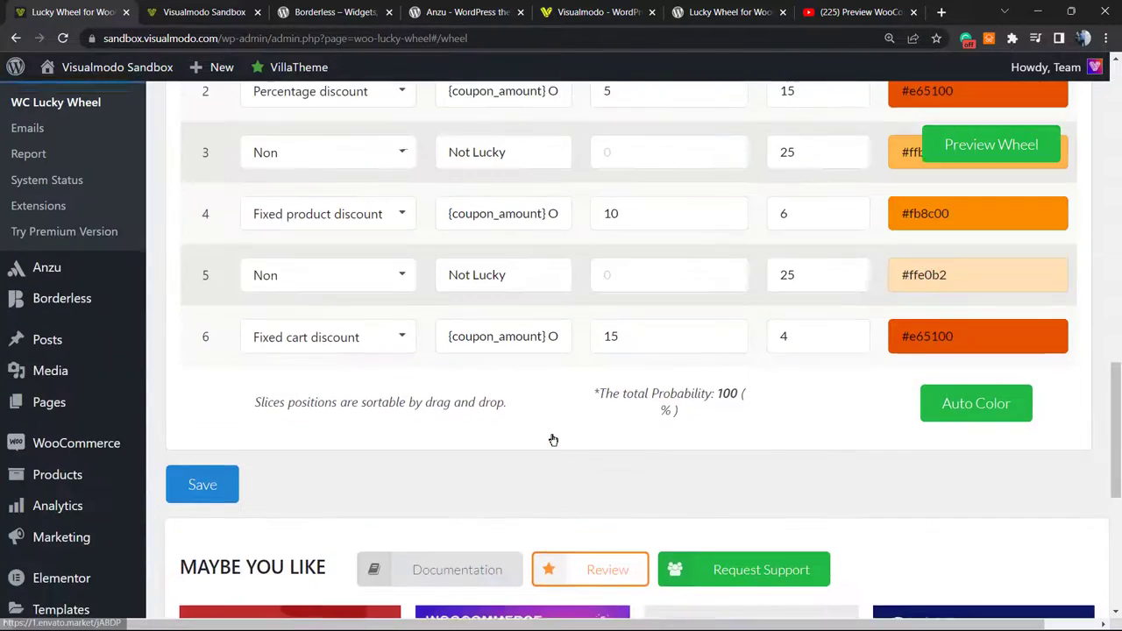
scroll(551, 435, "up", 4)
scroll(550, 436, "up", 1)
scroll(546, 441, "down", 2)
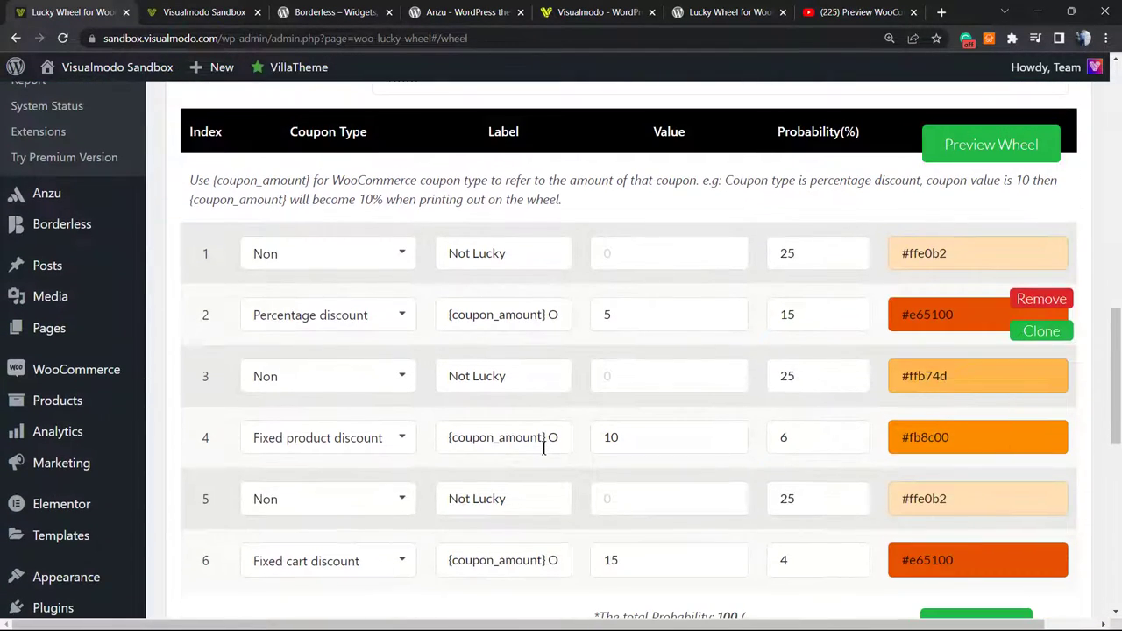
scroll(552, 437, "down", 2)
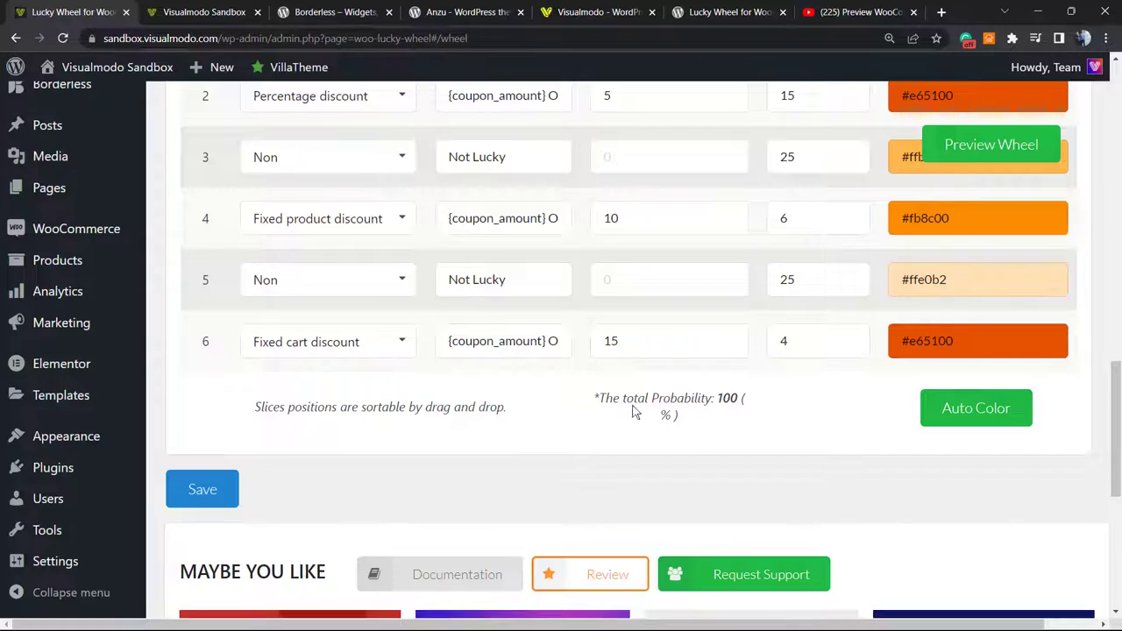
scroll(601, 401, "up", 3)
scroll(581, 421, "down", 1)
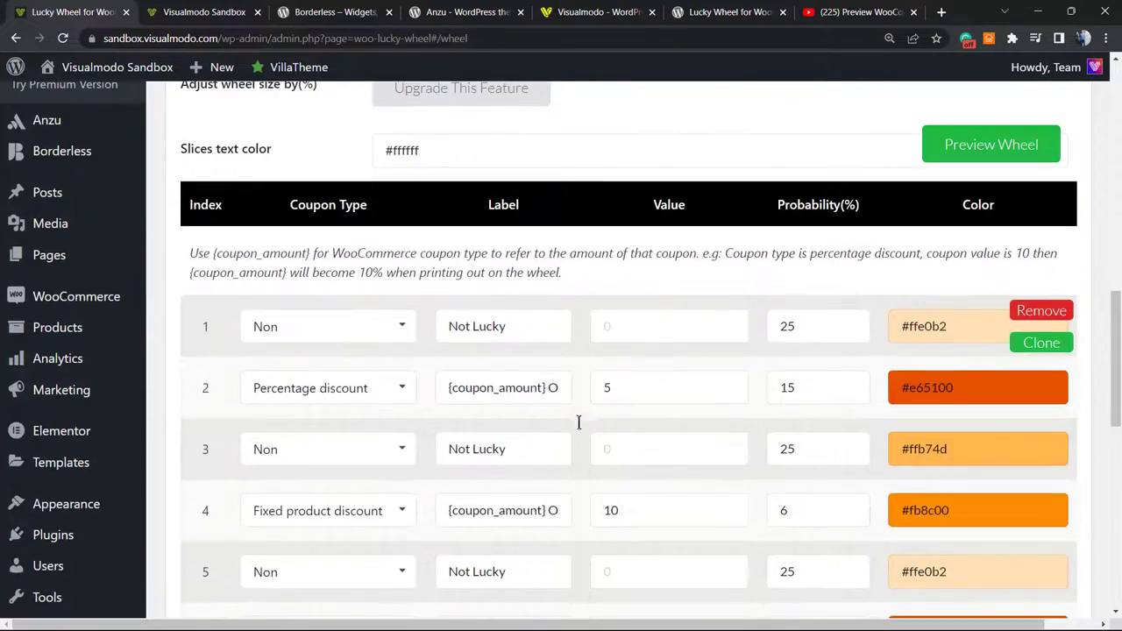
scroll(570, 425, "down", 2)
scroll(553, 432, "up", 1)
scroll(553, 433, "up", 5)
scroll(556, 430, "down", 3)
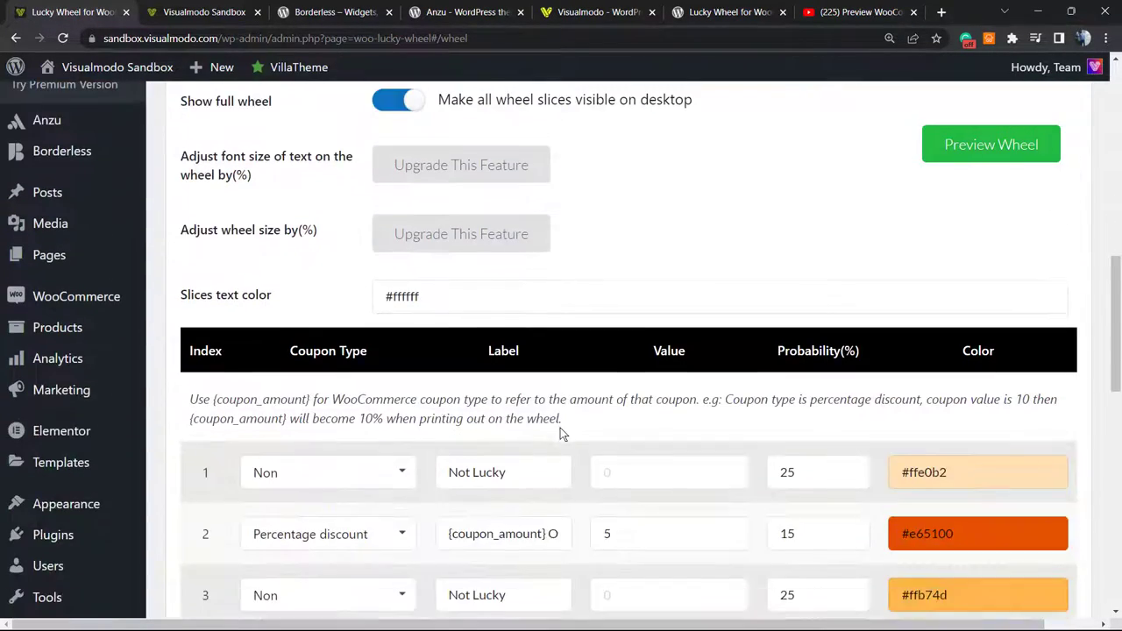
scroll(556, 428, "down", 3)
scroll(569, 419, "down", 1)
scroll(578, 413, "up", 3)
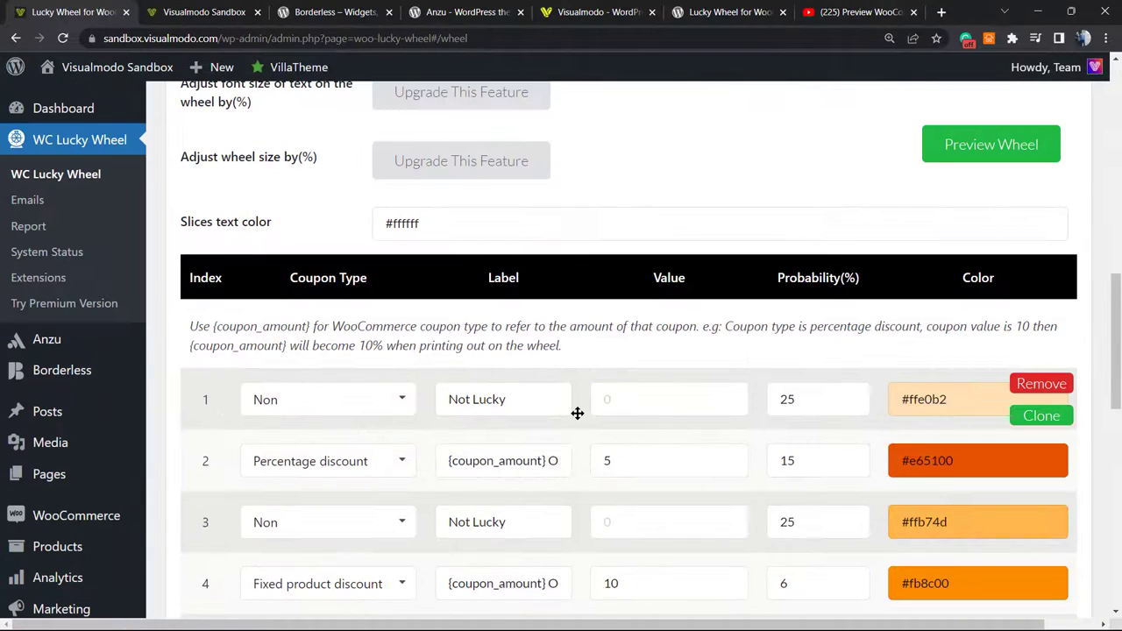
scroll(577, 413, "up", 3)
scroll(578, 413, "up", 9)
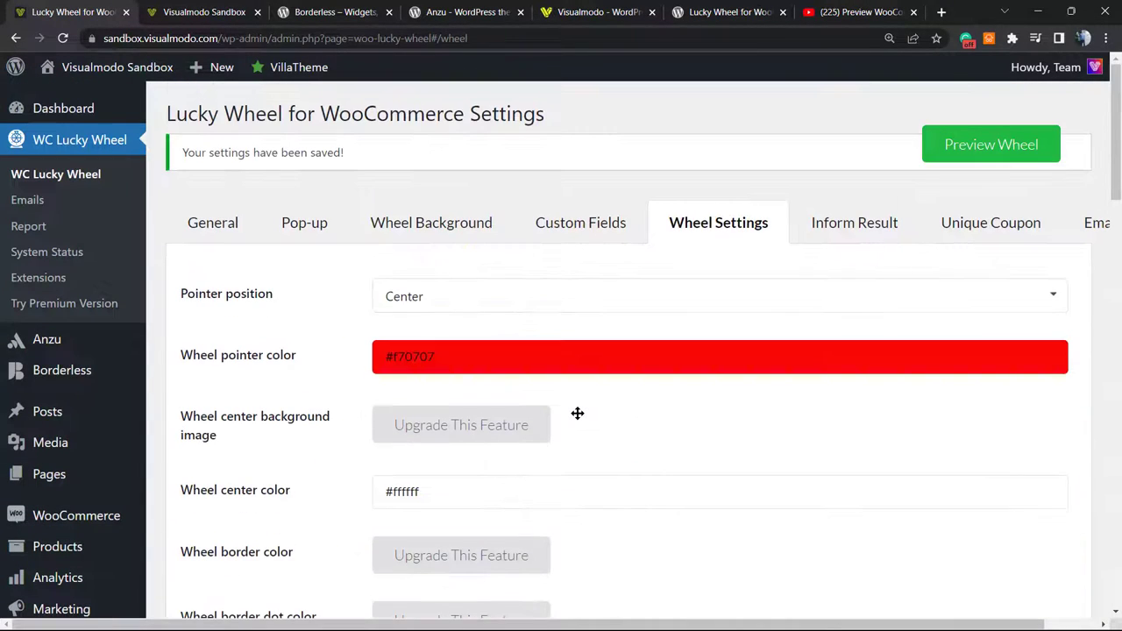
Review the Inform Result email subject, heading and the won-coupon paragraph in the email body.
left_click(828, 235)
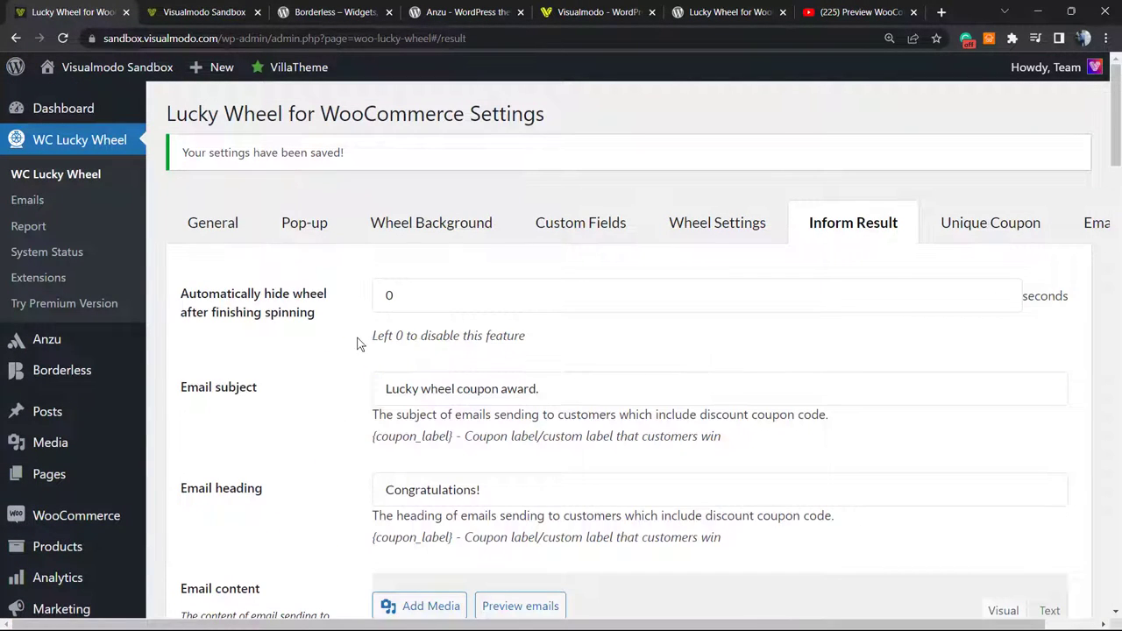
scroll(358, 344, "down", 4)
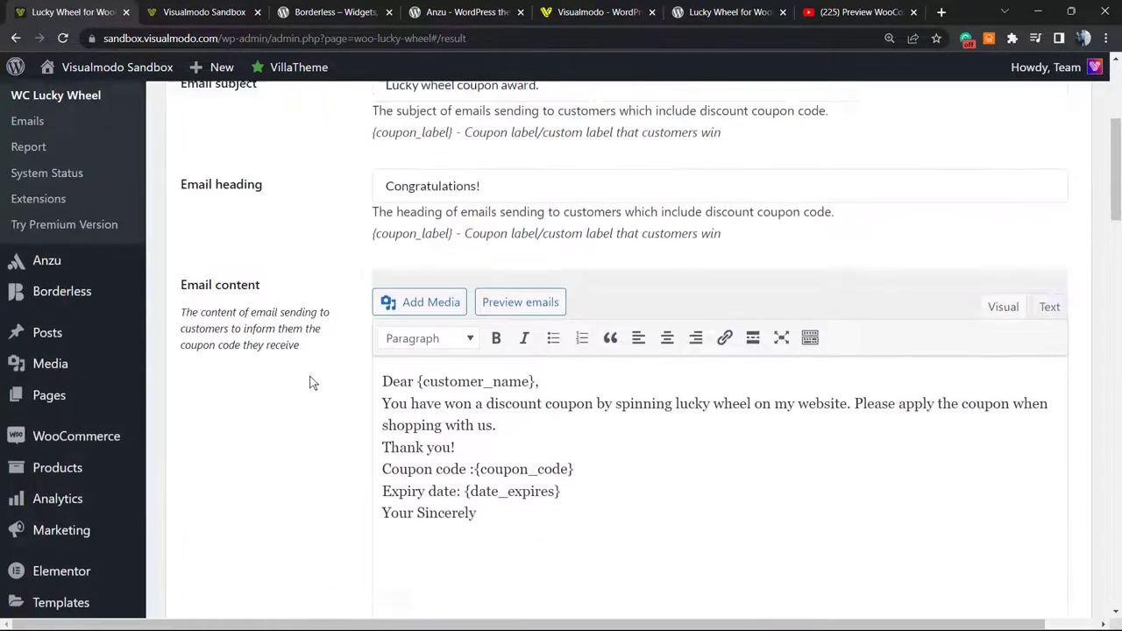
scroll(314, 382, "up", 2)
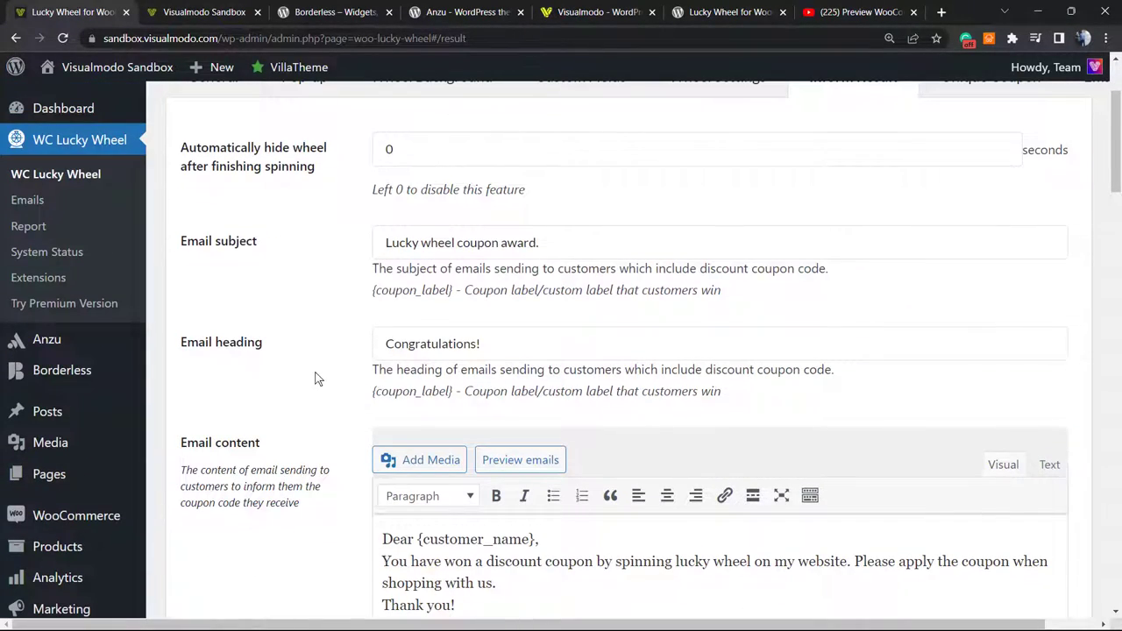
scroll(317, 379, "down", 3)
scroll(339, 371, "up", 2)
scroll(514, 265, "down", 2)
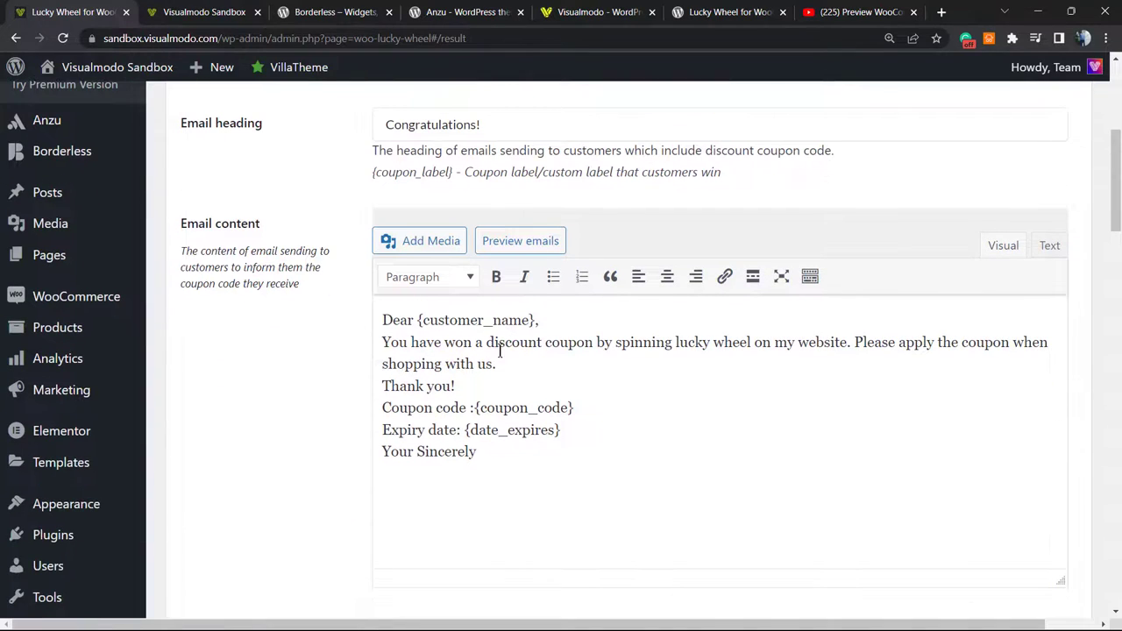
left_click_drag(543, 461, 339, 303)
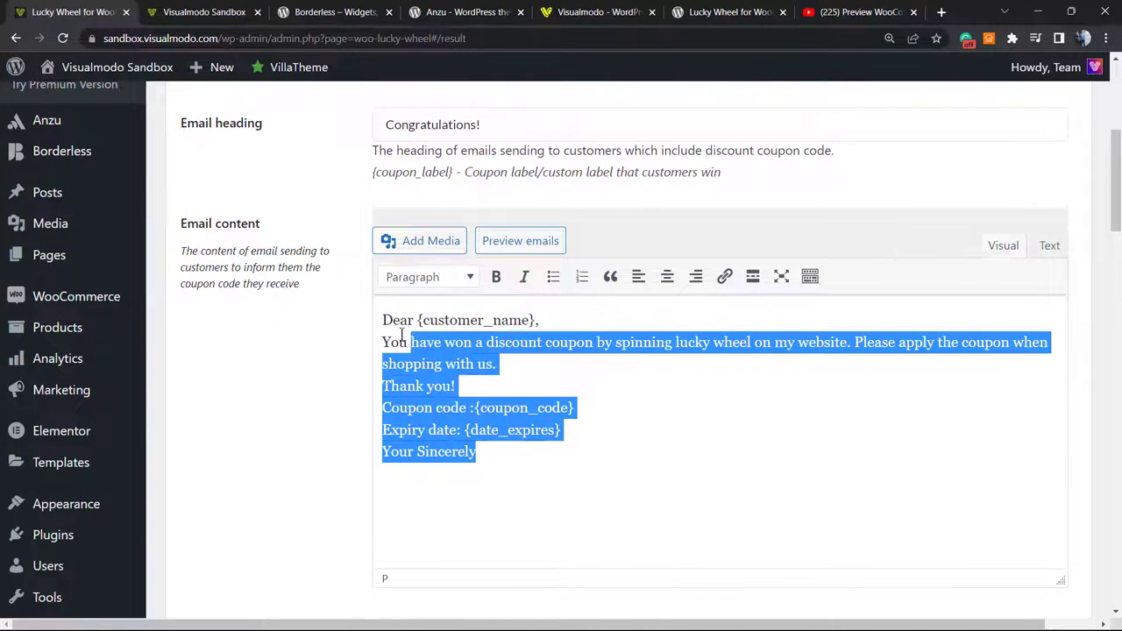
left_click(495, 416)
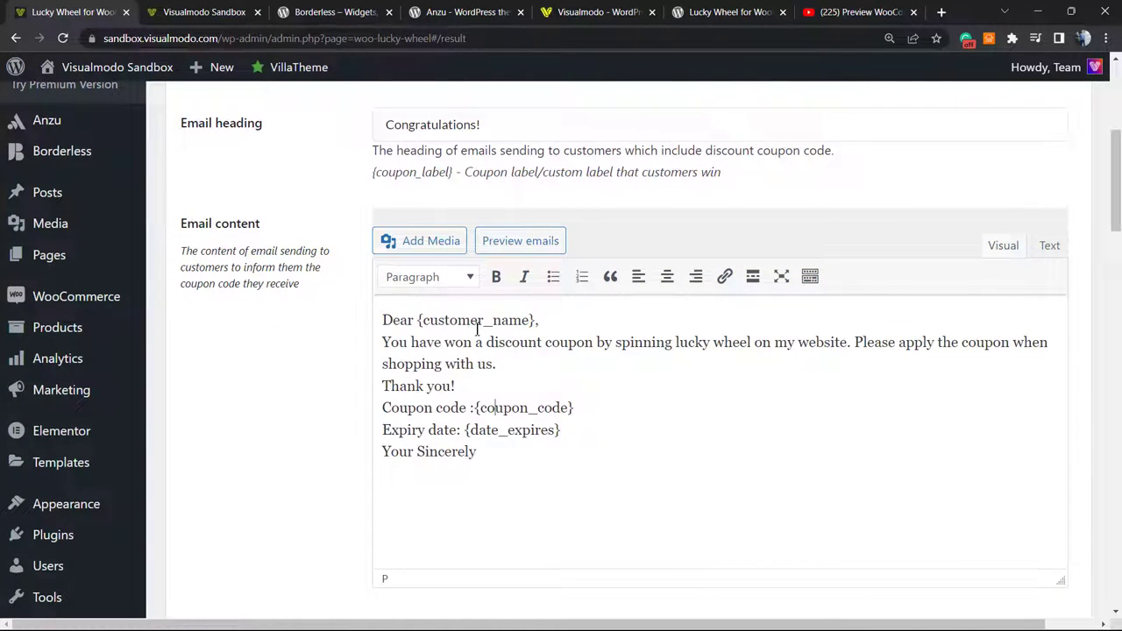
triple_click(394, 358)
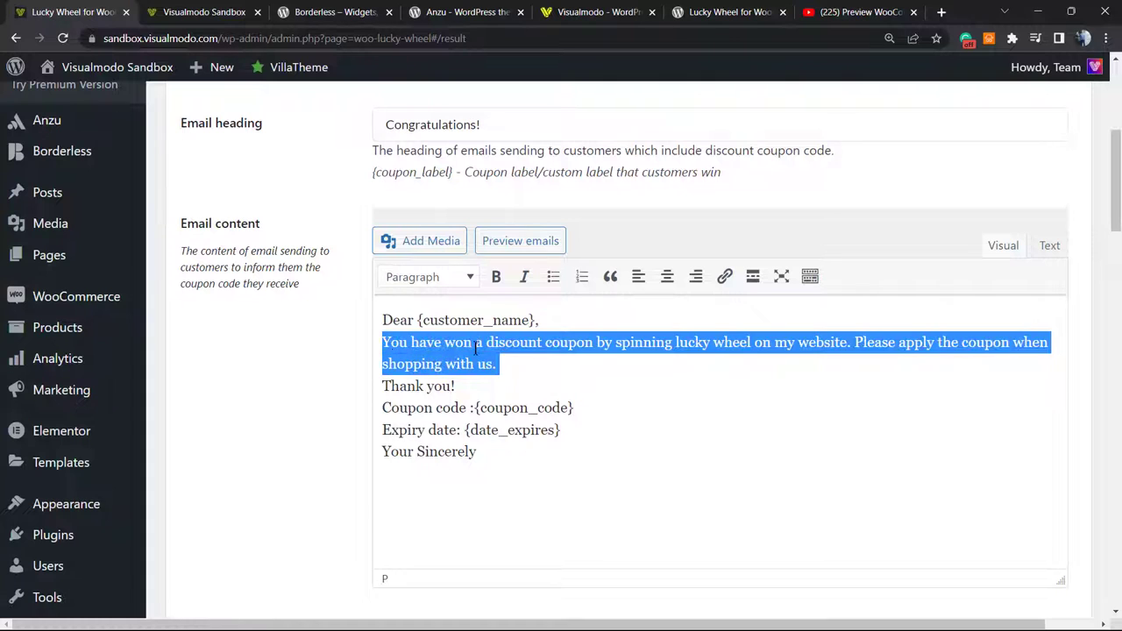
Check the frontend win and not-lucky messages, then return to the top of the settings.
scroll(472, 360, "down", 3)
scroll(456, 373, "down", 3)
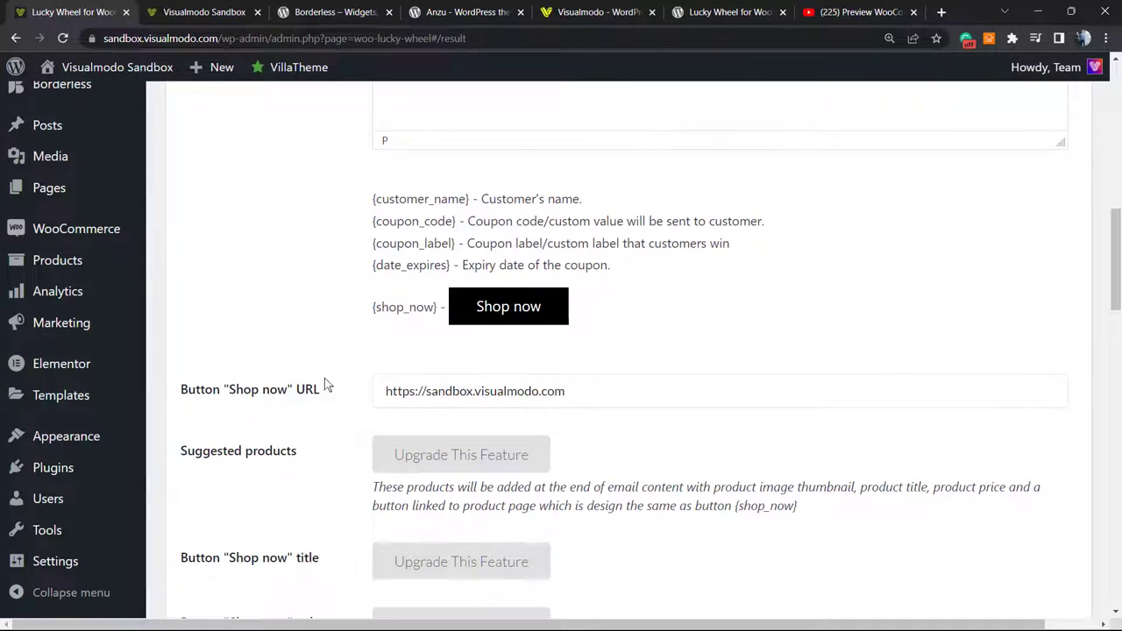
scroll(316, 386, "down", 1)
scroll(308, 396, "down", 4)
scroll(308, 401, "down", 1)
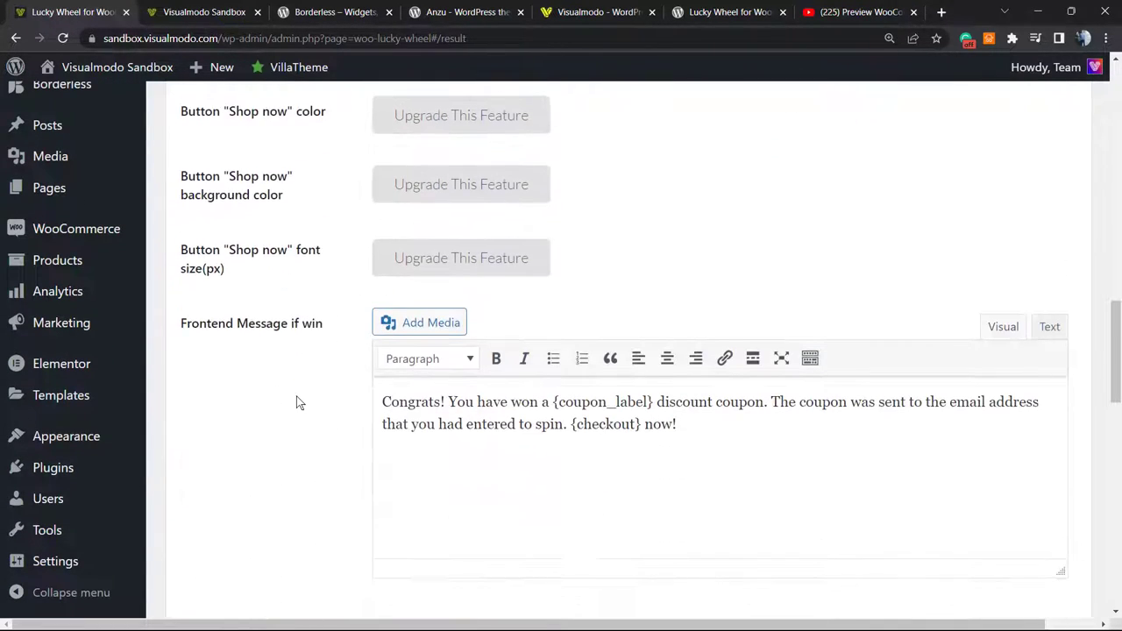
scroll(295, 400, "down", 1)
triple_click(497, 338)
scroll(491, 342, "down", 1)
scroll(377, 348, "down", 4)
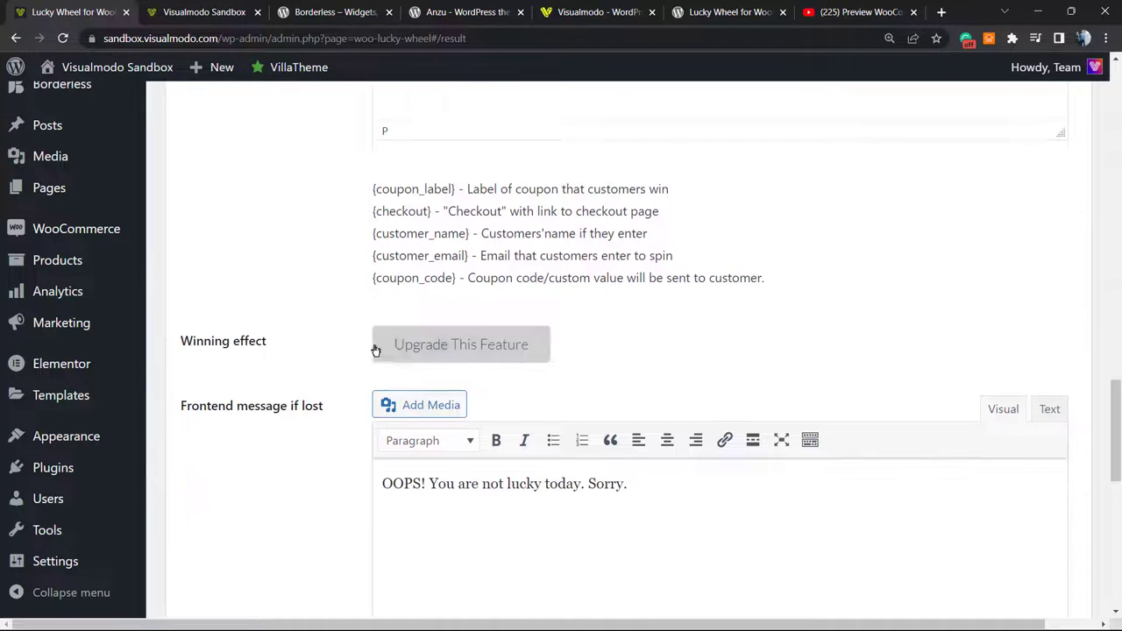
scroll(306, 446, "down", 1)
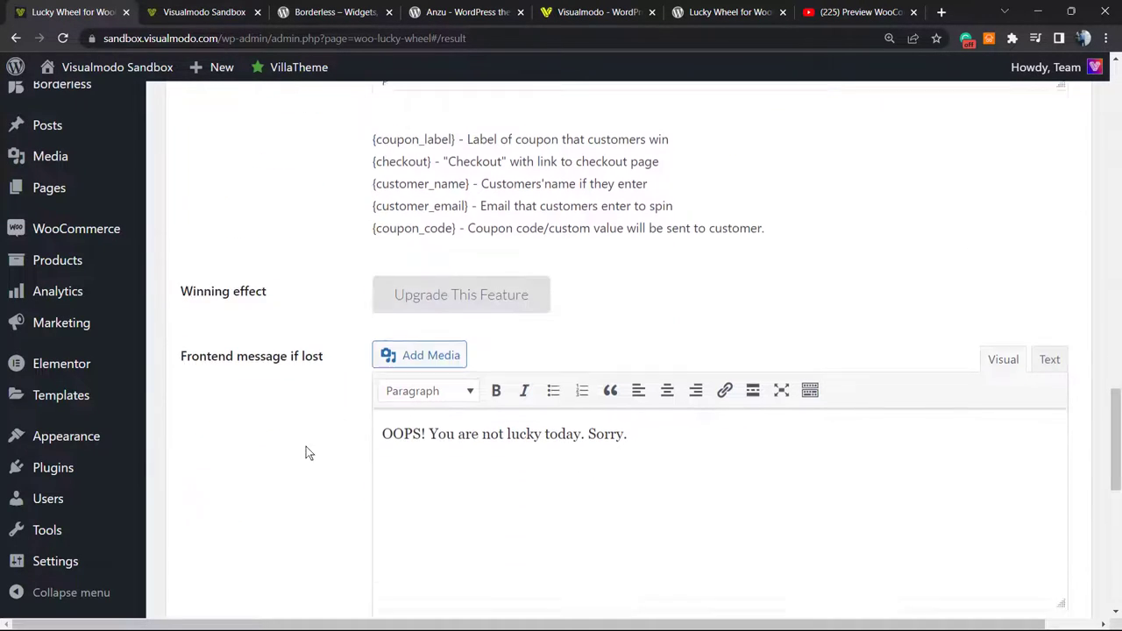
triple_click(453, 414)
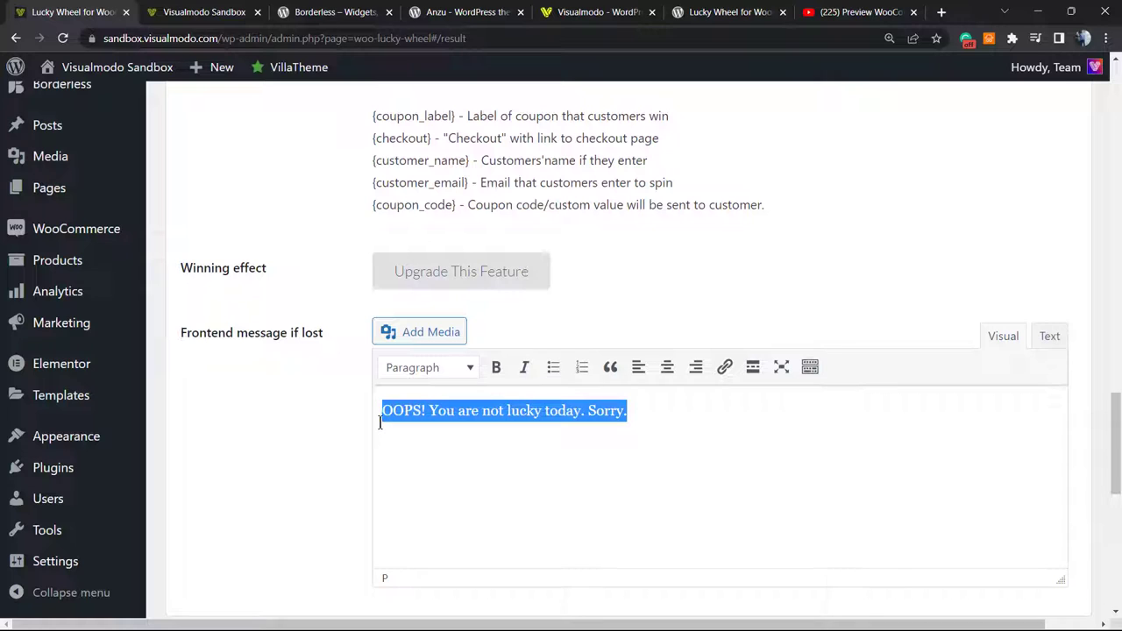
scroll(386, 418, "down", 3)
scroll(414, 424, "up", 1)
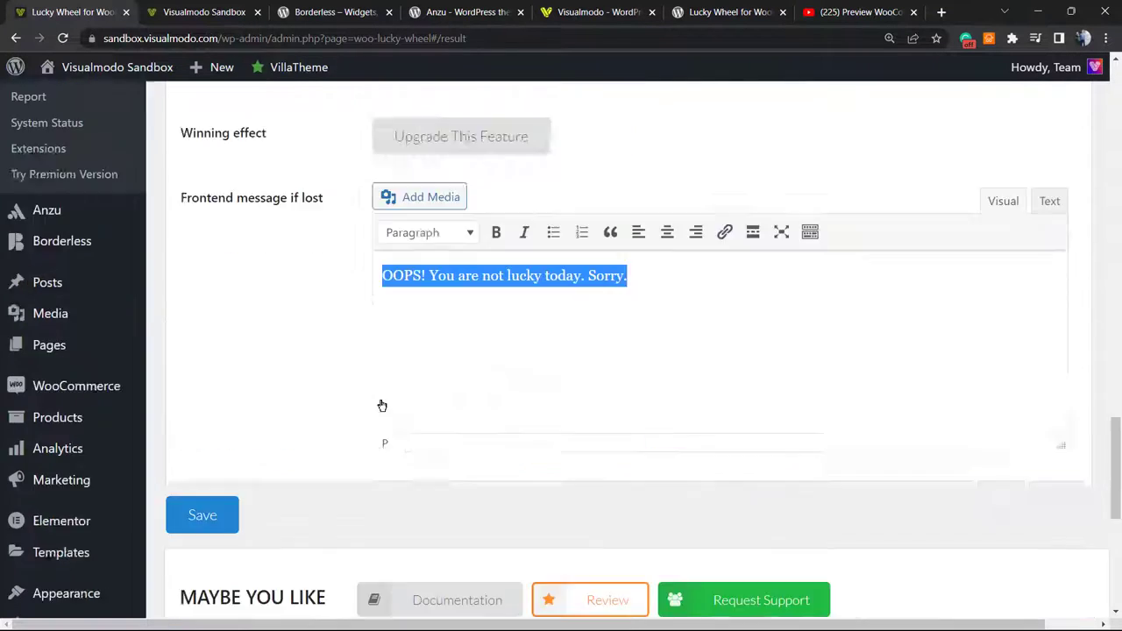
scroll(380, 406, "up", 10)
scroll(380, 406, "up", 10)
scroll(589, 340, "up", 1)
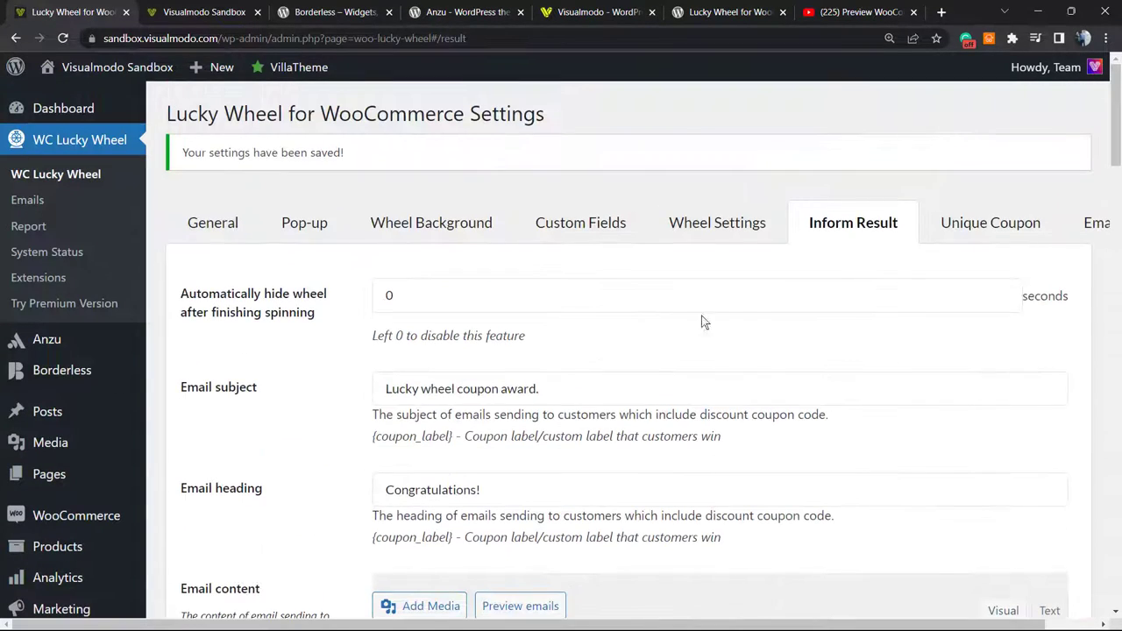
Zoom out to review Unique Coupon free shipping, time to live, spending and usage limits, then go to Email API.
left_click(964, 230)
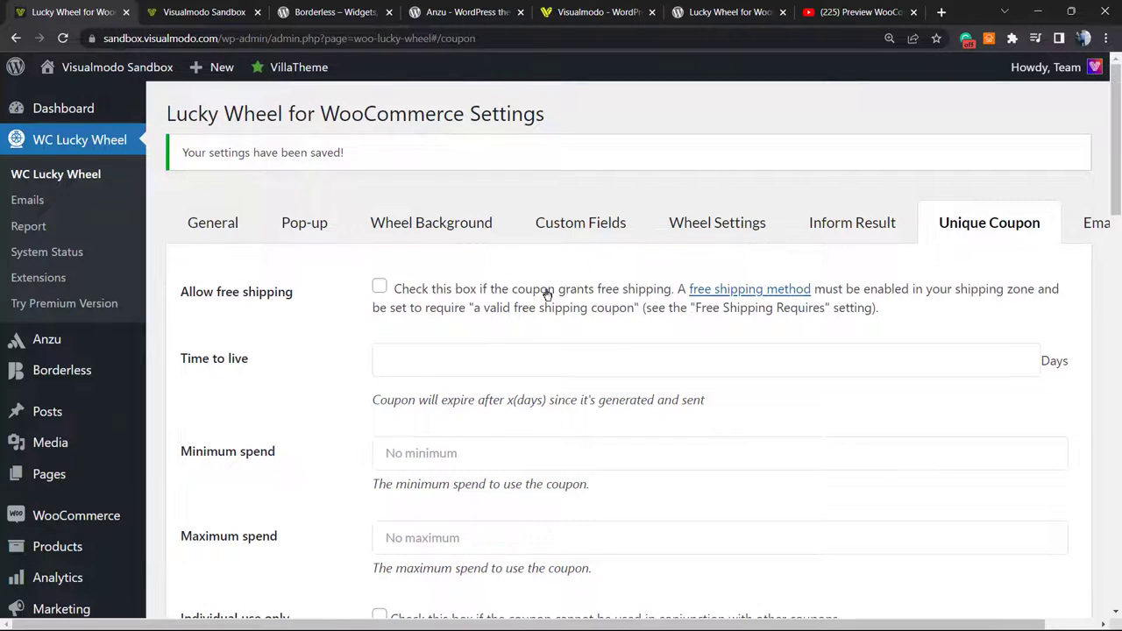
key("ctrl+minus")
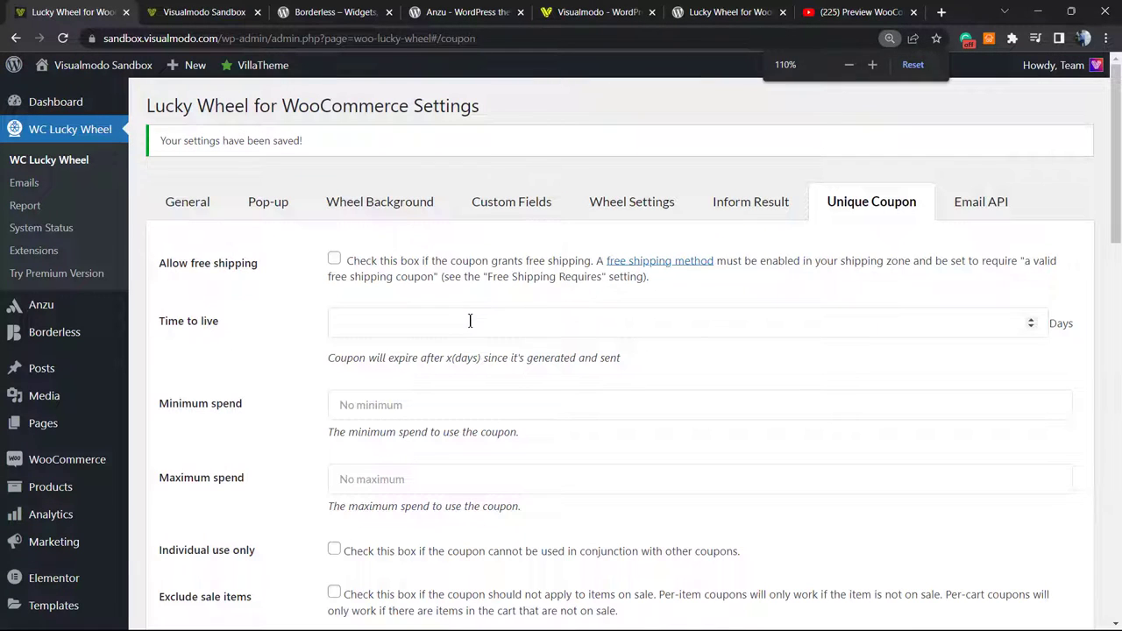
scroll(399, 313, "down", 1)
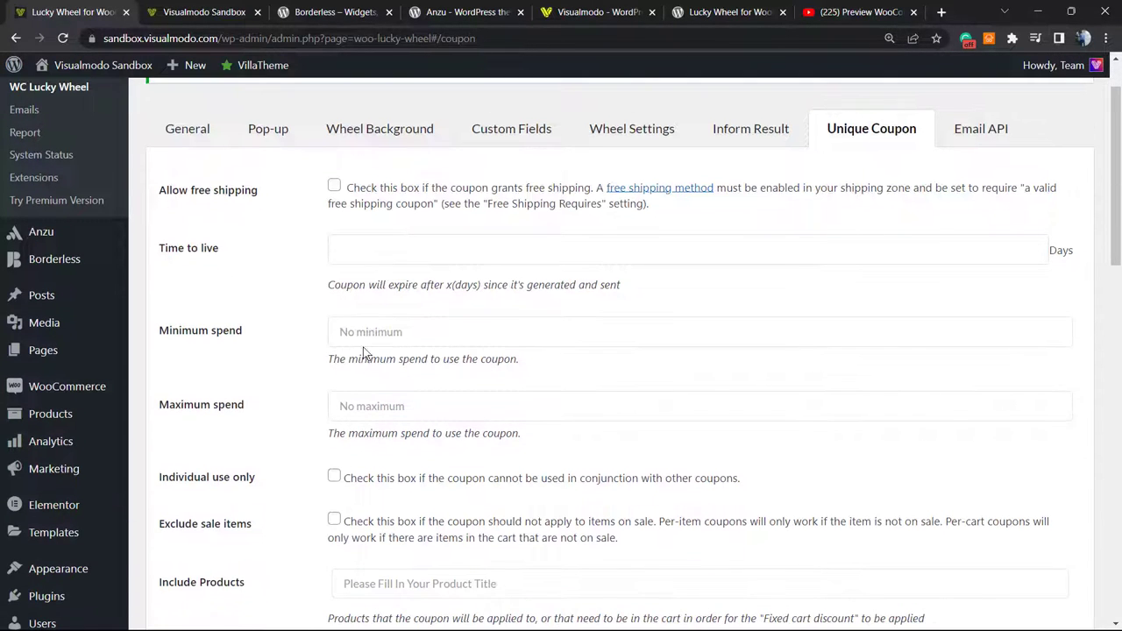
scroll(363, 391, "down", 1)
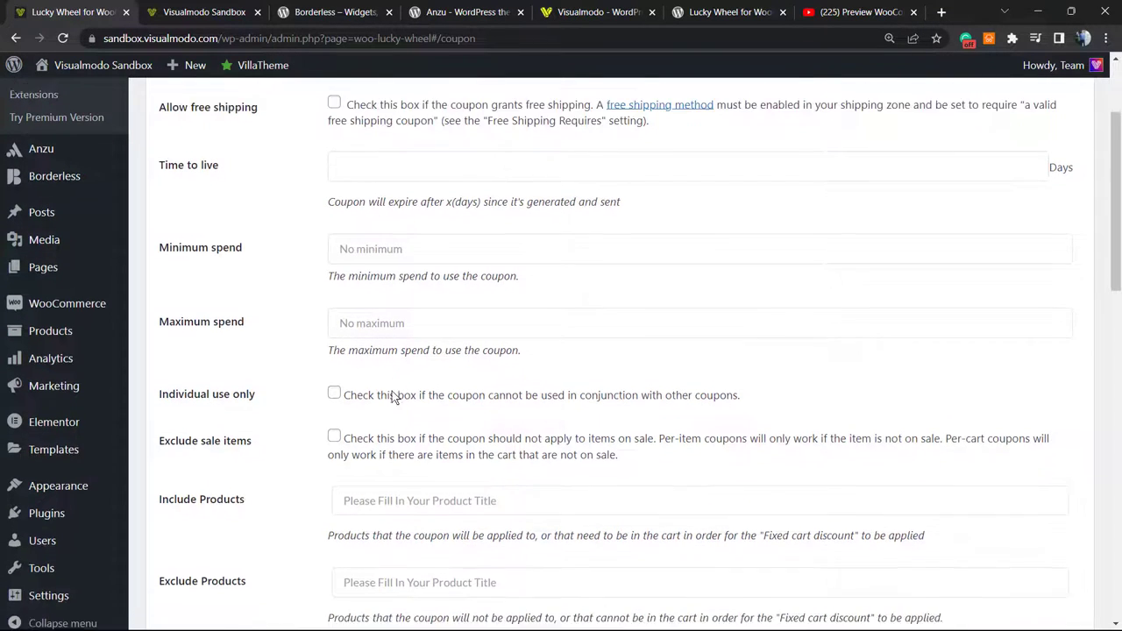
scroll(390, 390, "down", 1)
scroll(381, 382, "up", 3)
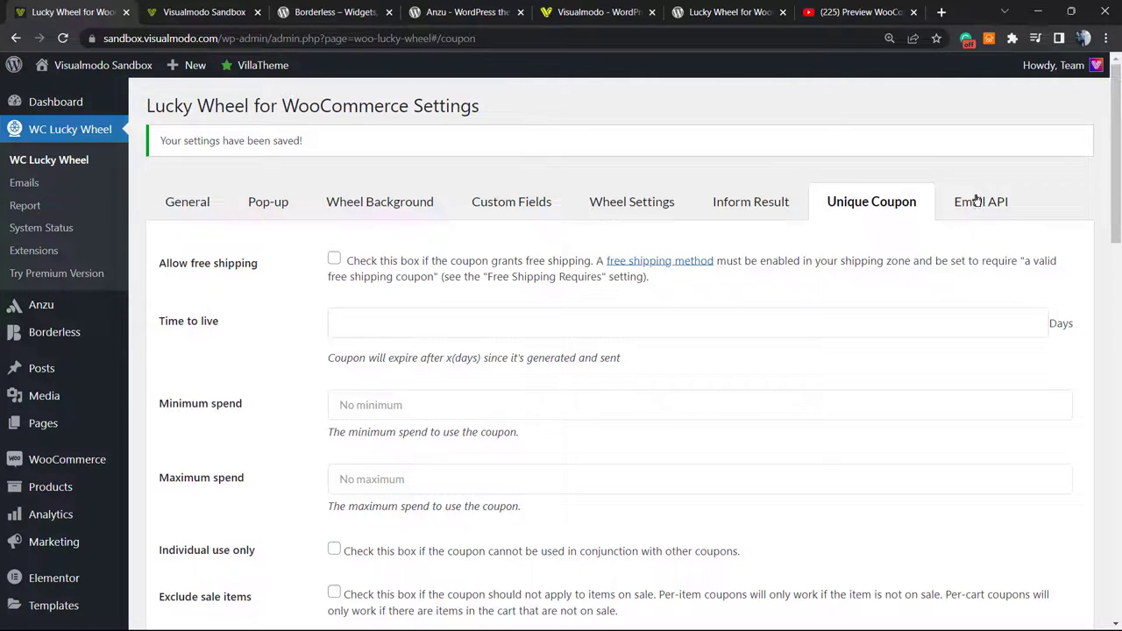
scroll(638, 395, "down", 3)
scroll(638, 394, "down", 6)
scroll(639, 394, "down", 5)
scroll(635, 376, "up", 5)
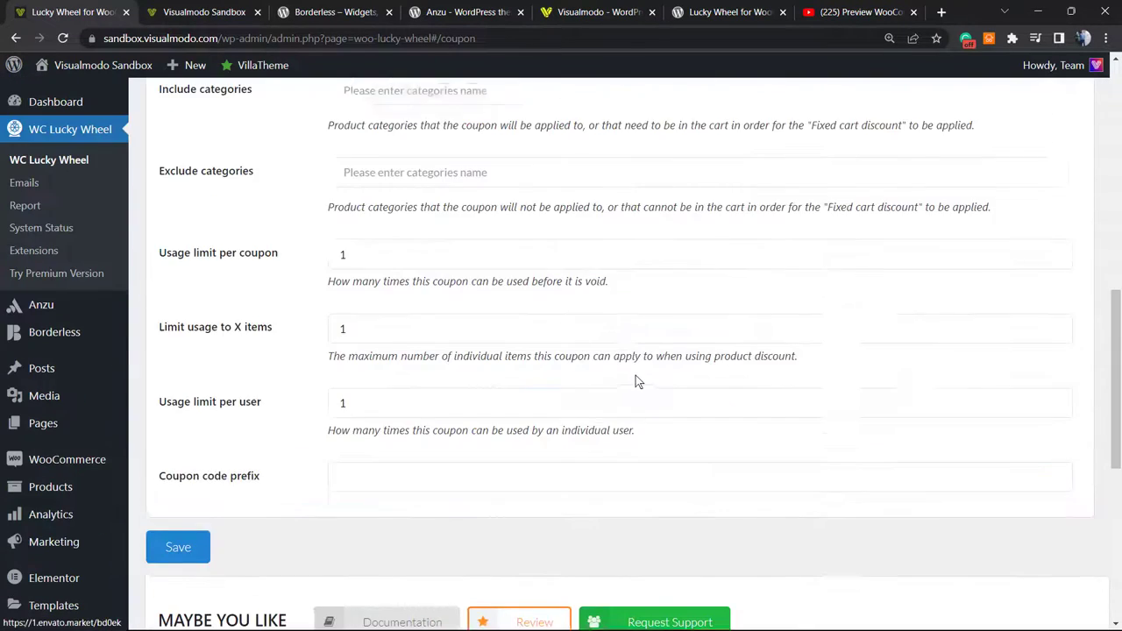
scroll(569, 368, "up", 8)
scroll(541, 372, "up", 1)
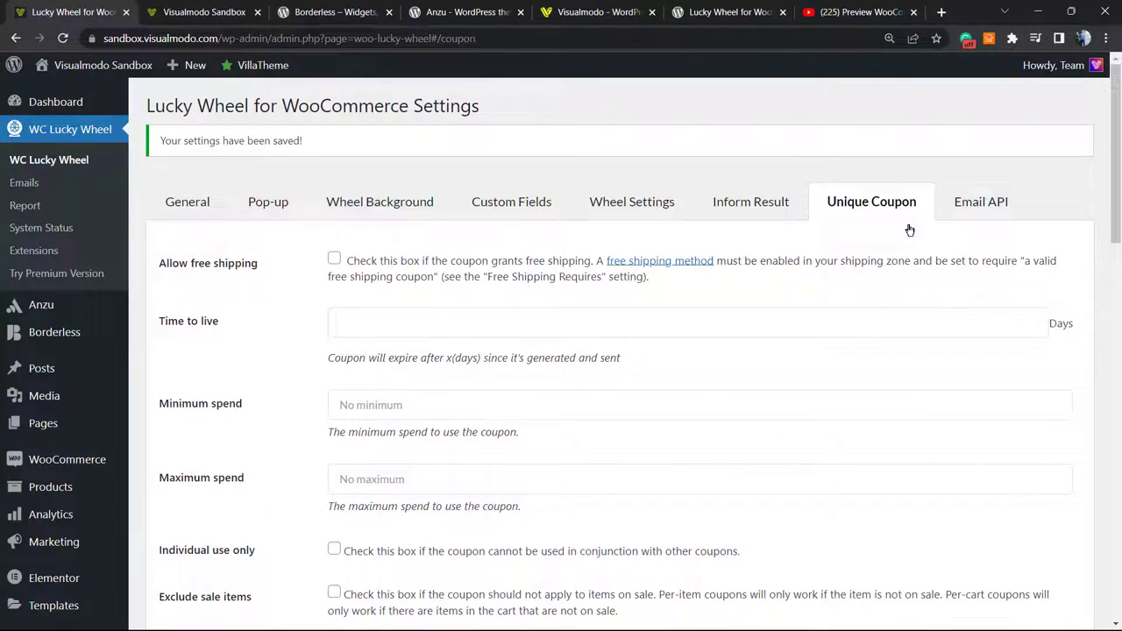
left_click(983, 215)
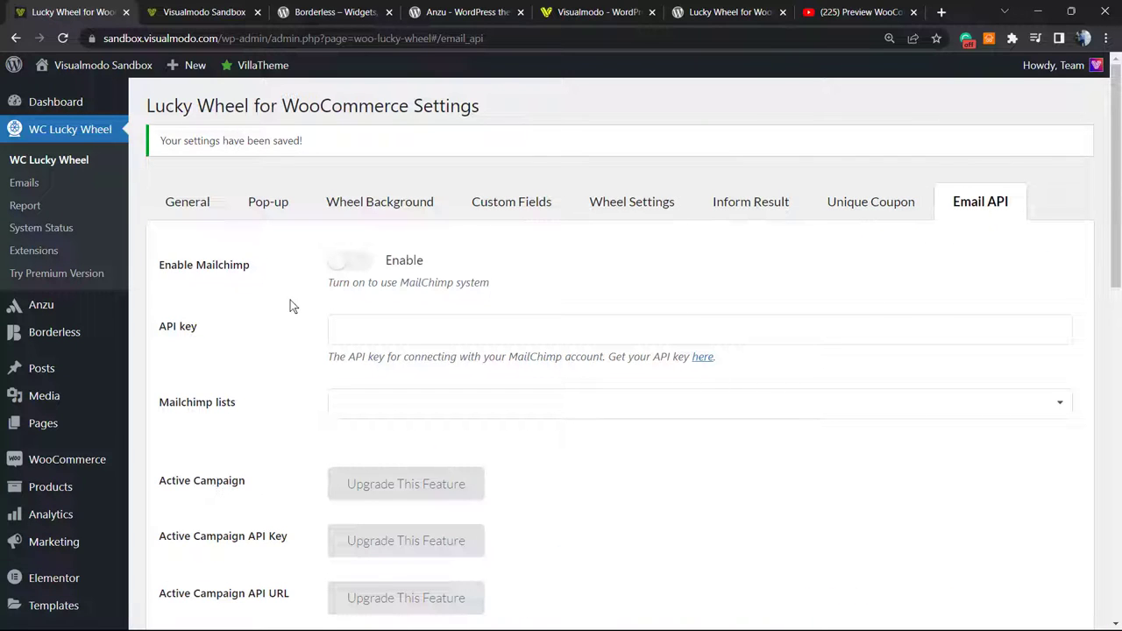
Scroll the Email API tab to review Mailchimp and the locked Active Campaign and SendGrid integrations.
scroll(371, 284, "down", 2)
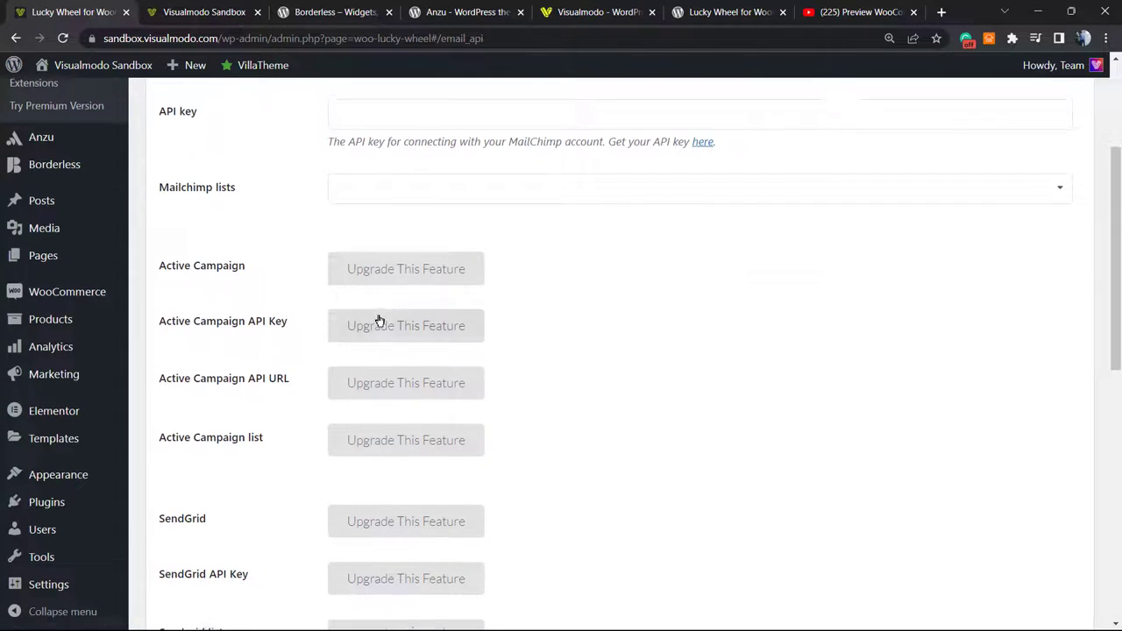
scroll(381, 318, "up", 2)
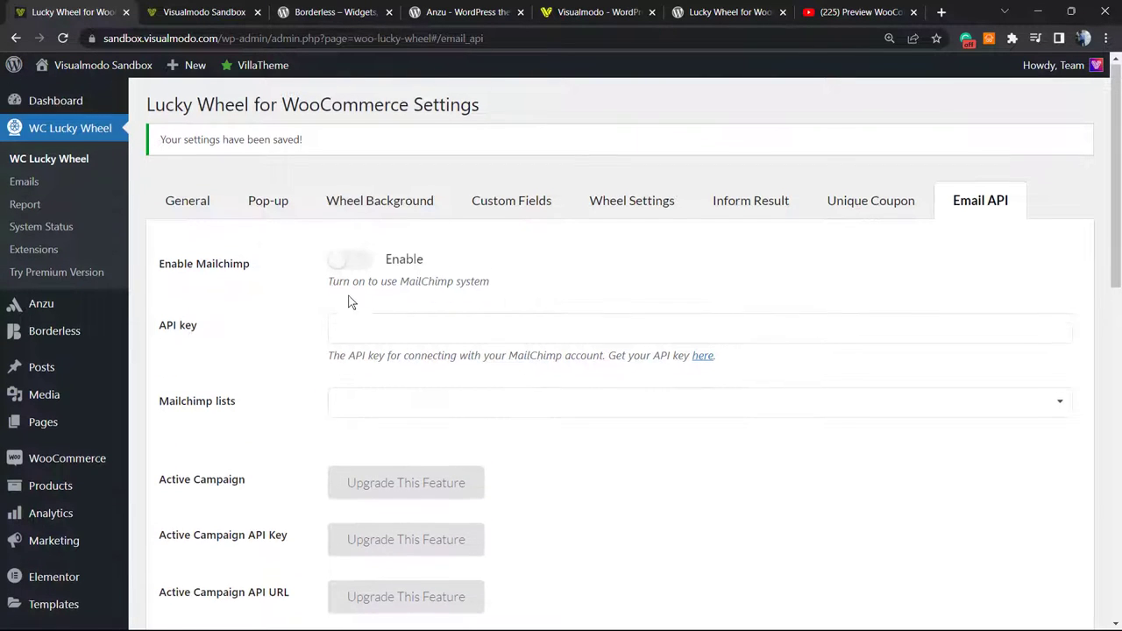
scroll(333, 326, "down", 2)
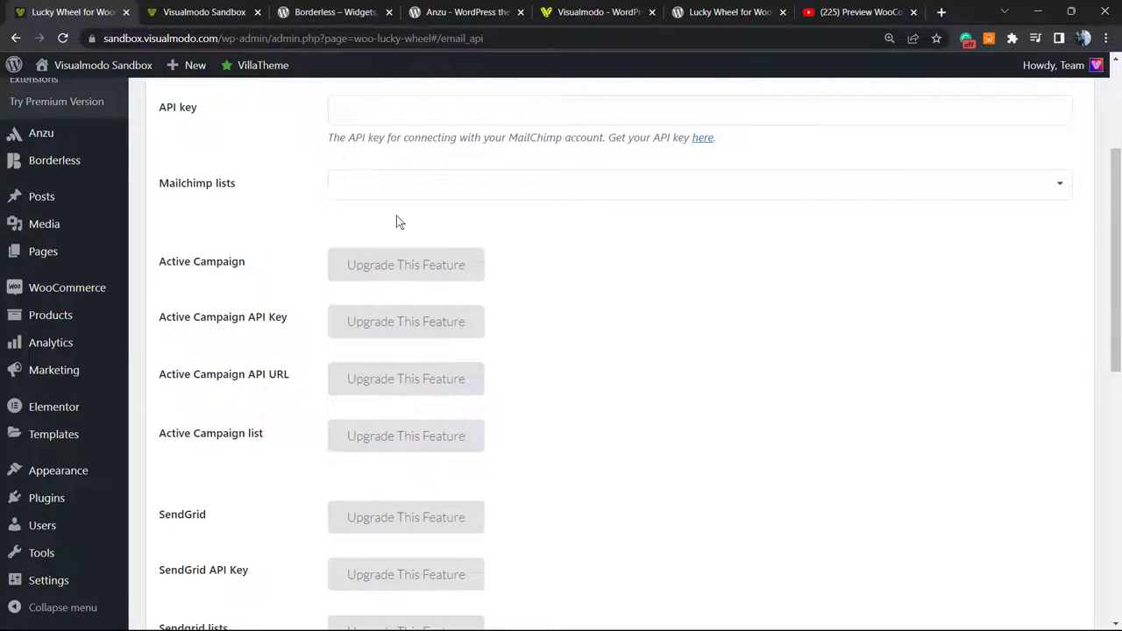
scroll(365, 277, "up", 1)
scroll(316, 323, "down", 4)
scroll(312, 325, "up", 5)
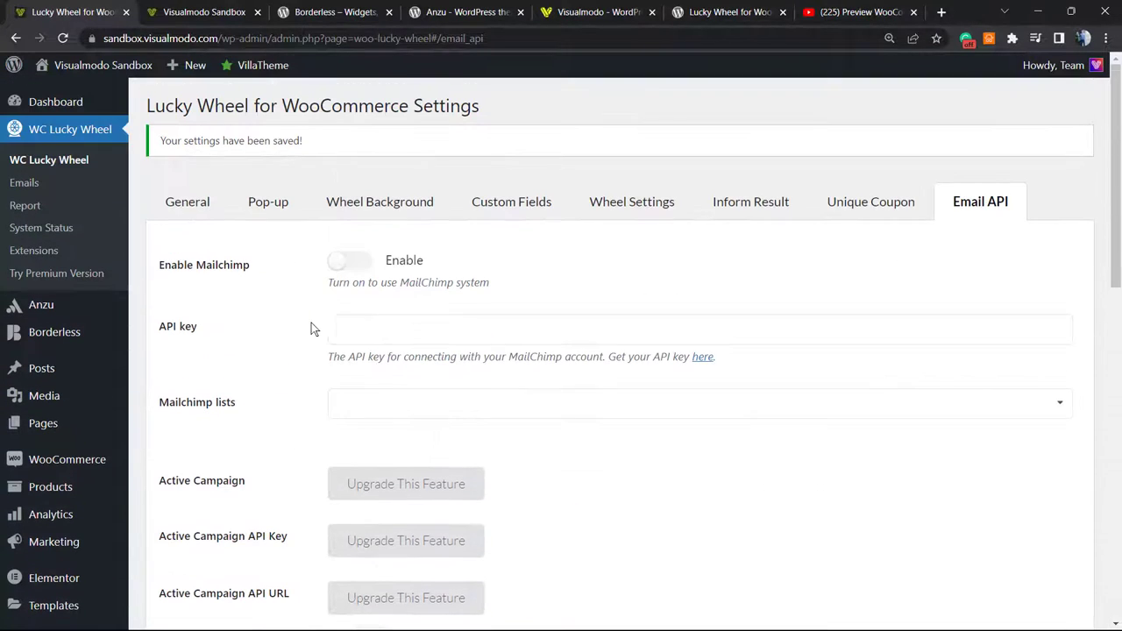
Inspect the subscriber entry in Lucky Wheel Emails and the Report totals, then return to the wine store.
left_click(24, 183)
key("ctrl+plus")
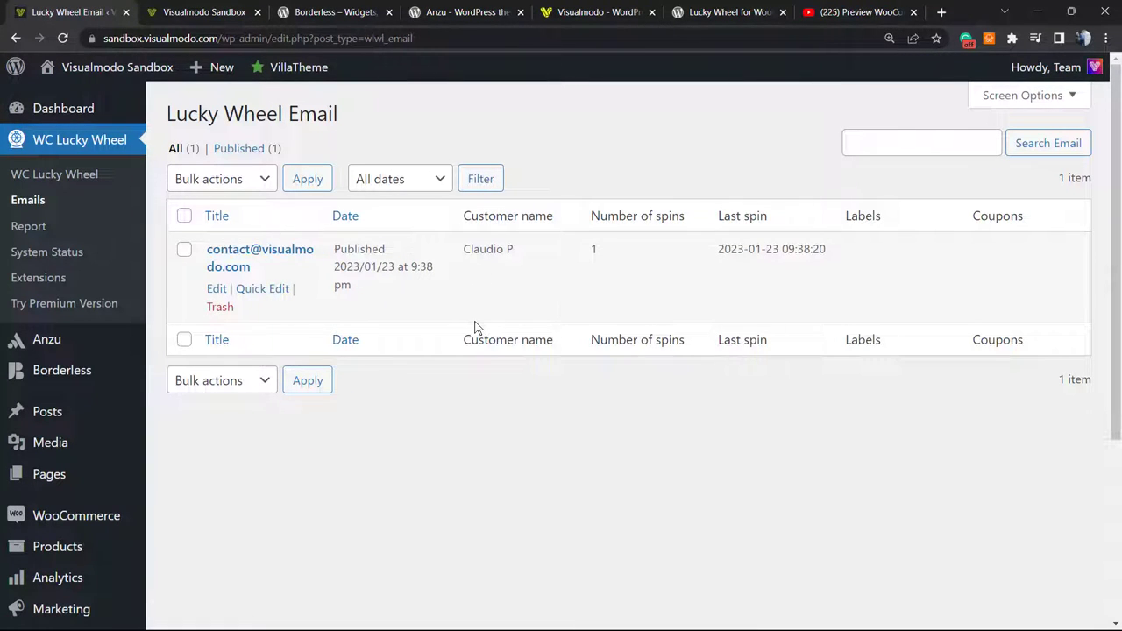
mouse_move(614, 271)
left_click_drag(618, 314, 518, 306)
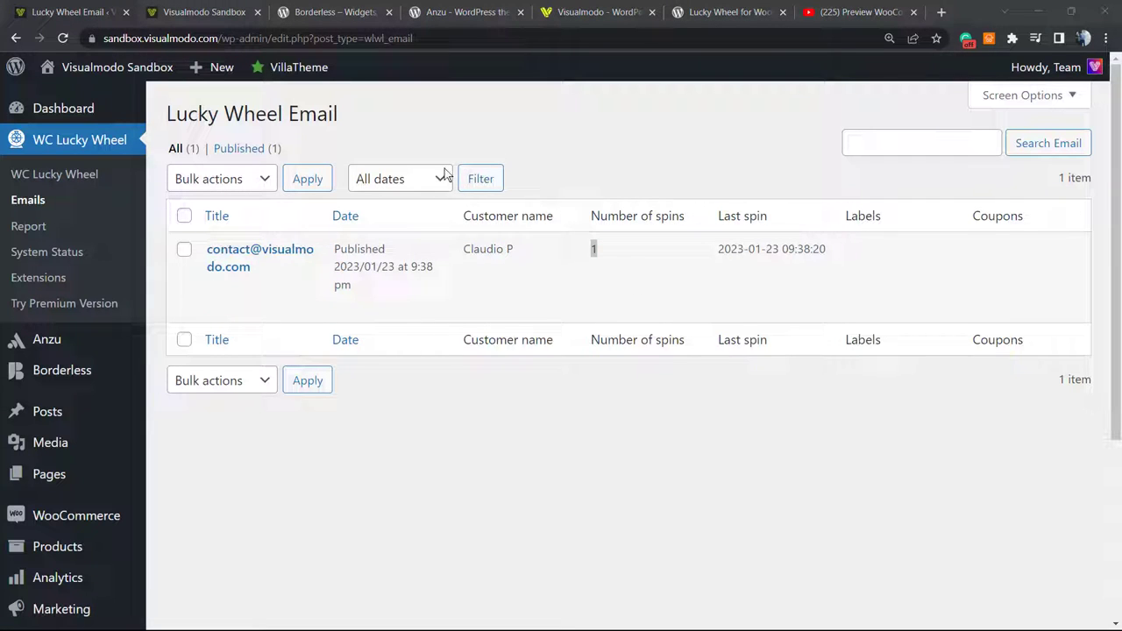
scroll(422, 388, "down", 5)
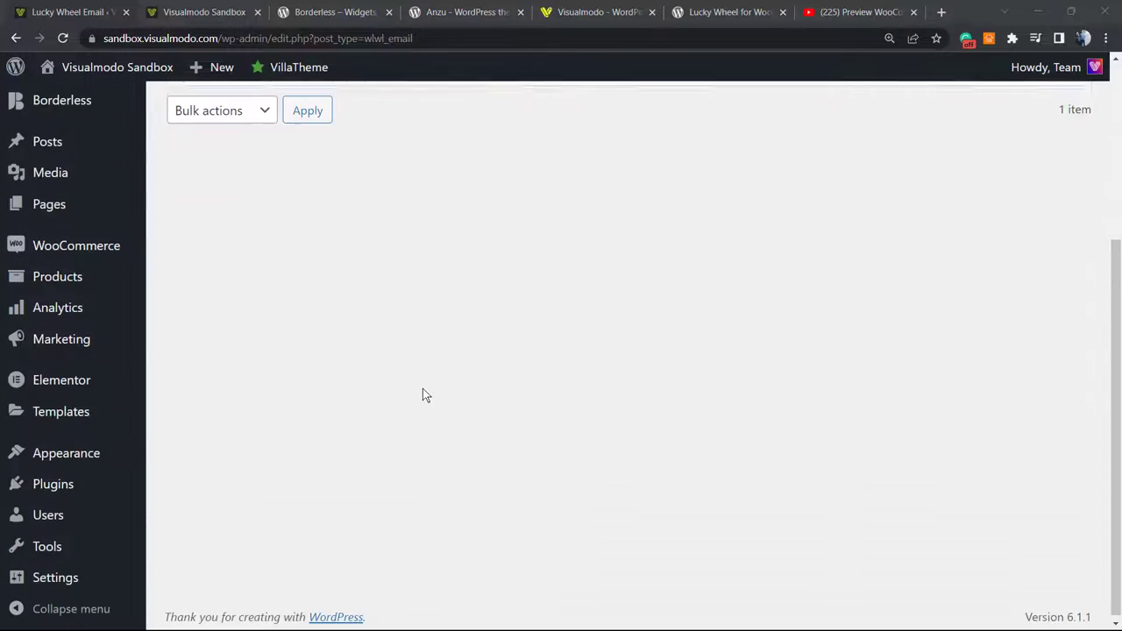
scroll(423, 389, "up", 5)
left_click(522, 400)
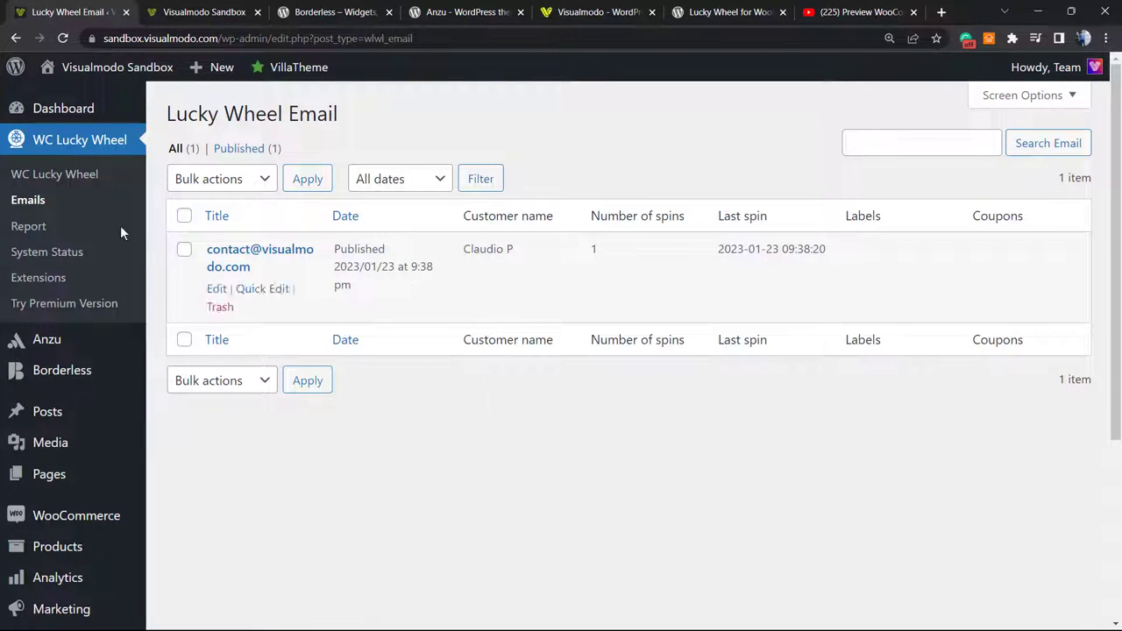
left_click(95, 227)
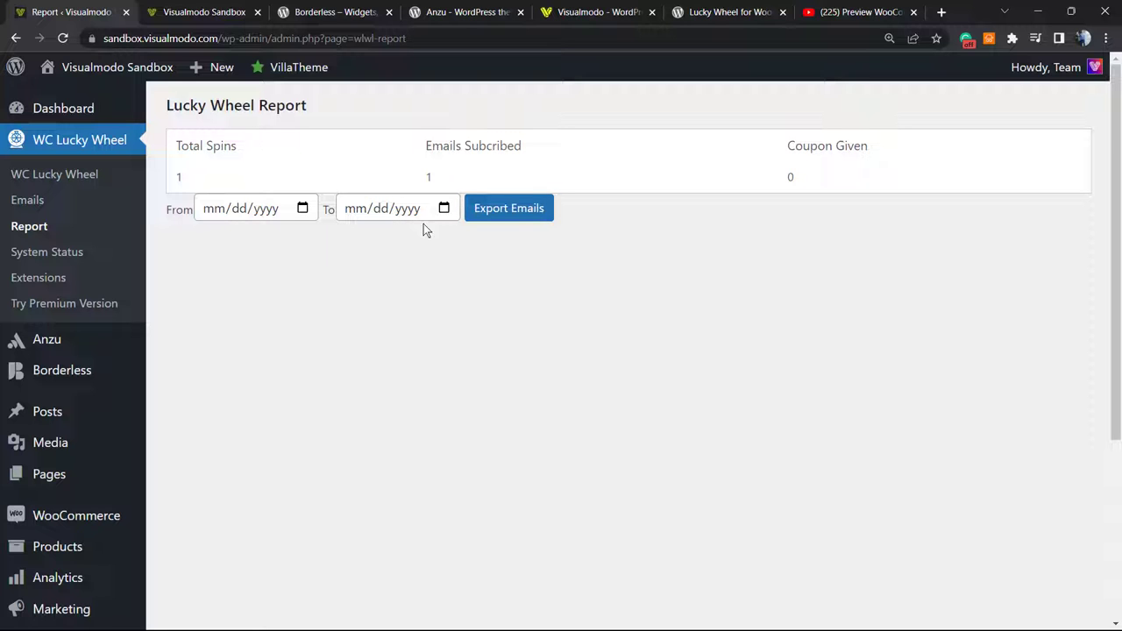
left_click(206, 12)
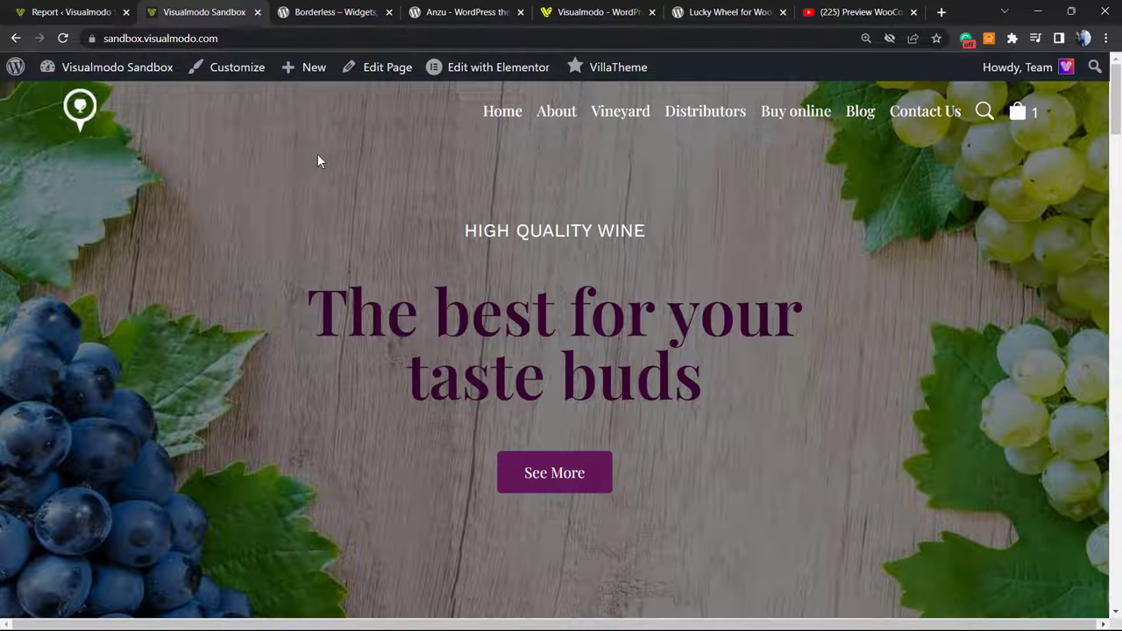
Enter a test name and email in the Spin to Win popup and spin the wheel.
left_click(230, 67)
left_click(70, 13)
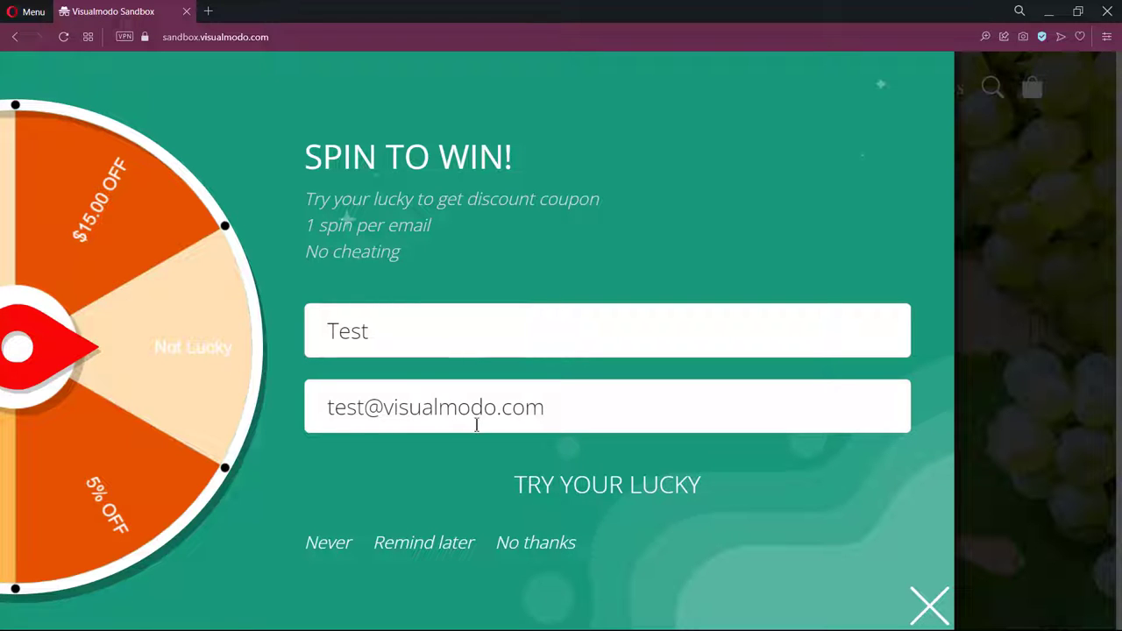
left_click(587, 495)
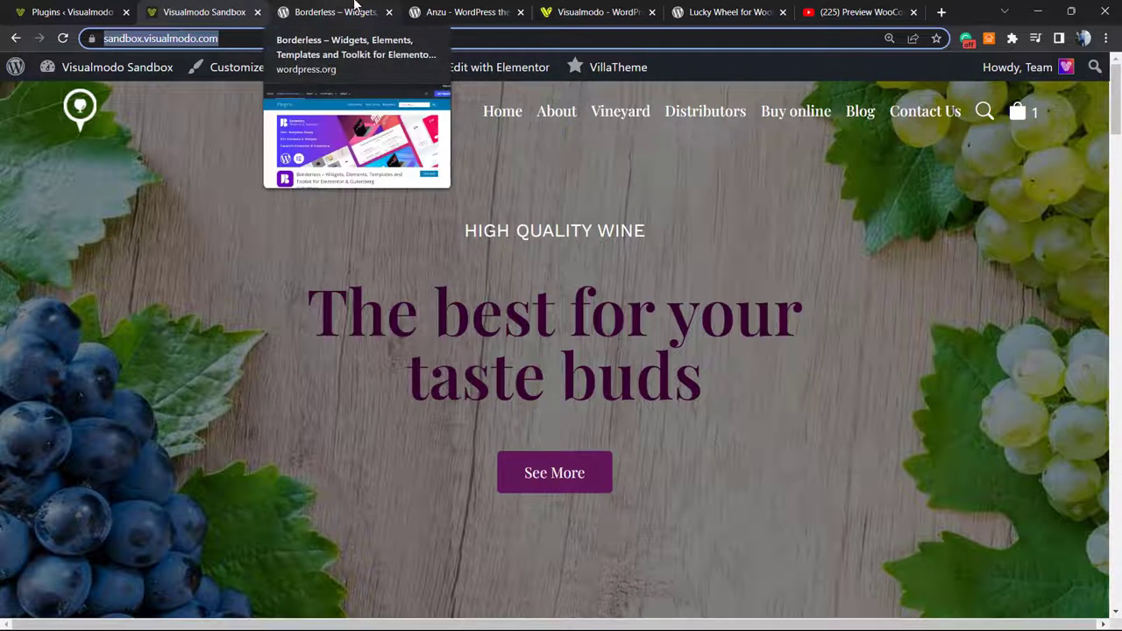
Show the Borderless plugin page and highlight its name.
left_click(332, 12)
scroll(316, 263, "down", 2)
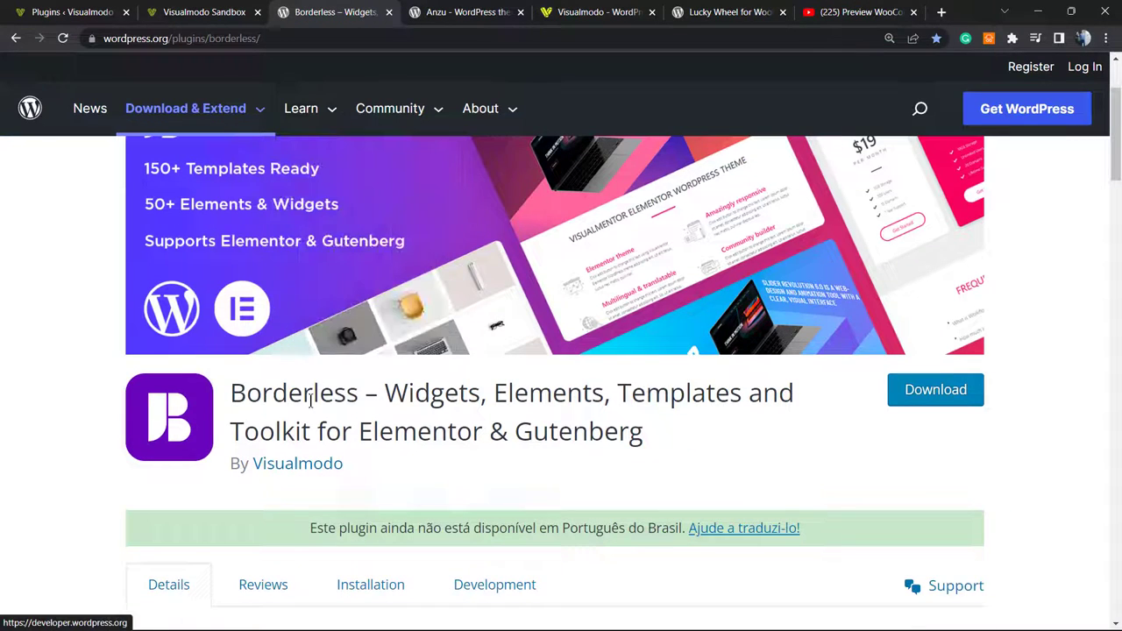
double_click(309, 396)
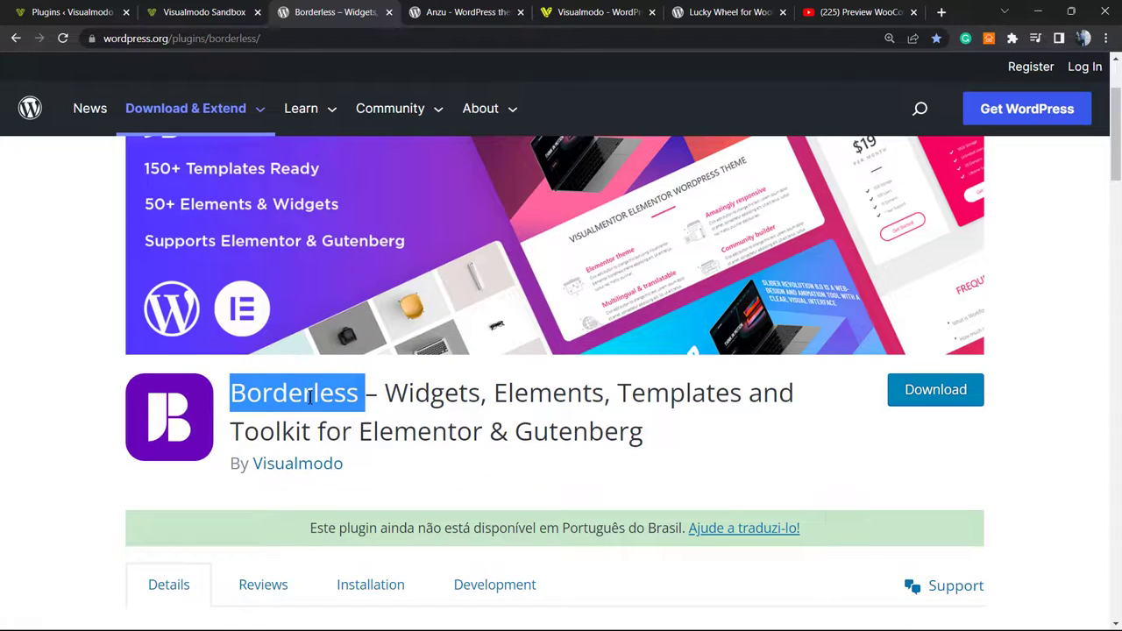
left_click(436, 396)
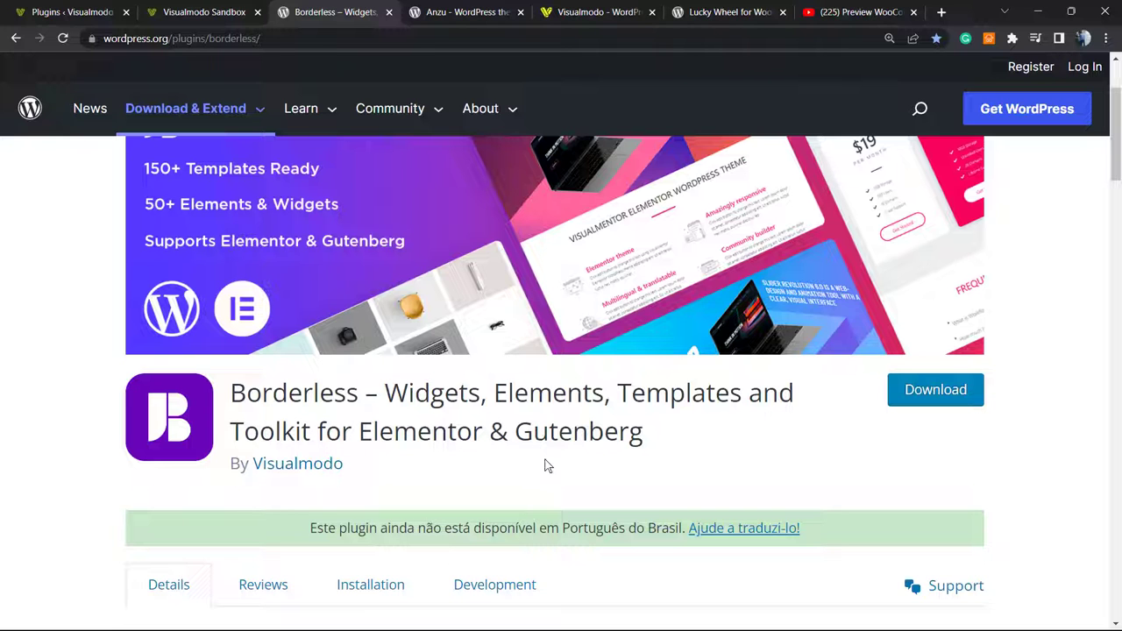
Tour the wine demo site down and back up, then show the Anzu theme page.
left_click(178, 10)
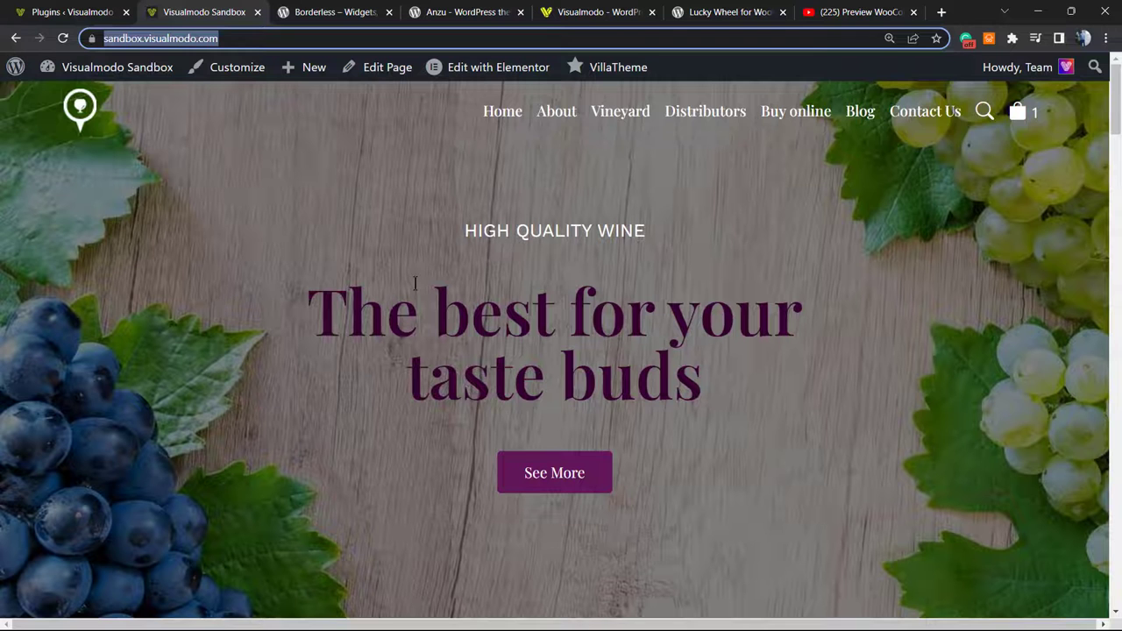
scroll(343, 377, "down", 3)
scroll(338, 382, "down", 4)
scroll(337, 381, "down", 4)
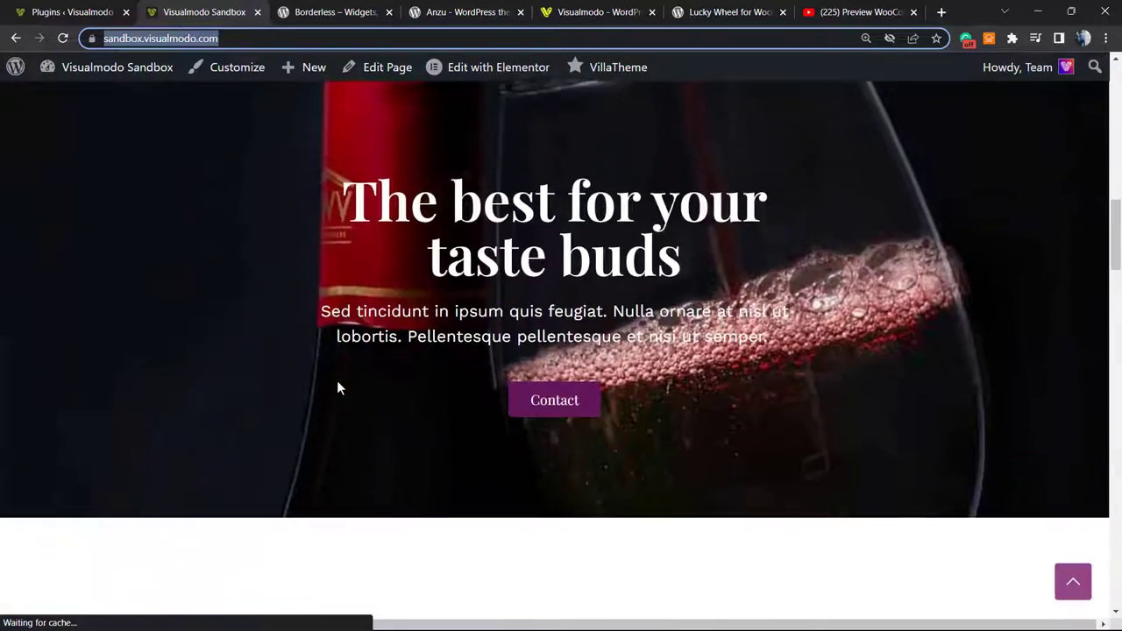
scroll(339, 386, "down", 4)
scroll(339, 391, "down", 4)
scroll(335, 388, "down", 4)
scroll(336, 390, "down", 4)
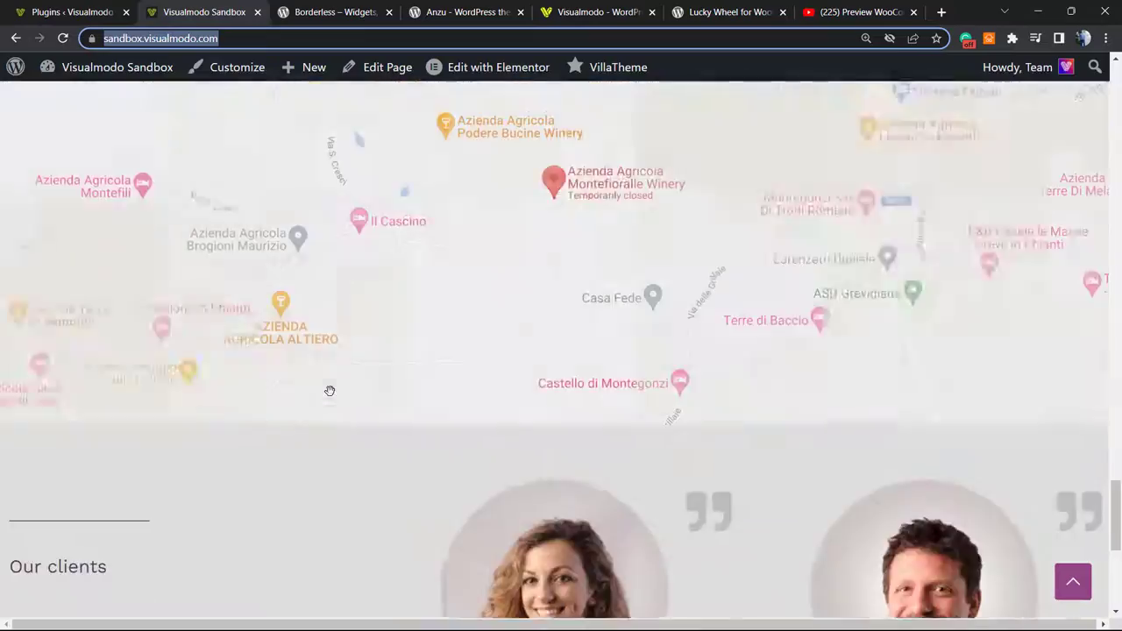
scroll(333, 394, "down", 4)
scroll(332, 396, "up", 5)
scroll(331, 396, "up", 4)
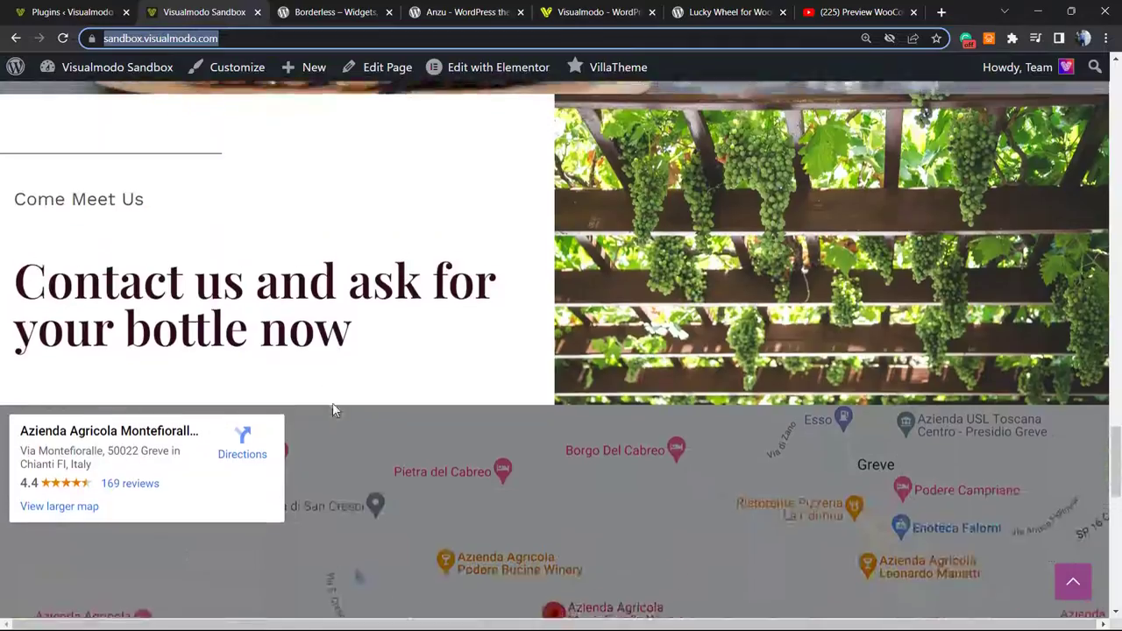
scroll(332, 403, "up", 5)
scroll(332, 402, "up", 5)
scroll(338, 400, "up", 5)
scroll(338, 399, "up", 5)
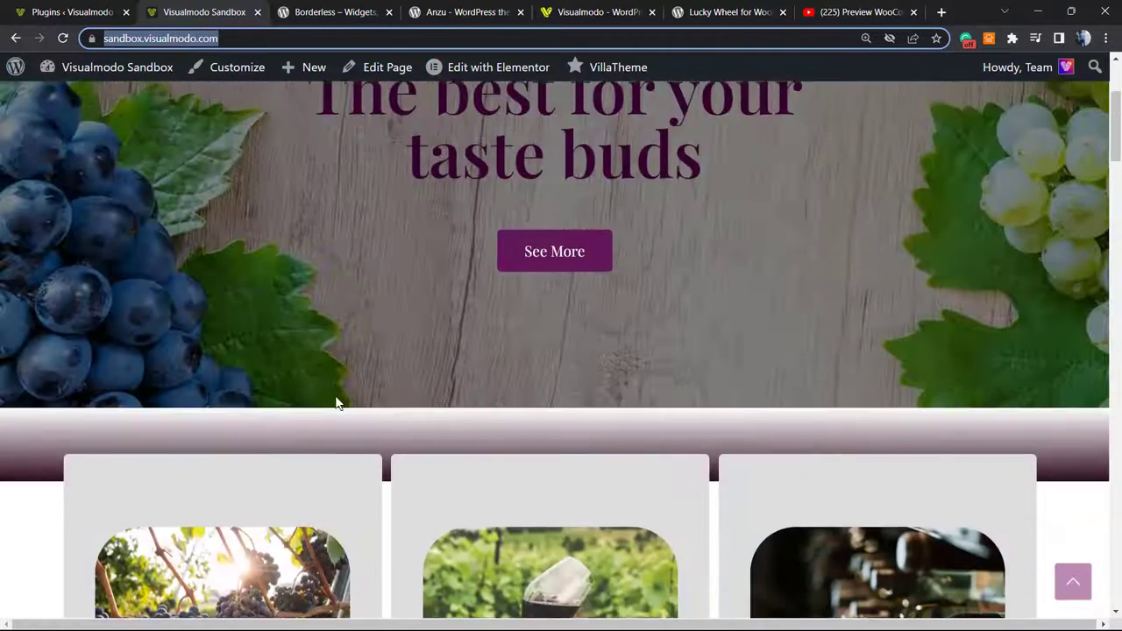
scroll(336, 401, "up", 4)
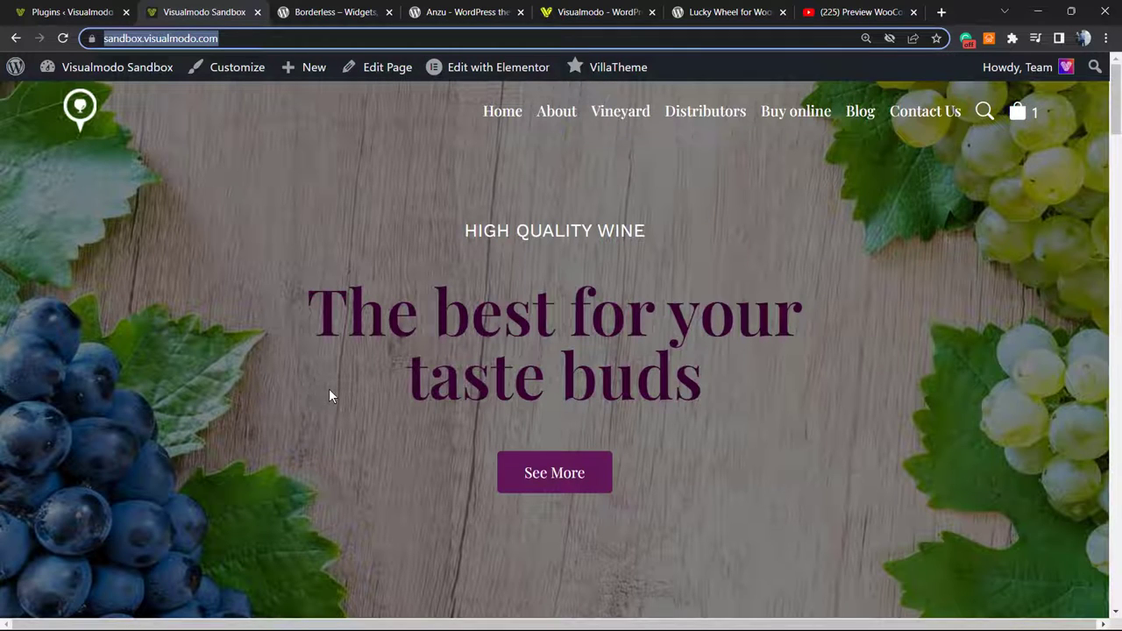
left_click(464, 11)
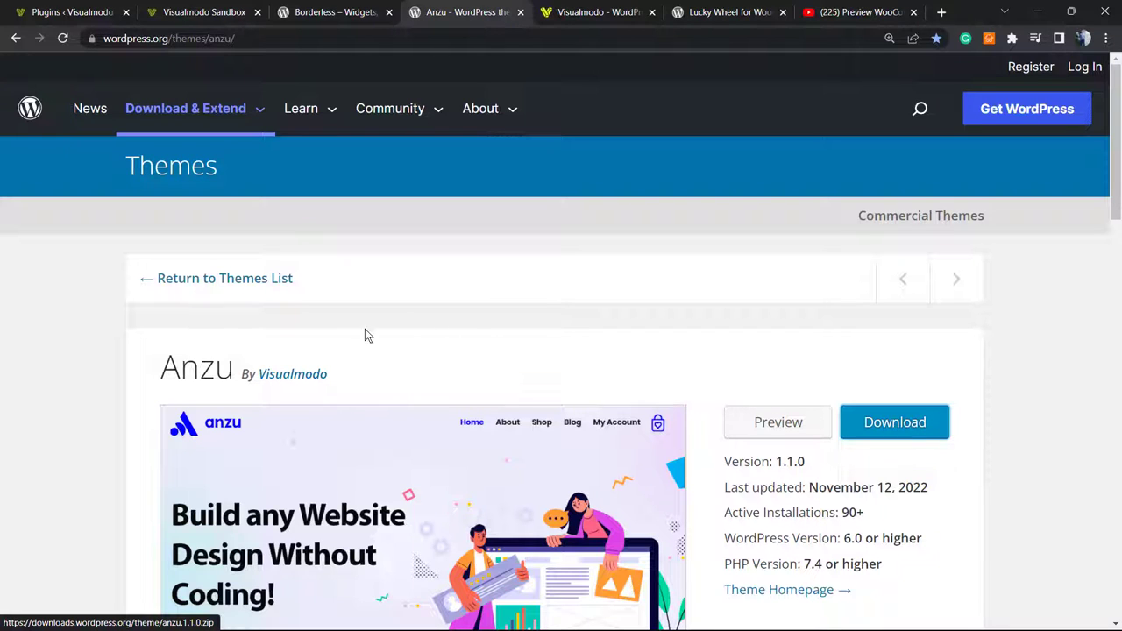
Highlight the Anzu name, then open the Templates Library from the Visualmodo homepage.
double_click(177, 357)
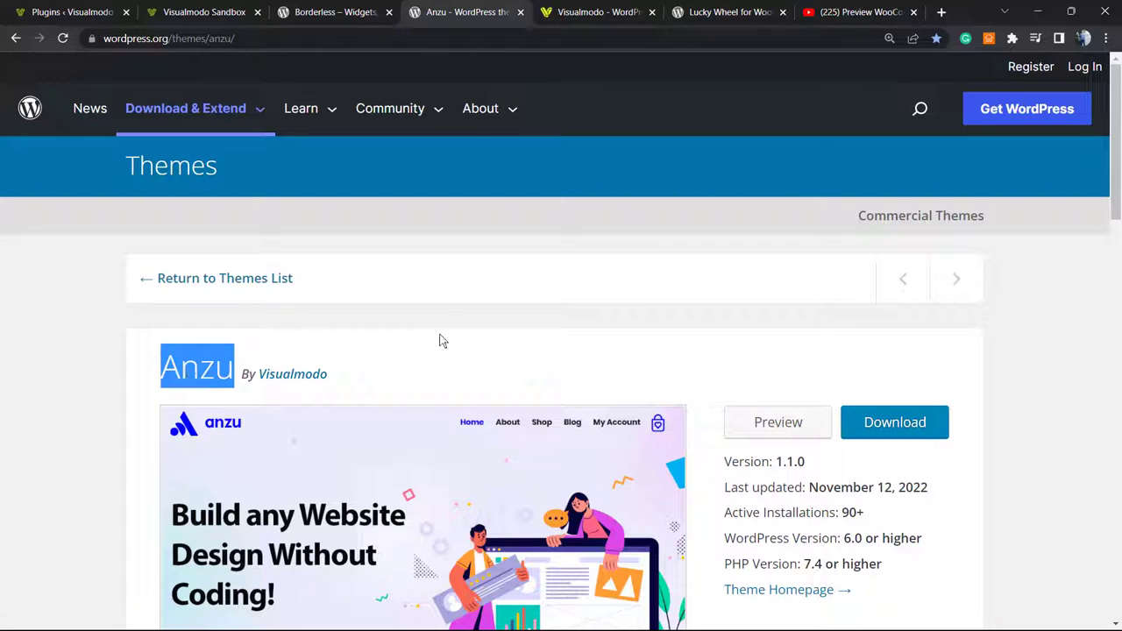
left_click(566, 10)
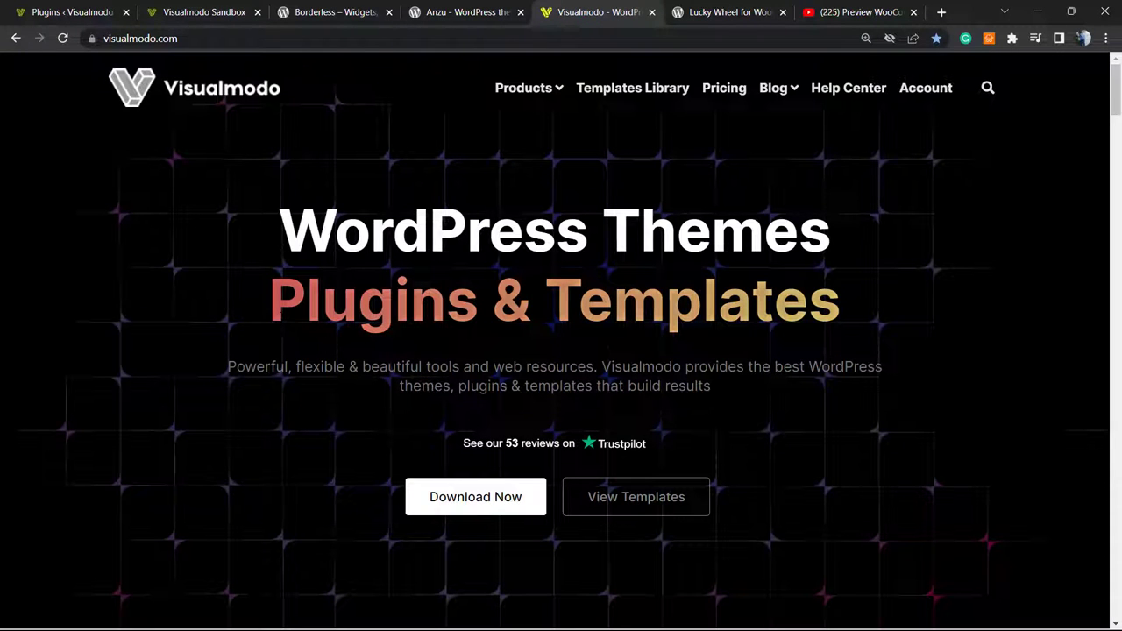
left_click(625, 93)
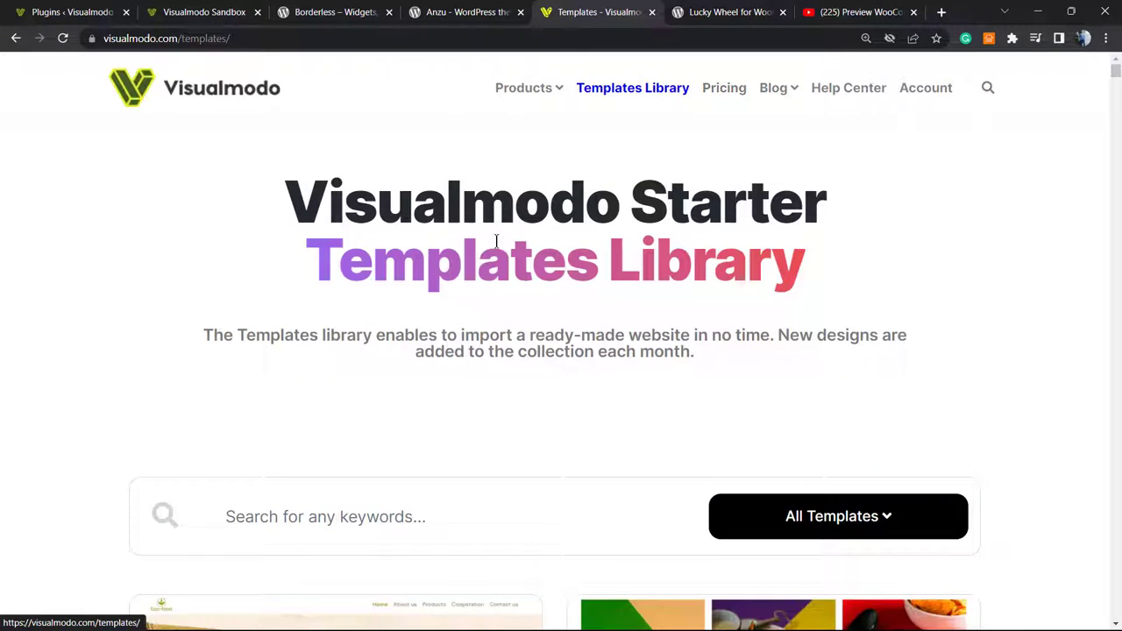
Scroll through template cards such as Eco Food 2, Lawyer, Ballet, Floristry and Chocolate.
scroll(476, 278, "down", 2)
scroll(465, 278, "up", 2)
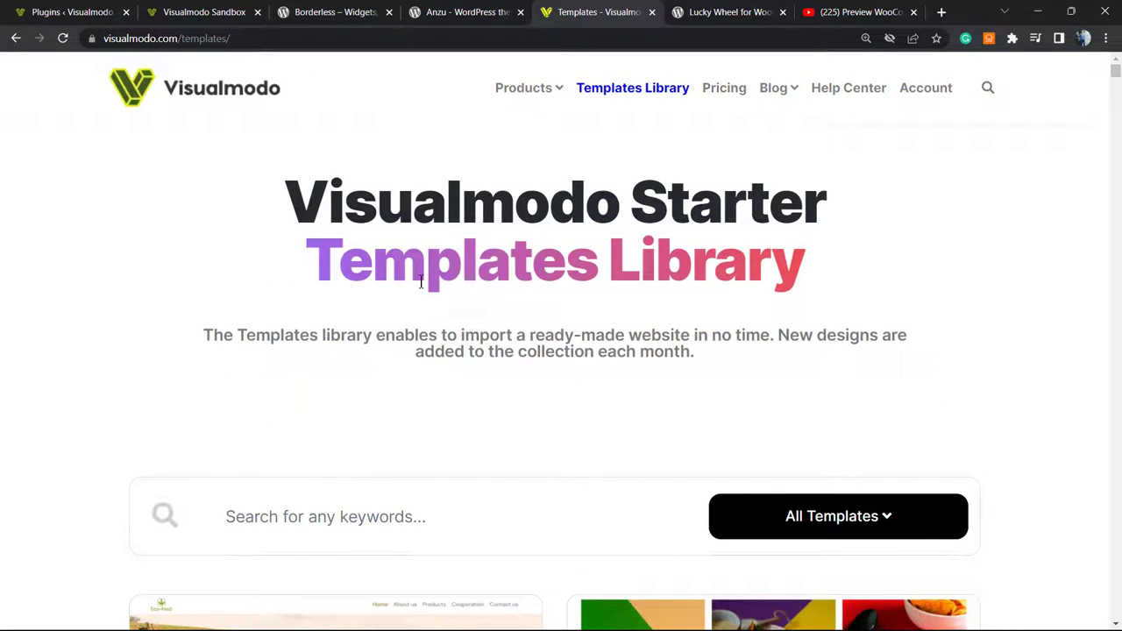
scroll(402, 295, "down", 4)
scroll(389, 318, "down", 4)
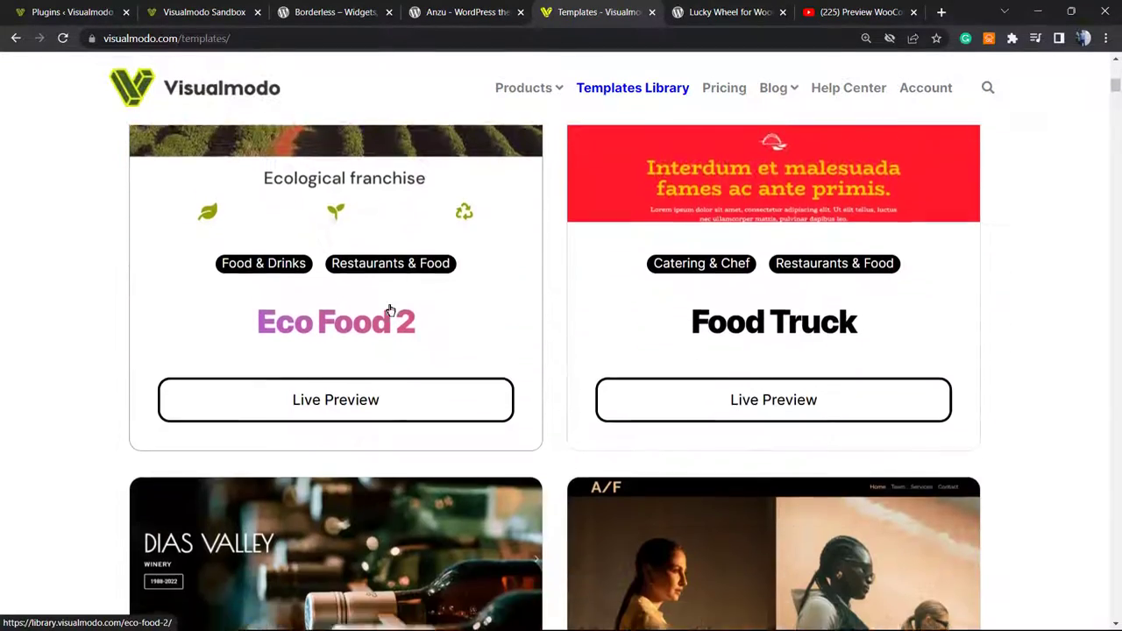
scroll(388, 313, "down", 3)
scroll(382, 319, "down", 5)
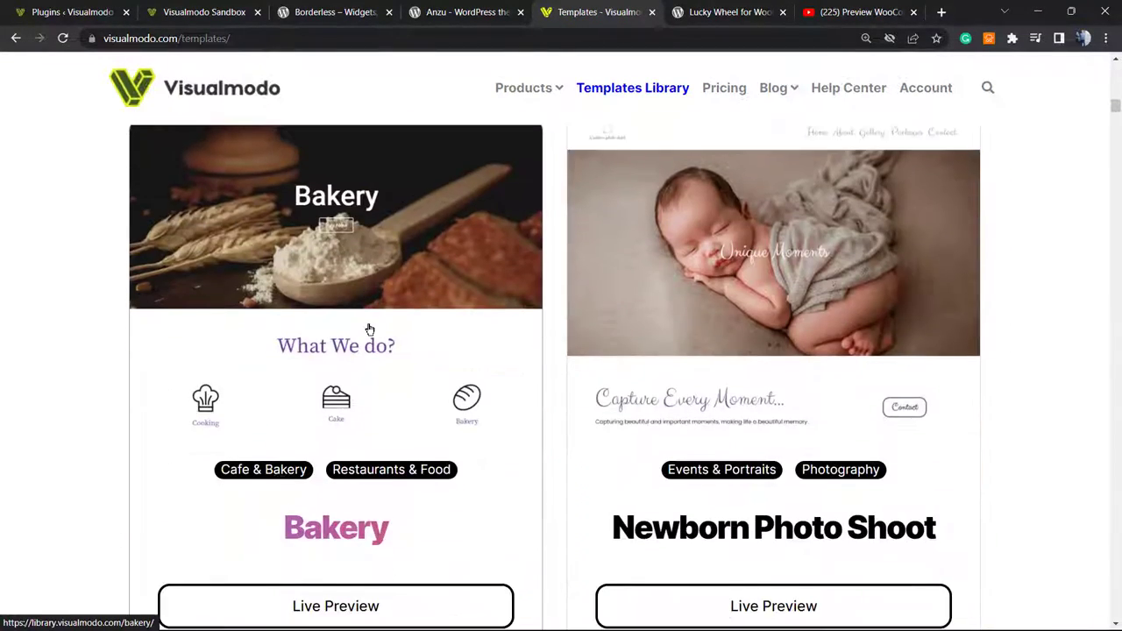
scroll(371, 328, "down", 6)
scroll(370, 330, "down", 4)
scroll(371, 329, "down", 5)
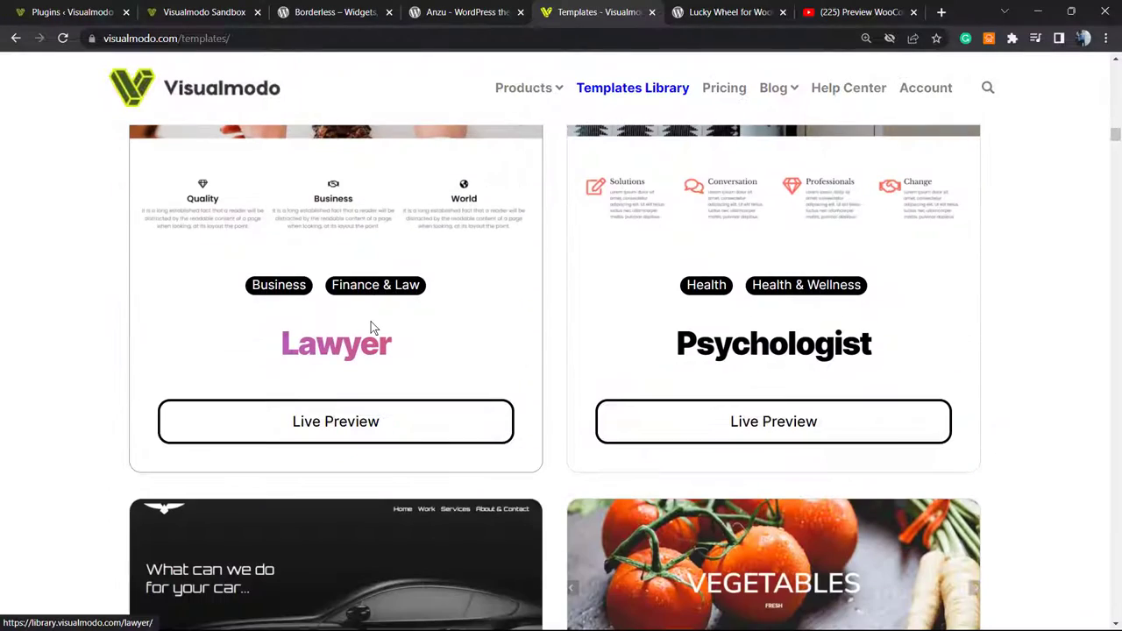
scroll(371, 328, "down", 1)
scroll(372, 327, "down", 3)
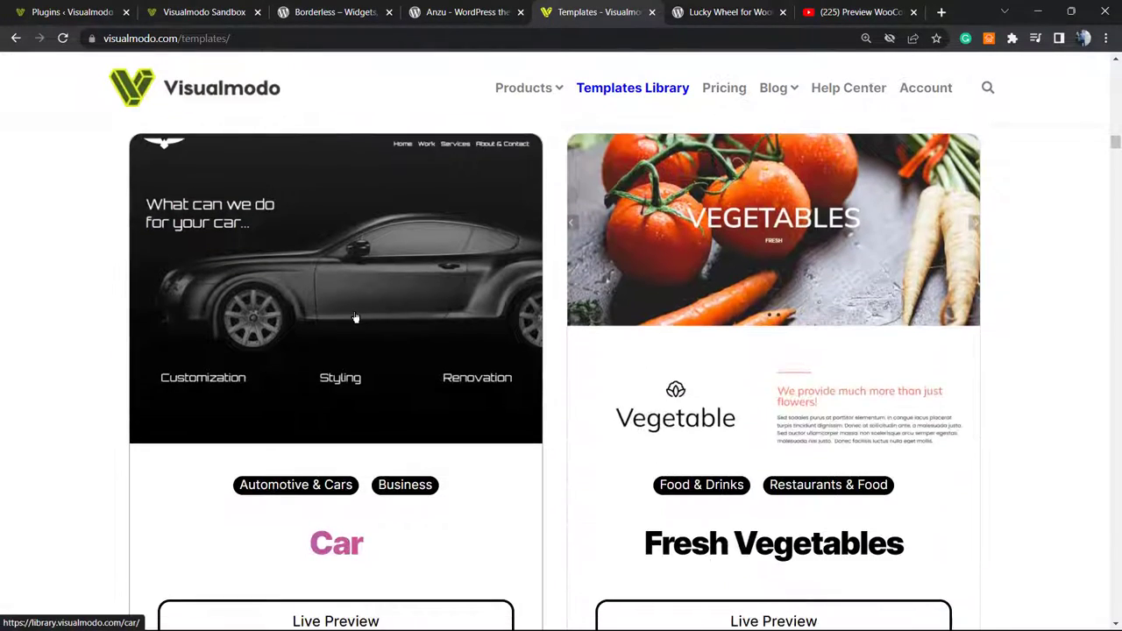
scroll(368, 314, "down", 4)
scroll(374, 322, "down", 2)
scroll(375, 323, "down", 2)
scroll(531, 293, "down", 4)
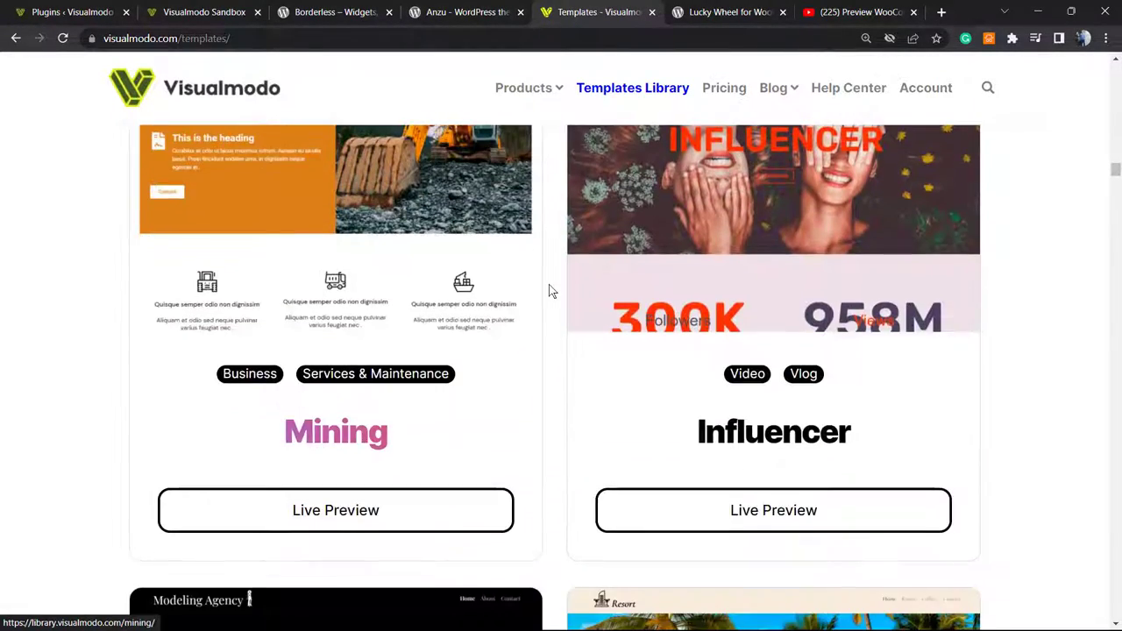
scroll(551, 290, "down", 4)
scroll(556, 303, "down", 4)
scroll(553, 306, "down", 5)
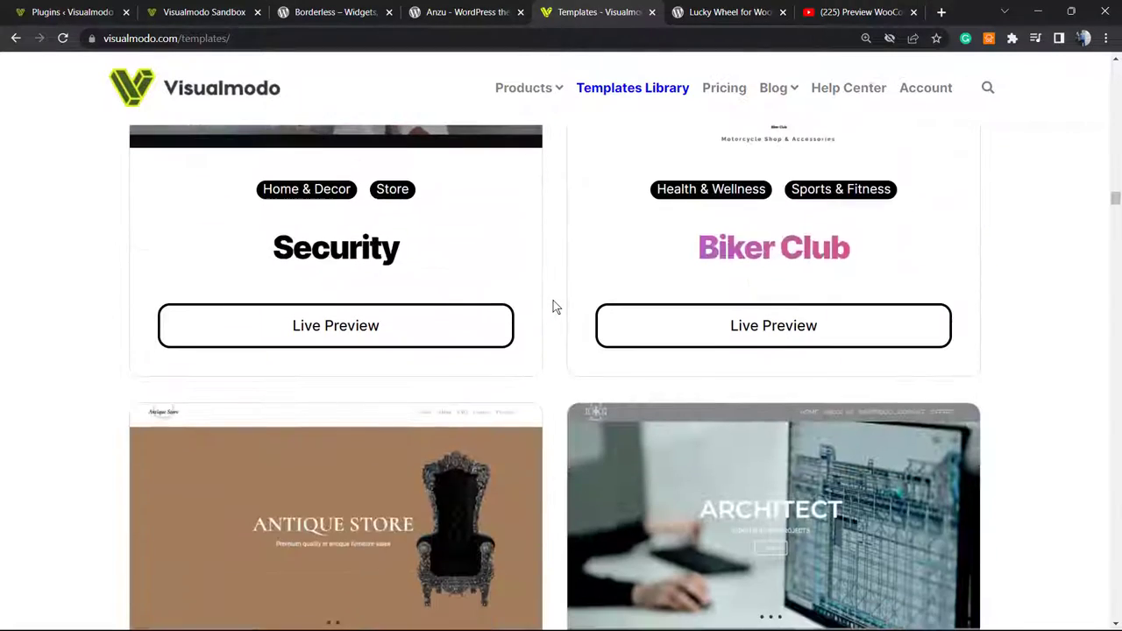
scroll(529, 318, "down", 5)
scroll(520, 315, "down", 5)
scroll(518, 317, "down", 2)
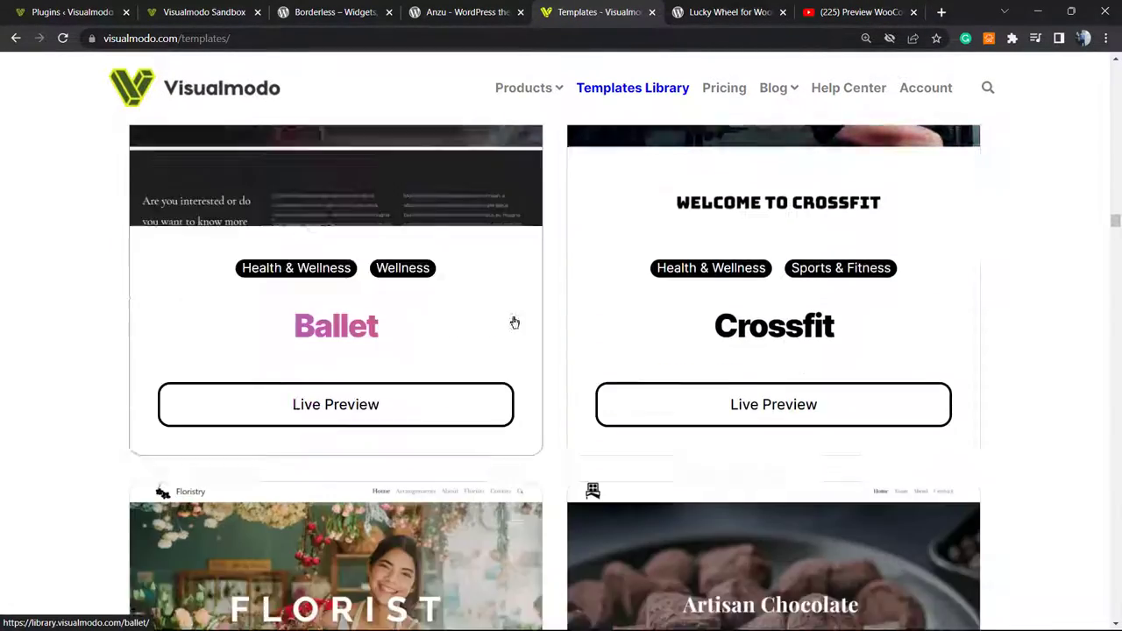
scroll(517, 320, "down", 3)
scroll(515, 323, "down", 4)
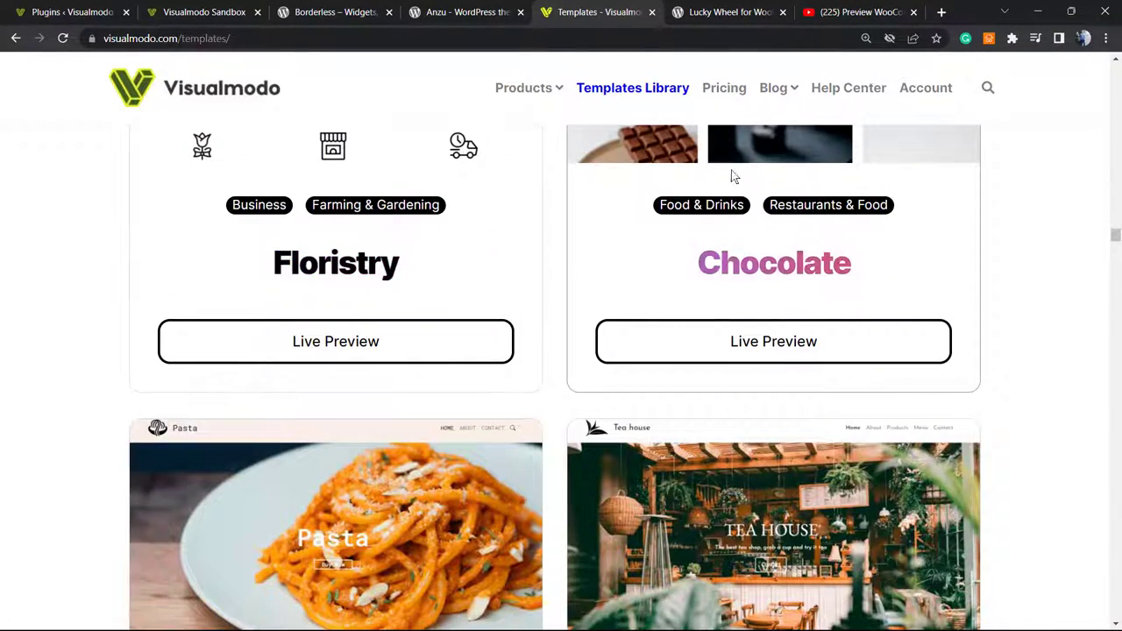